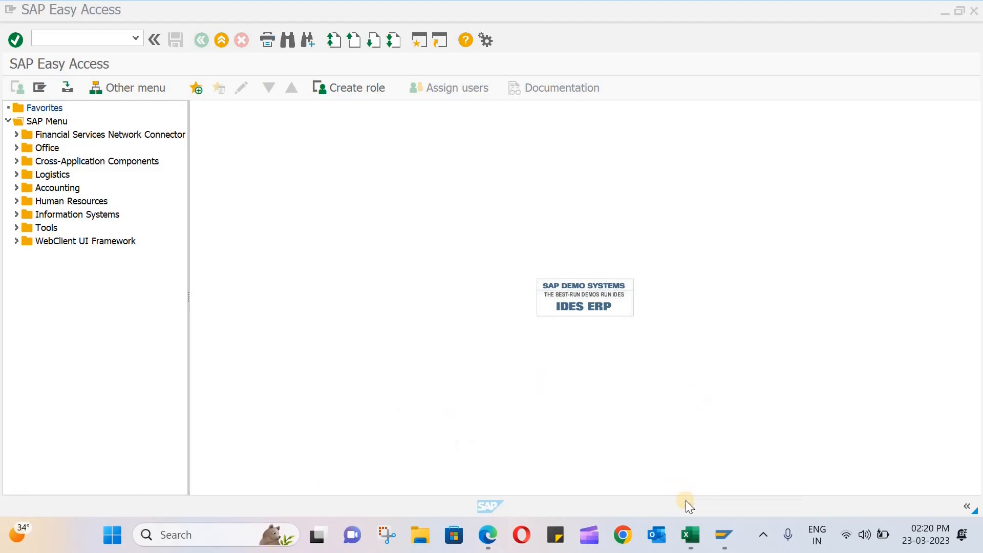
# - Check the vendor account groups in the ORG Excel workbook, switch back to SAP and run transaction XK01
pyautogui.click(691, 535)
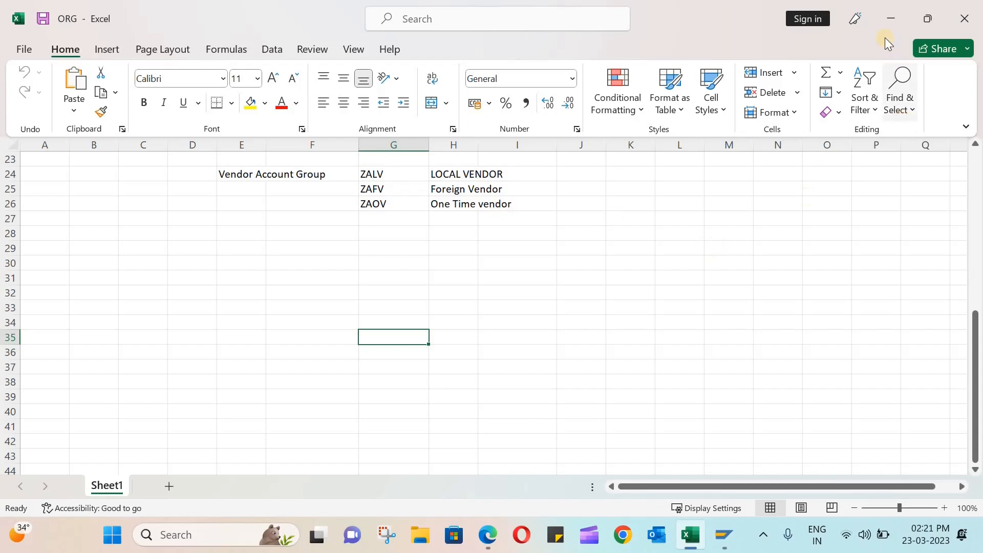
pyautogui.click(886, 24)
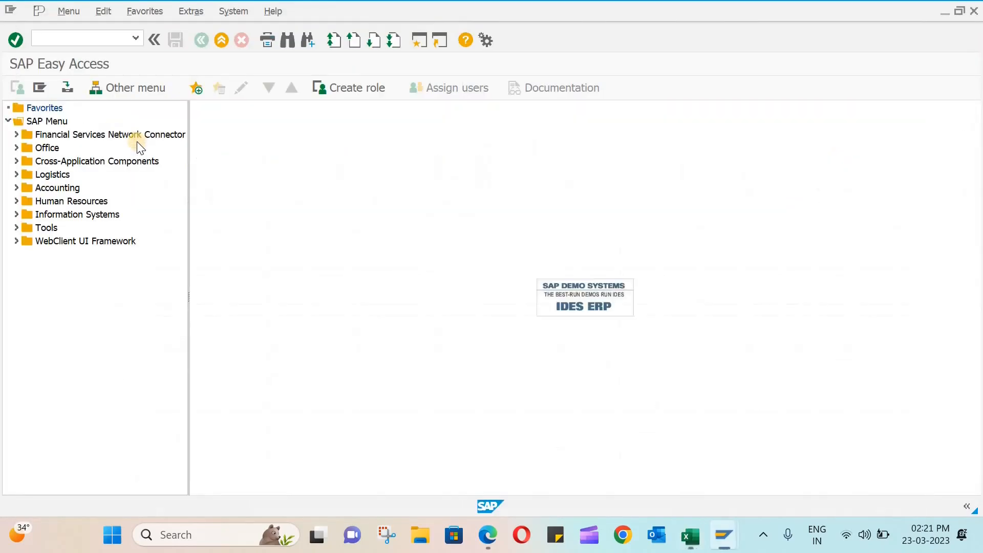
pyautogui.click(91, 41)
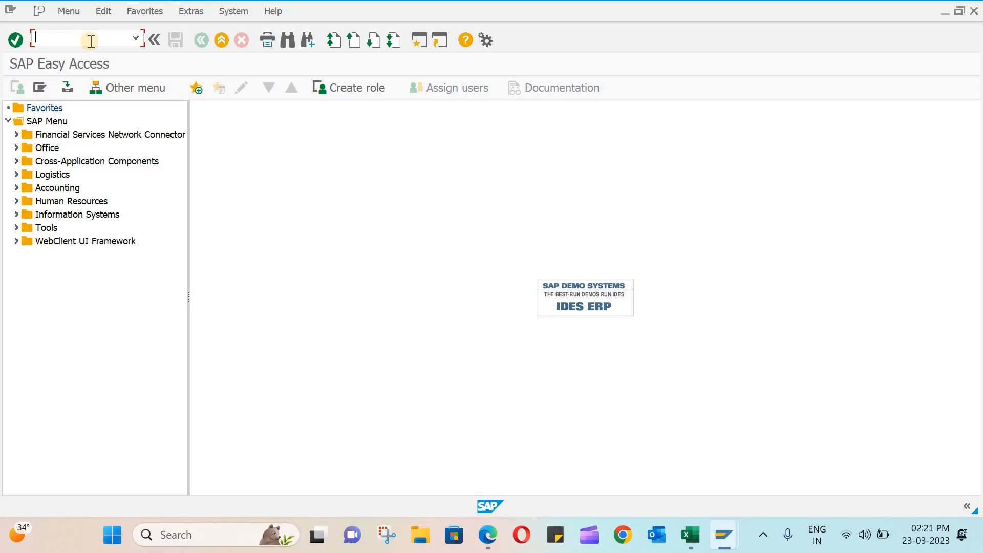
pyautogui.write('XK01')
pyautogui.press('Return')
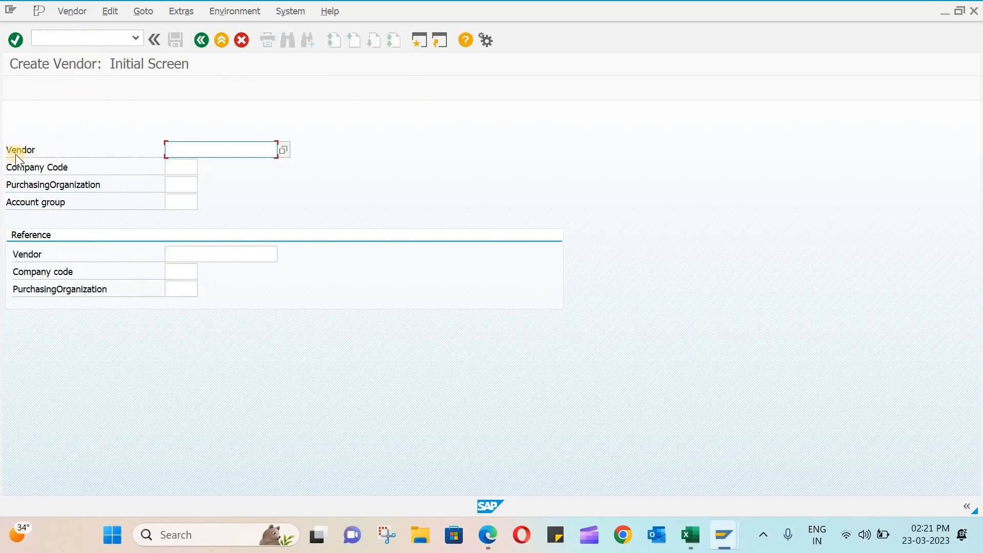
# - Open the value list for Company Code and search it for ABC, including with a * wildcard
pyautogui.click(190, 168)
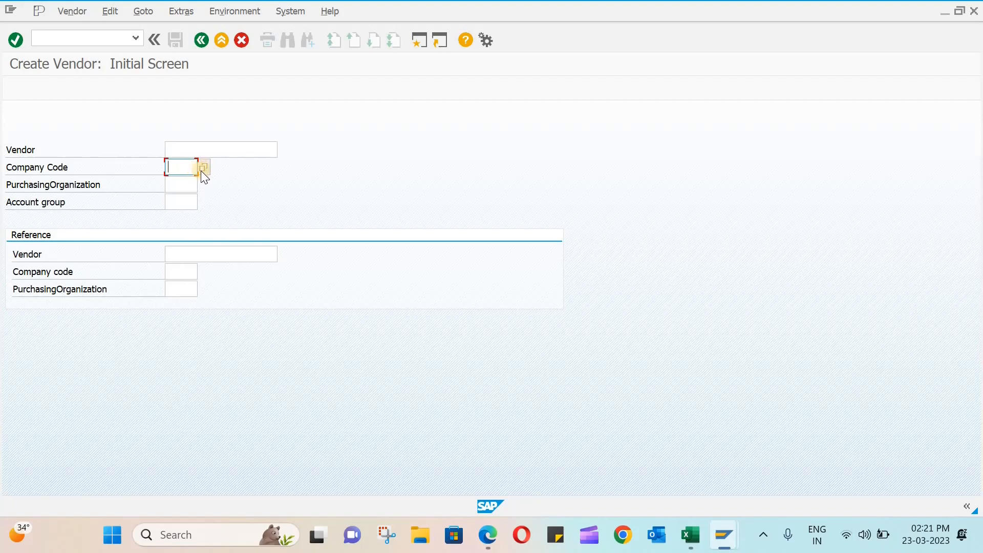
pyautogui.click(204, 168)
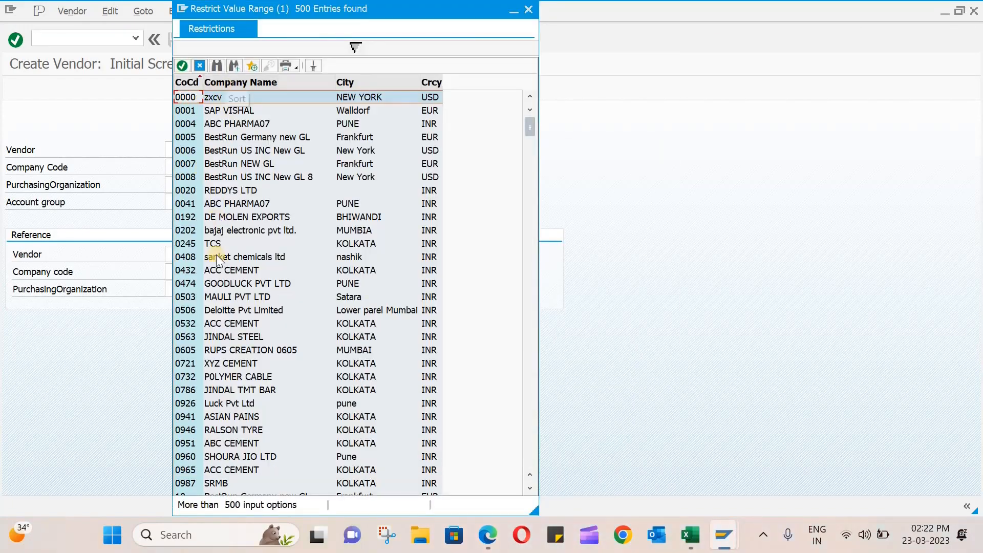
pyautogui.scroll(-20, 224, 374)
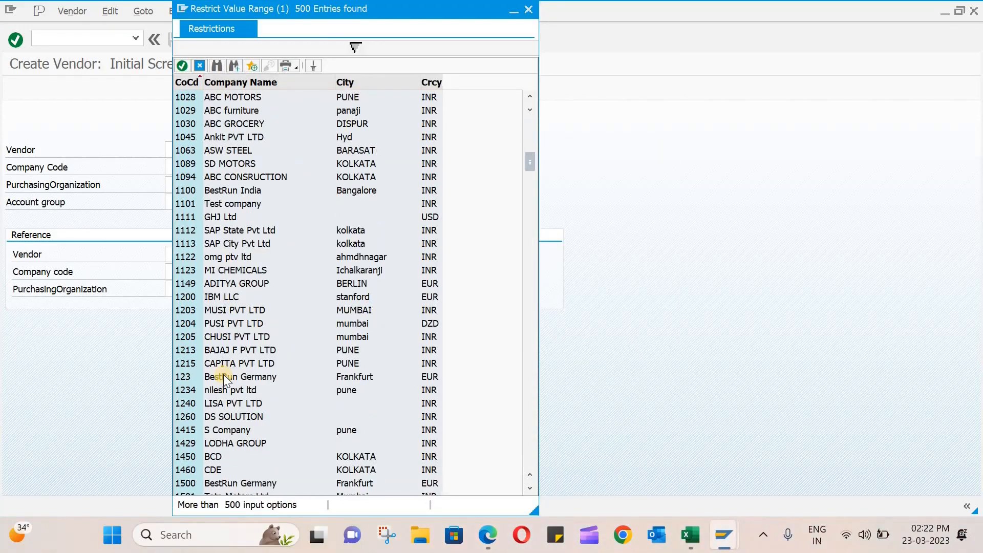
pyautogui.click(217, 65)
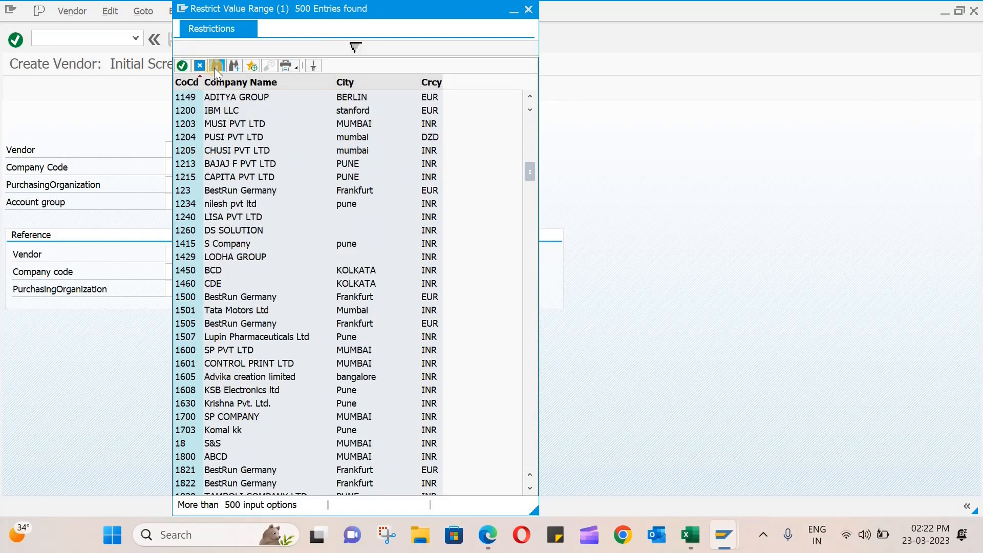
pyautogui.write('ABC')
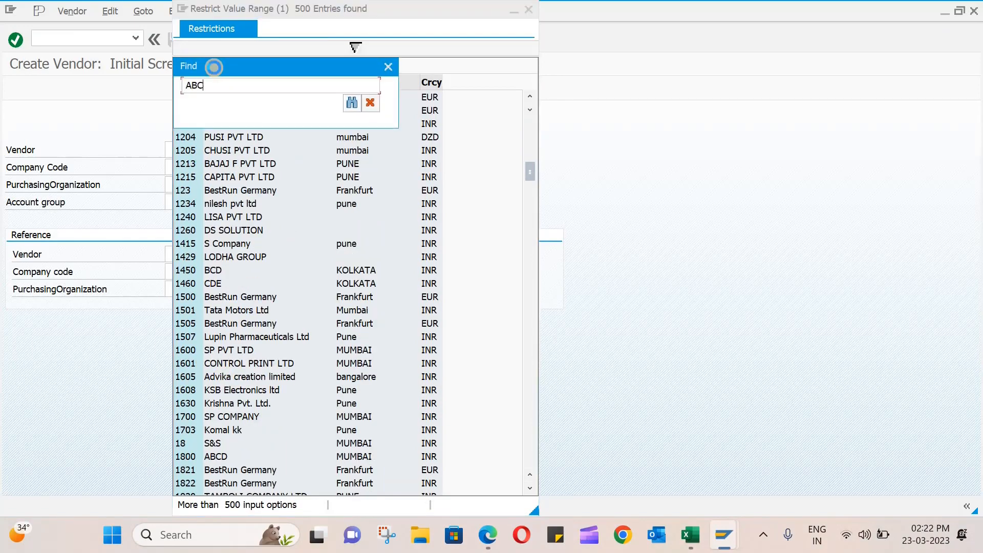
pyautogui.press('Return')
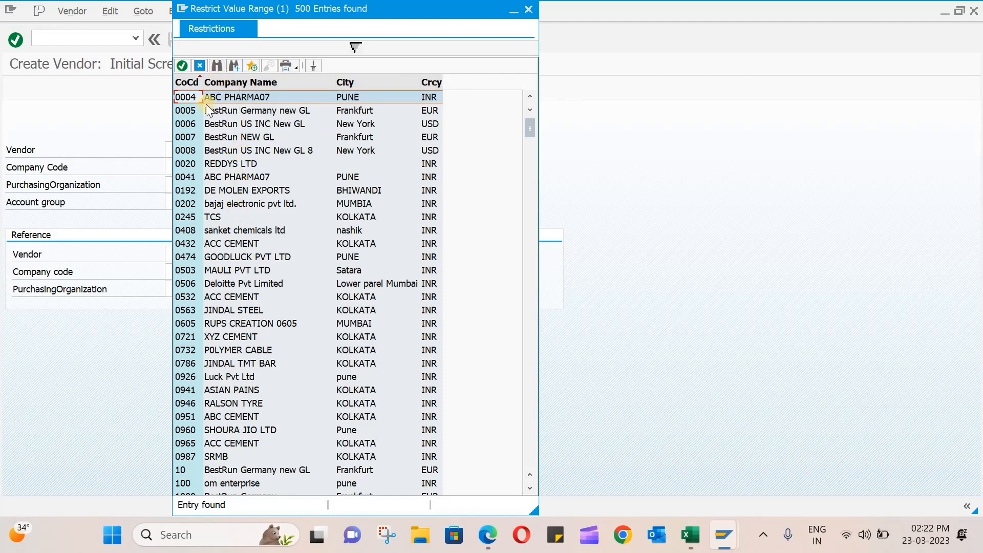
pyautogui.scroll(-5, 227, 197)
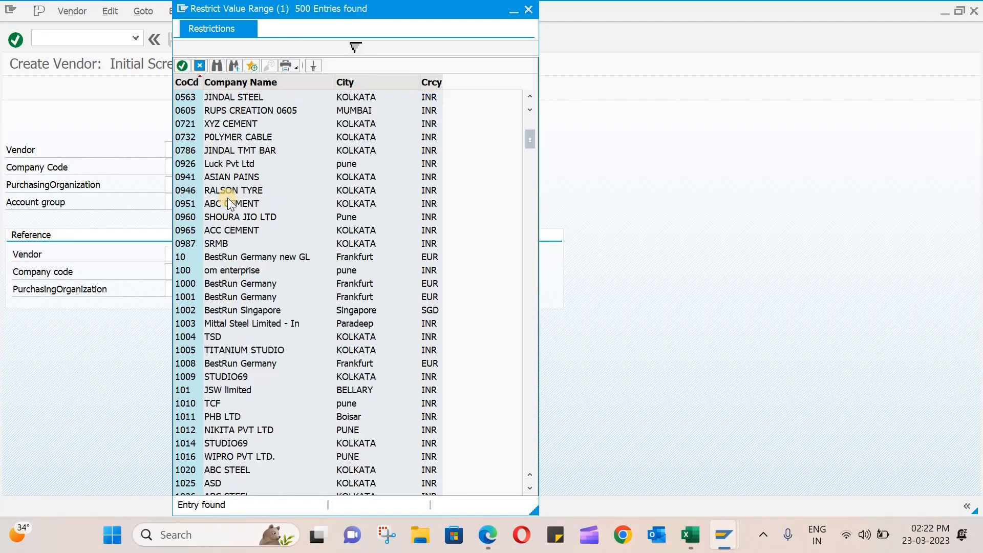
pyautogui.click(220, 66)
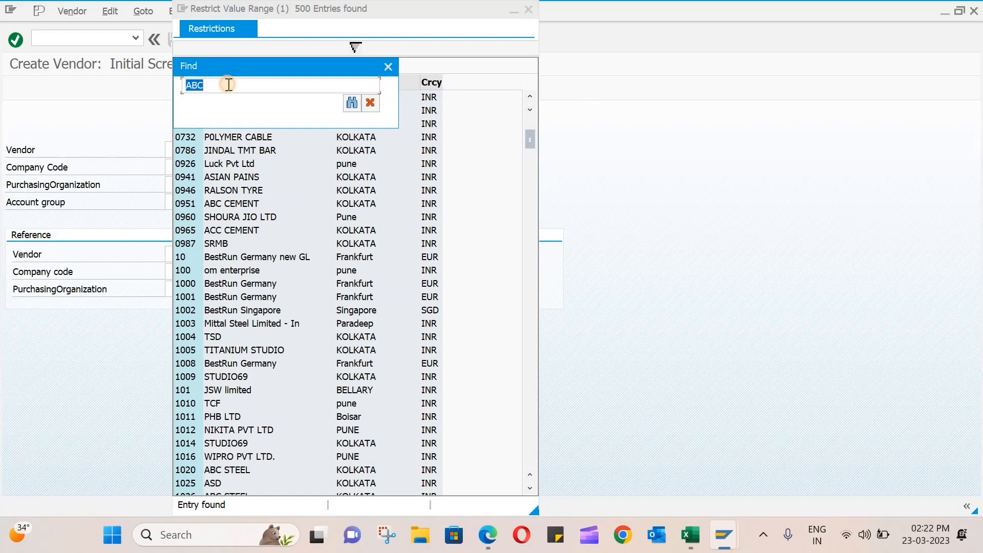
pyautogui.click(227, 85)
pyautogui.write('*')
pyautogui.click(351, 103)
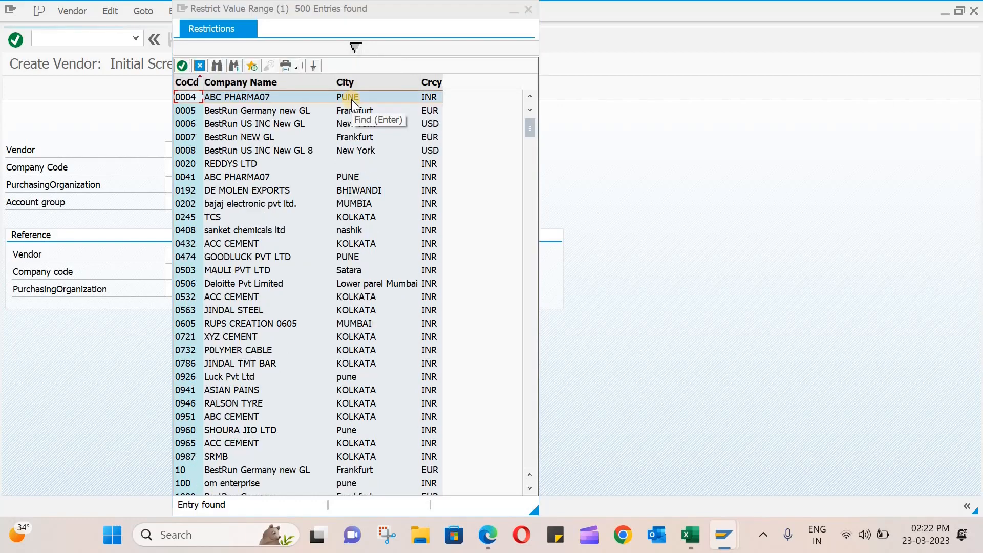
# - Find company code ABCS (ABC Compnay, Pune) in the value list and choose it as the vendor's company code
pyautogui.scroll(-7, 245, 364)
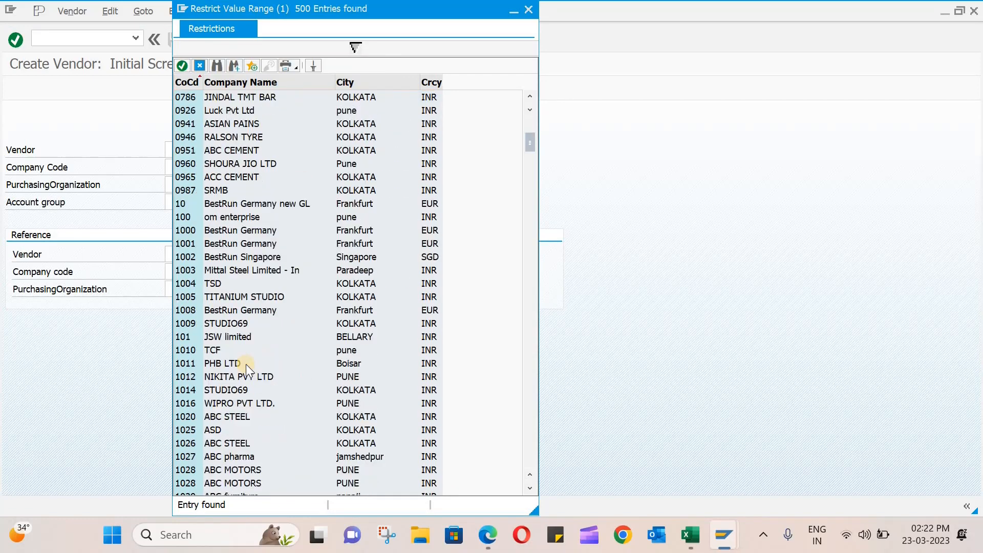
pyautogui.scroll(-4, 246, 364)
pyautogui.scroll(-2, 246, 364)
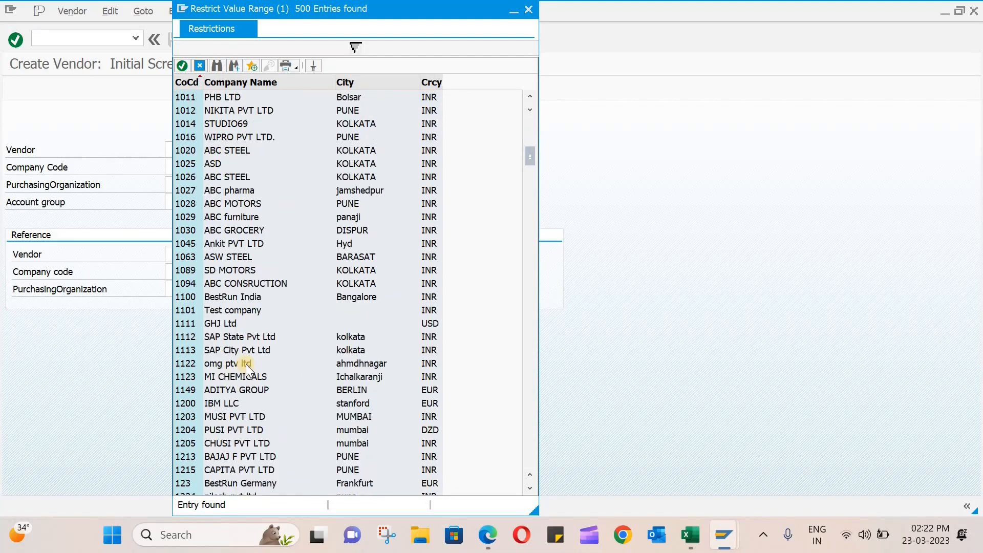
pyautogui.scroll(-16, 246, 364)
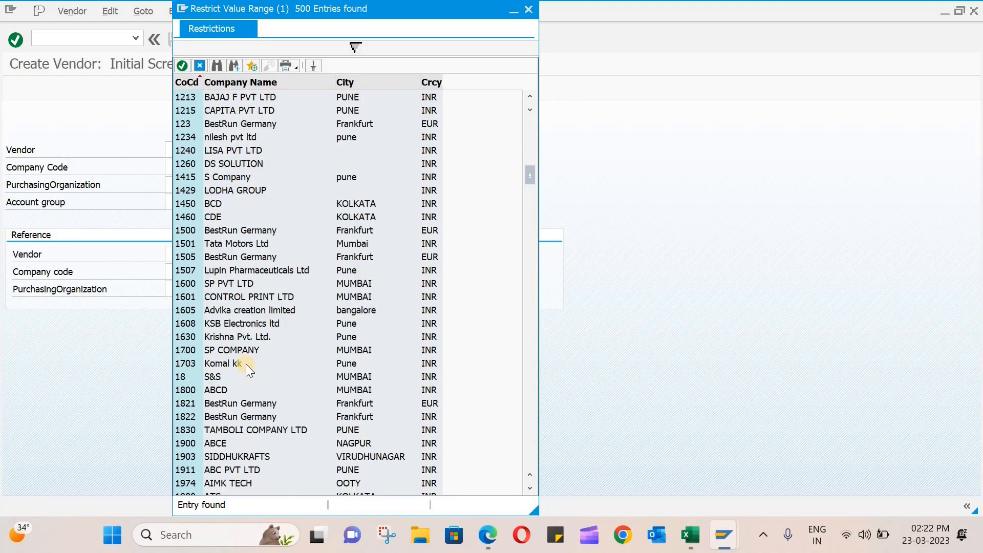
pyautogui.scroll(-20, 246, 364)
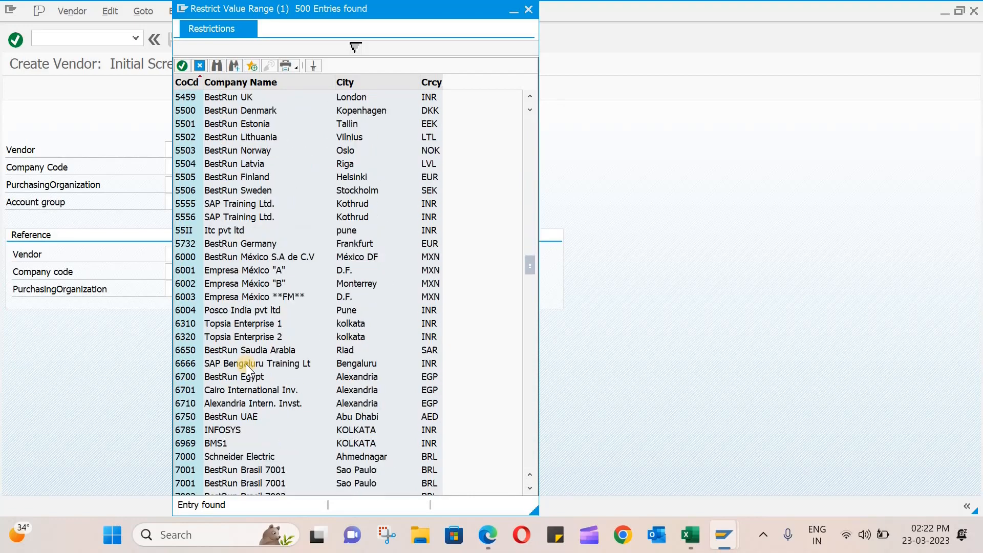
pyautogui.scroll(-20, 246, 364)
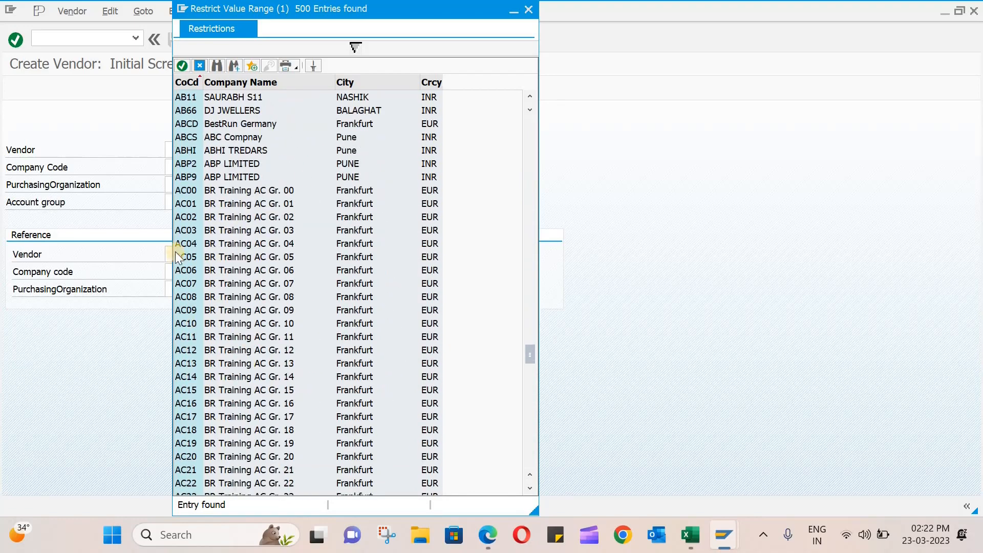
pyautogui.click(201, 137)
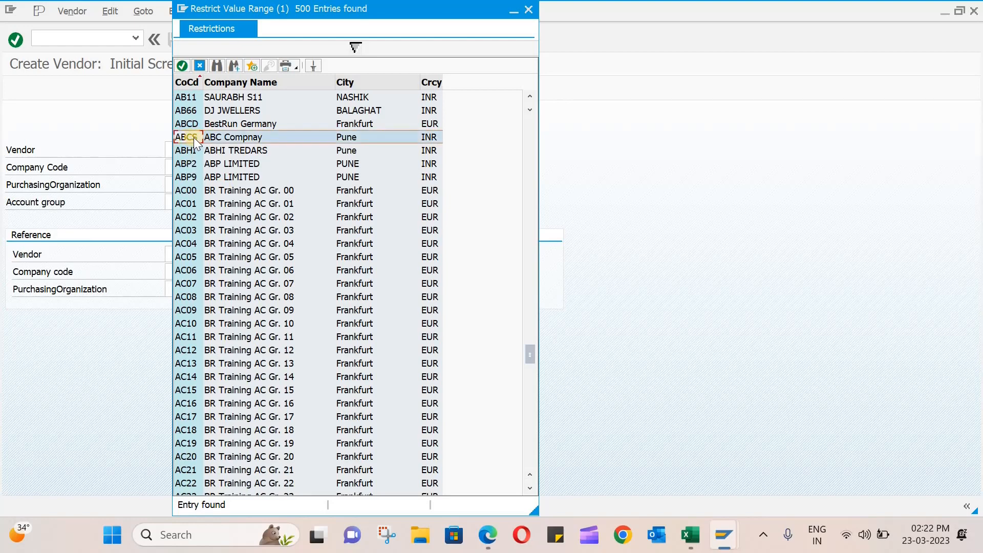
pyautogui.doubleClick(193, 137)
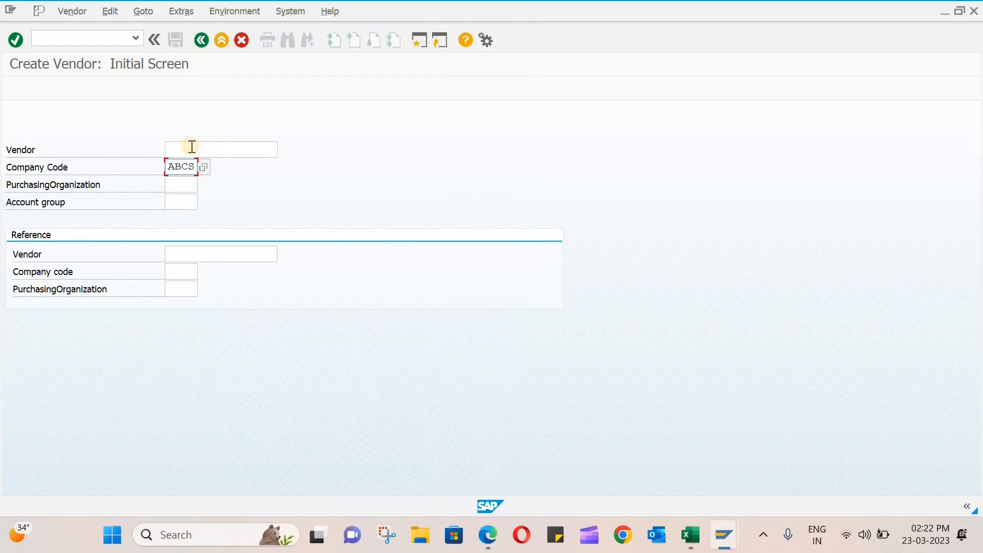
# - Look up the purchase organization in the ORG Excel workbook and set PurchasingOrganization to ABPO in SAP
pyautogui.click(181, 182)
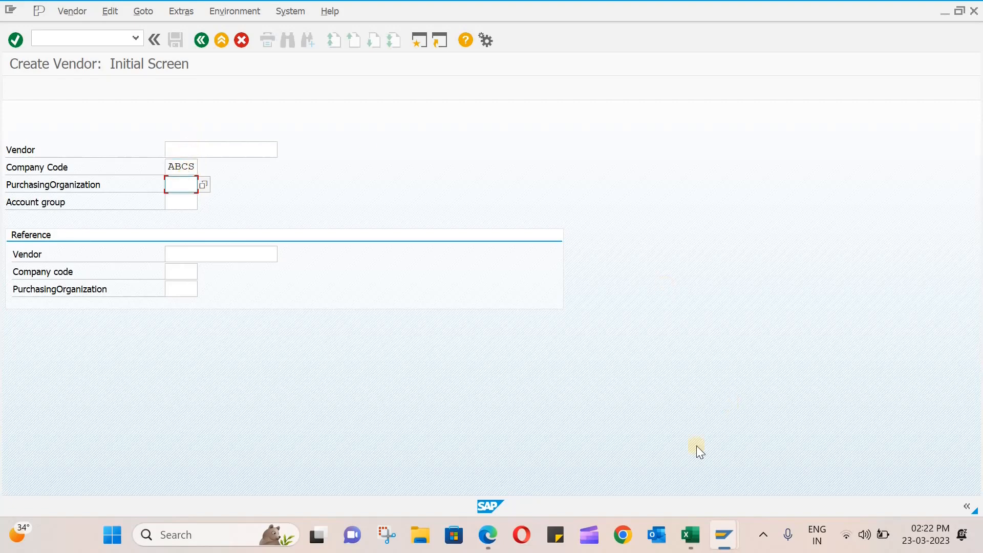
pyautogui.click(691, 534)
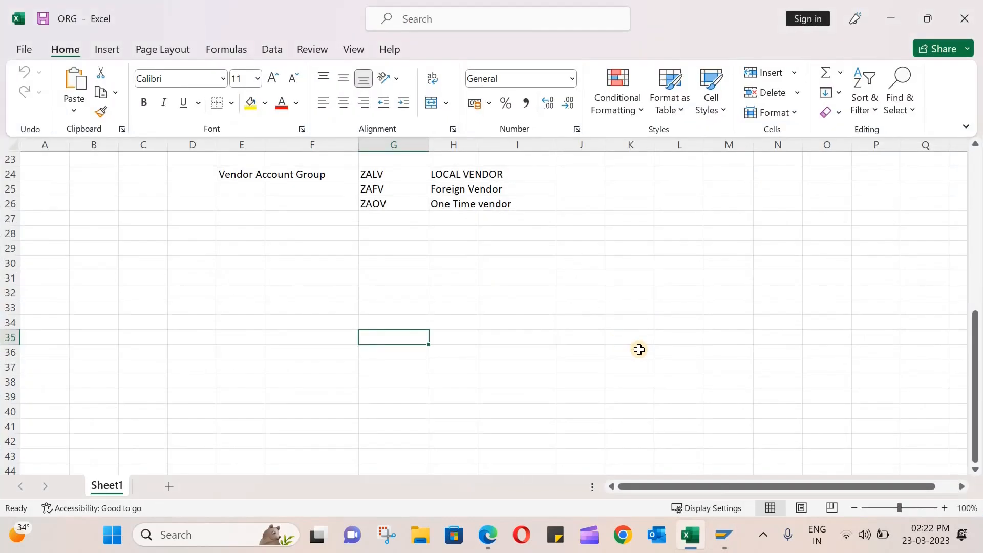
pyautogui.scroll(5, 639, 349)
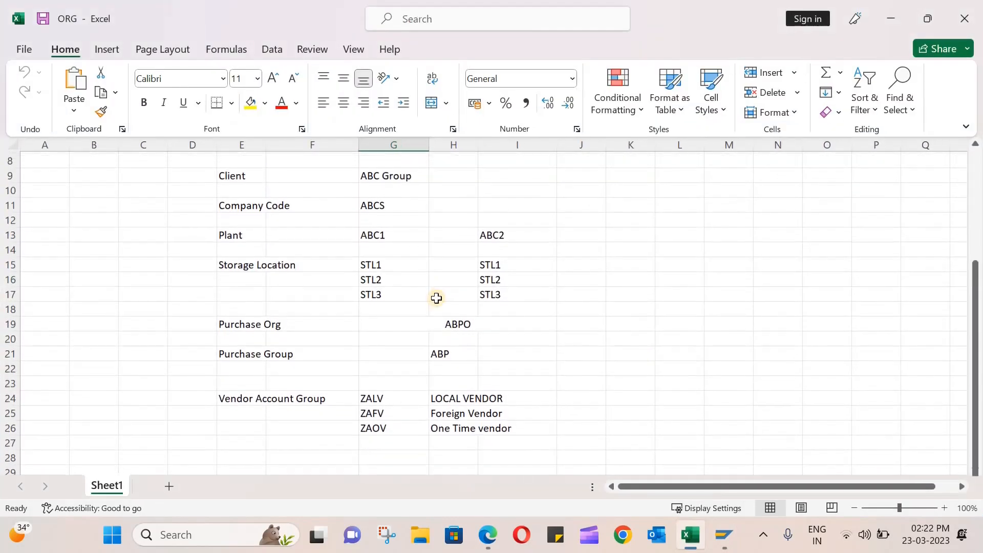
pyautogui.click(457, 321)
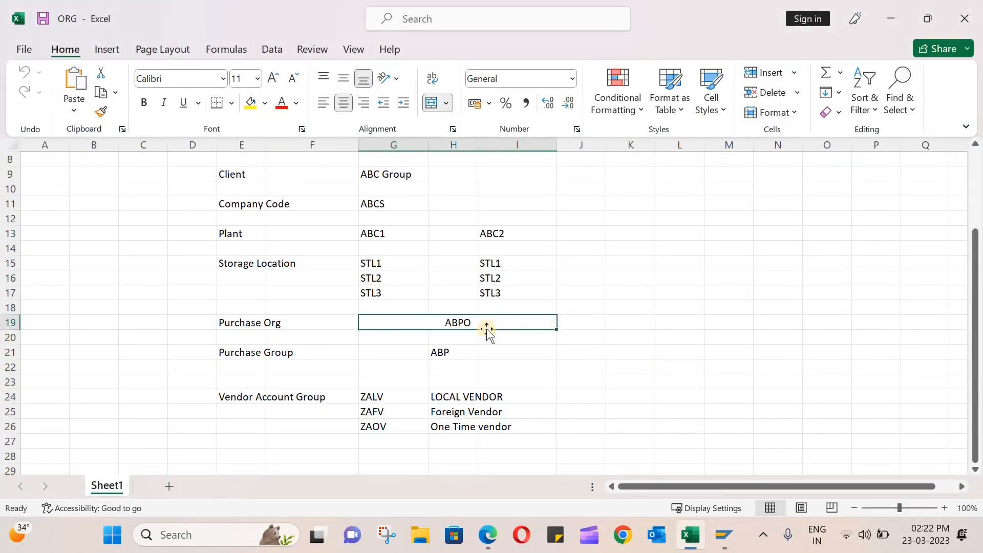
pyautogui.moveTo(724, 534)
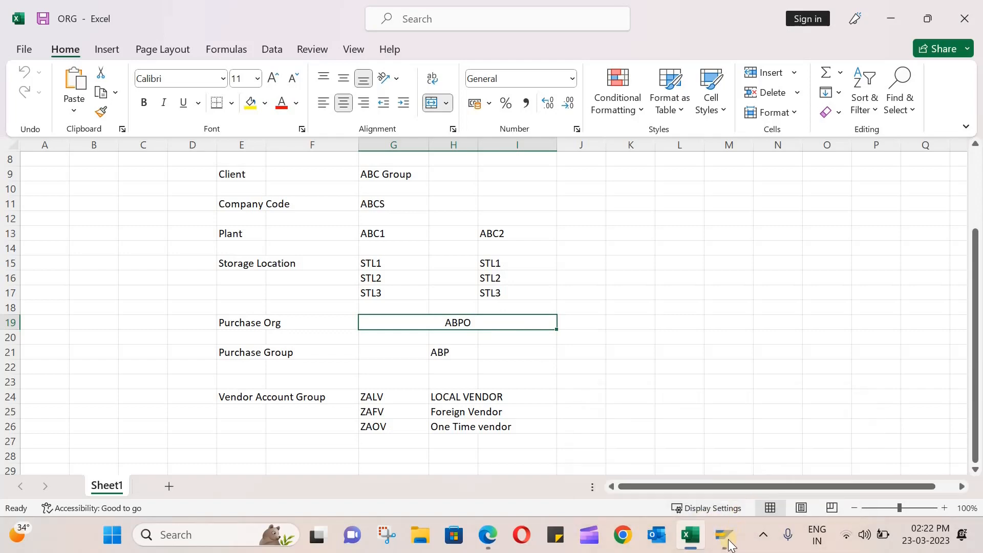
pyautogui.click(748, 479)
pyautogui.click(183, 186)
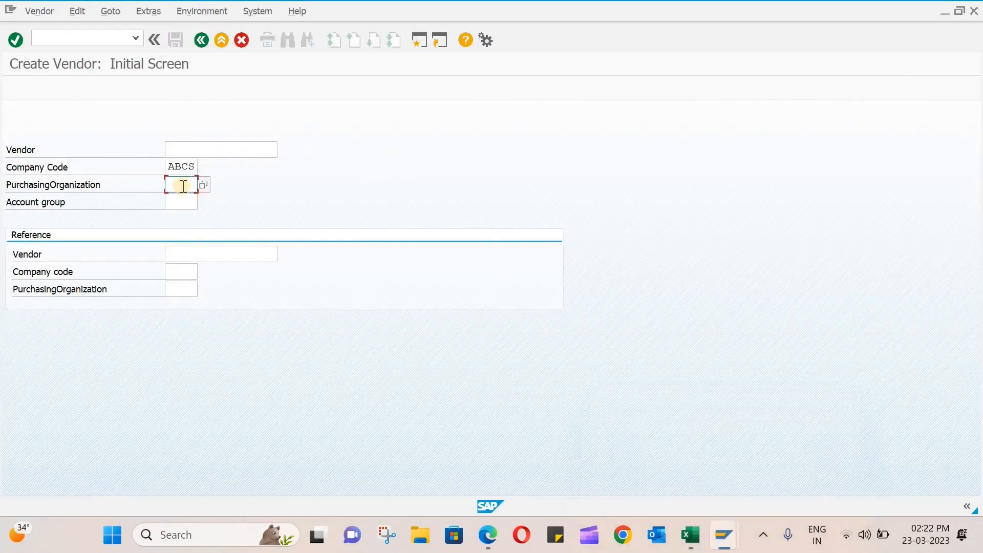
pyautogui.write('ABPO')
# - Look up the local vendor account group in the ORG Excel workbook and set Account group to ZALV in SAP
pyautogui.click(184, 199)
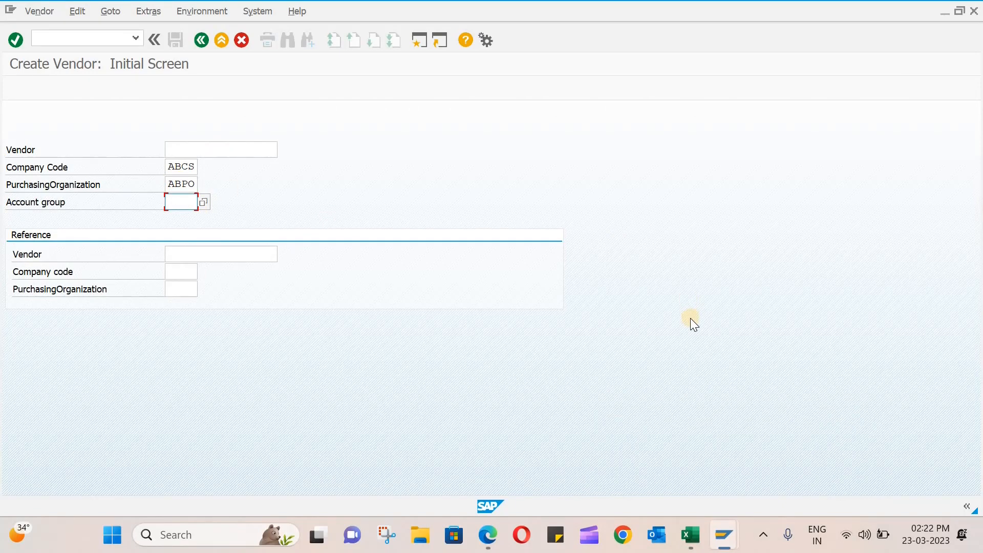
pyautogui.click(691, 533)
pyautogui.scroll(-2, 525, 397)
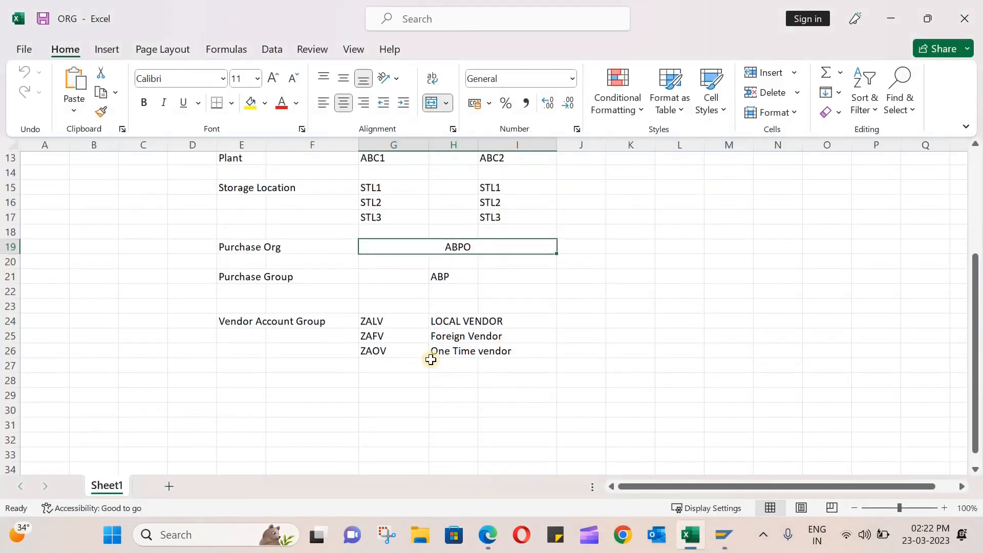
pyautogui.click(468, 322)
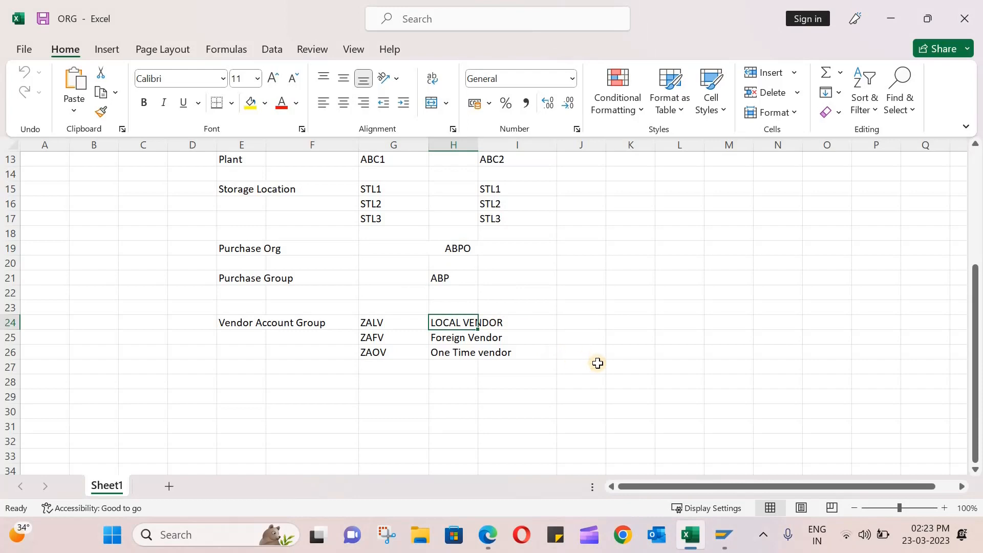
pyautogui.moveTo(725, 532)
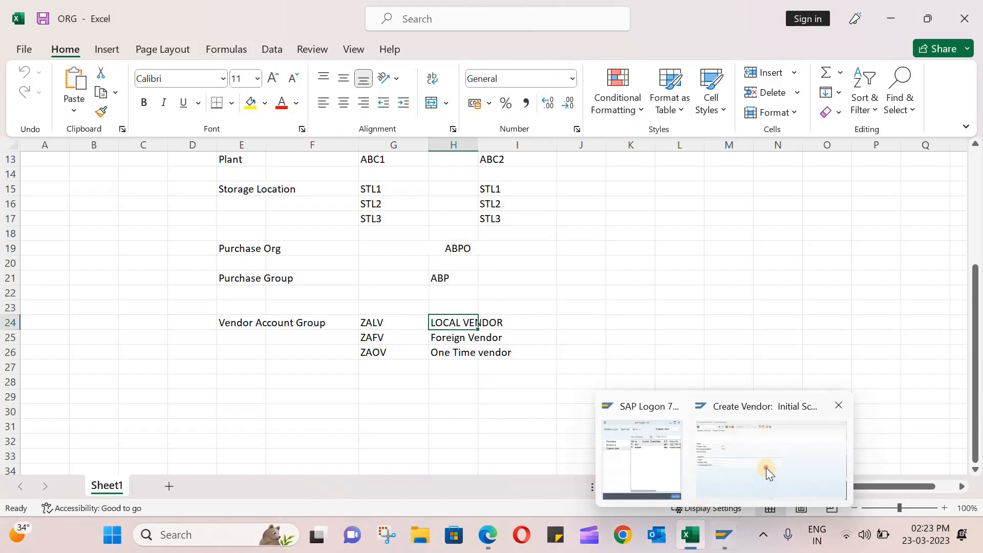
pyautogui.click(766, 468)
pyautogui.click(177, 206)
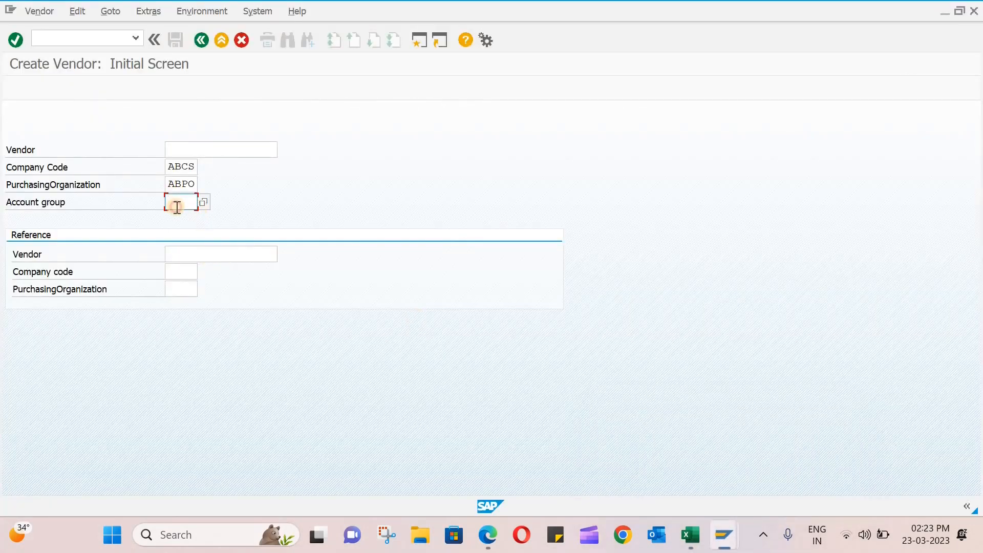
pyautogui.write('ZALV')
# - Validate the initial screen entries, read the details of the resulting status message and close them
pyautogui.click(356, 199)
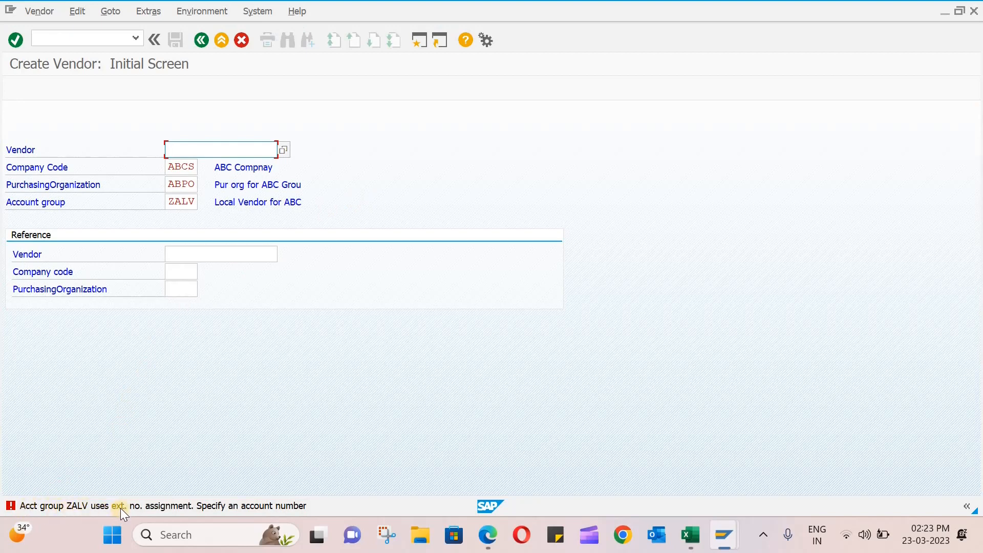
pyautogui.doubleClick(248, 506)
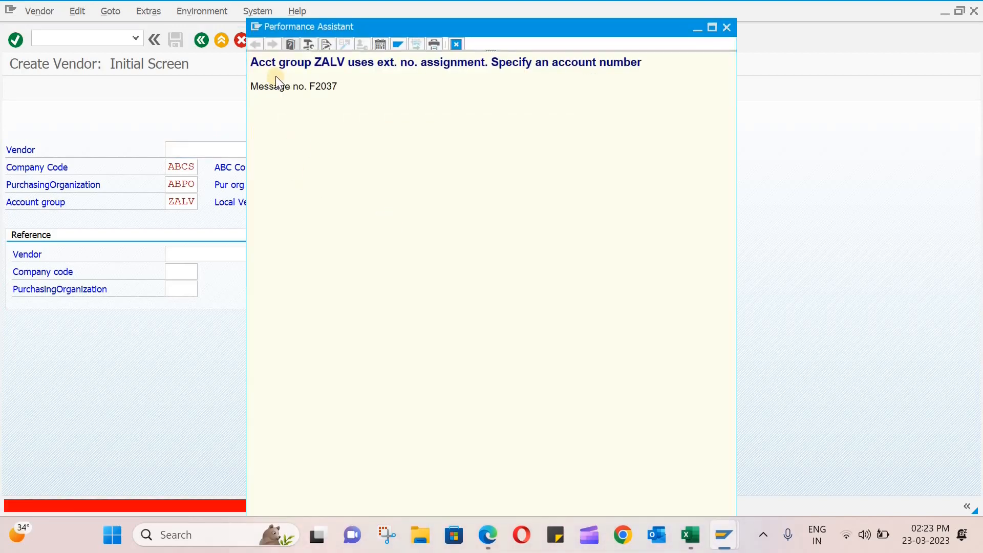
pyautogui.click(726, 26)
# - Enter the vendor account number for the new local vendor and proceed to the Address screen
pyautogui.click(199, 146)
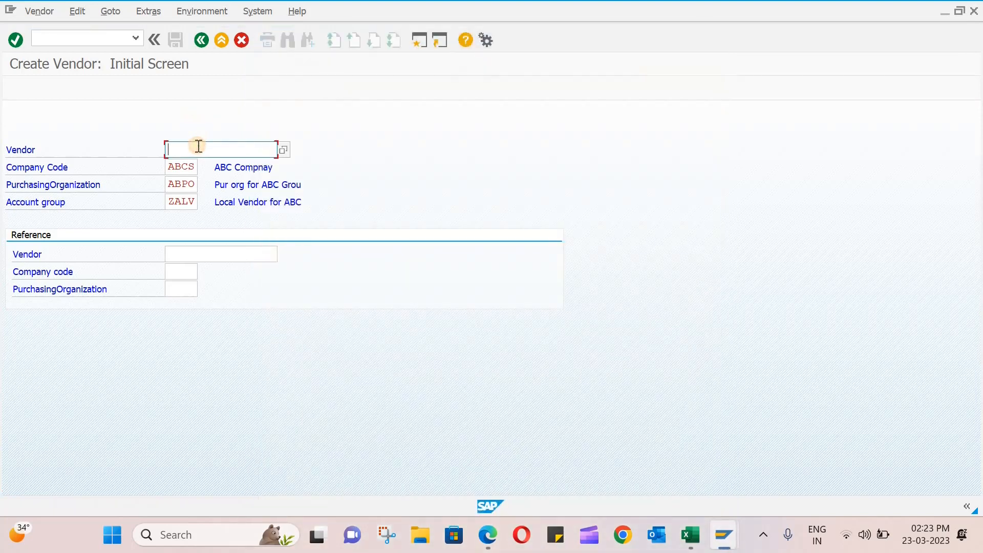
pyautogui.write('V')
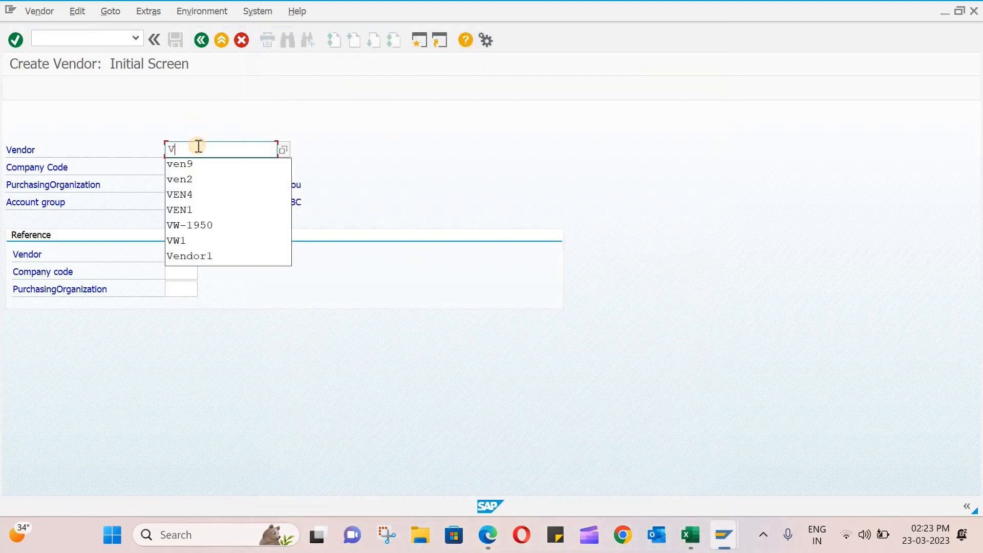
pyautogui.write('en')
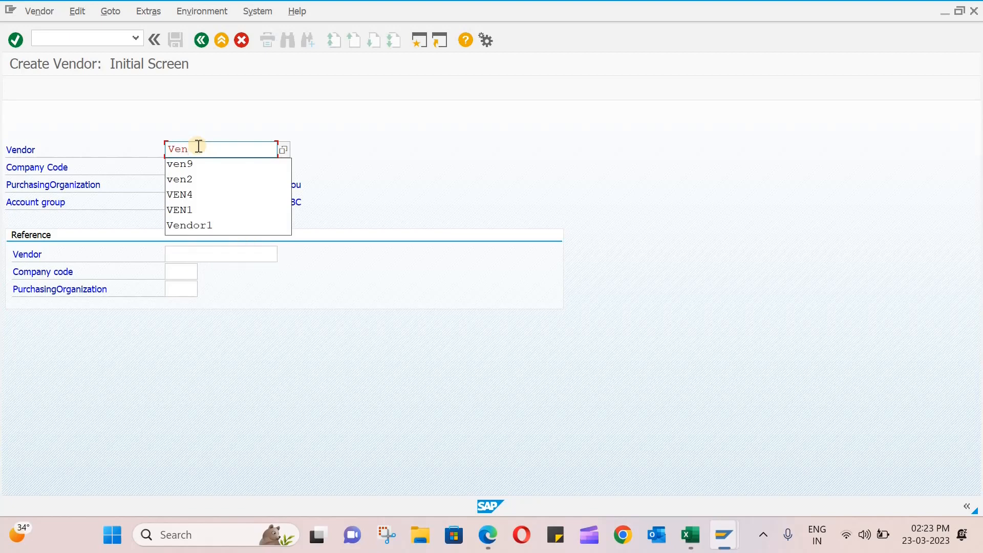
pyautogui.write('-101')
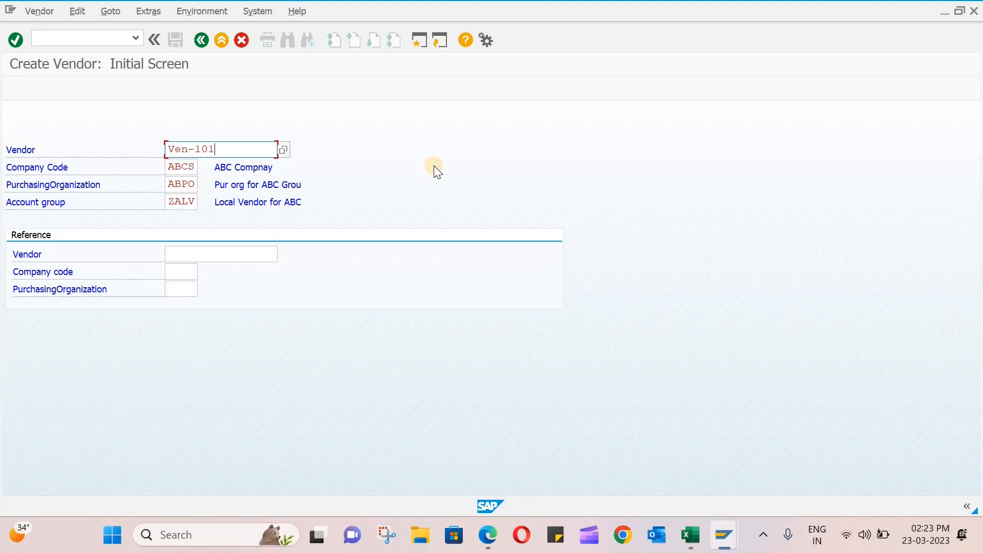
pyautogui.press('Return')
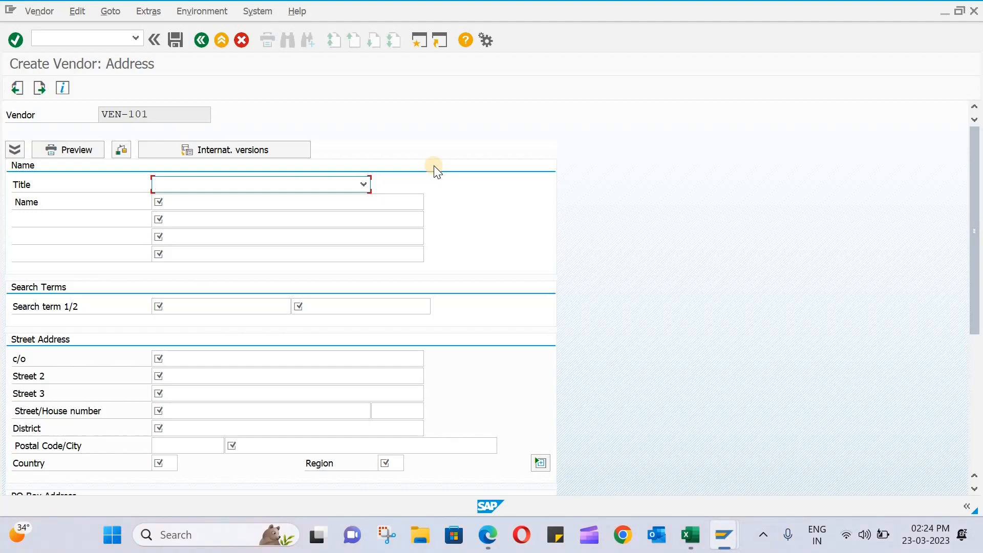
# - Examine the vendor's Address screen, including the name, search term, street address, PO box and communication fields
pyautogui.scroll(-3, 434, 166)
pyautogui.scroll(-7, 434, 165)
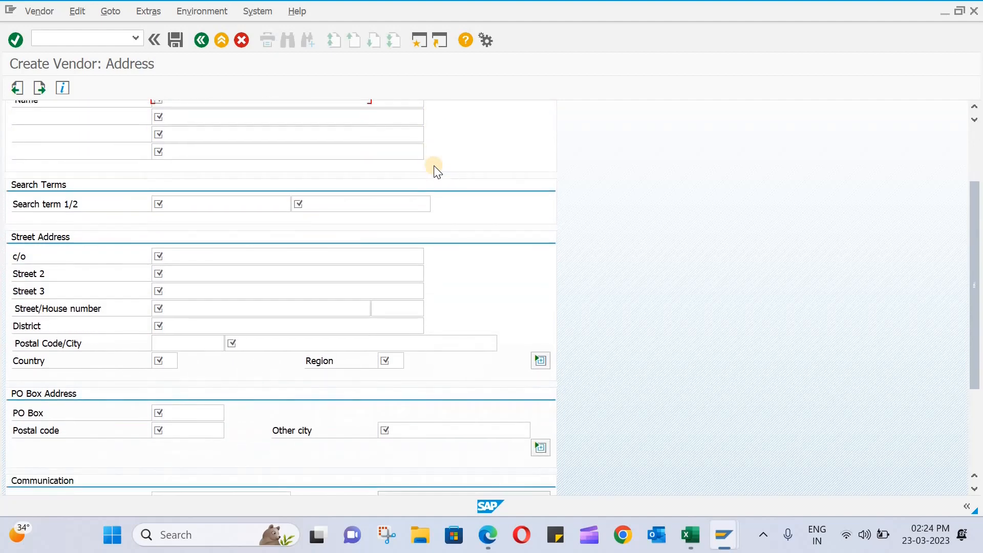
pyautogui.scroll(-5, 435, 165)
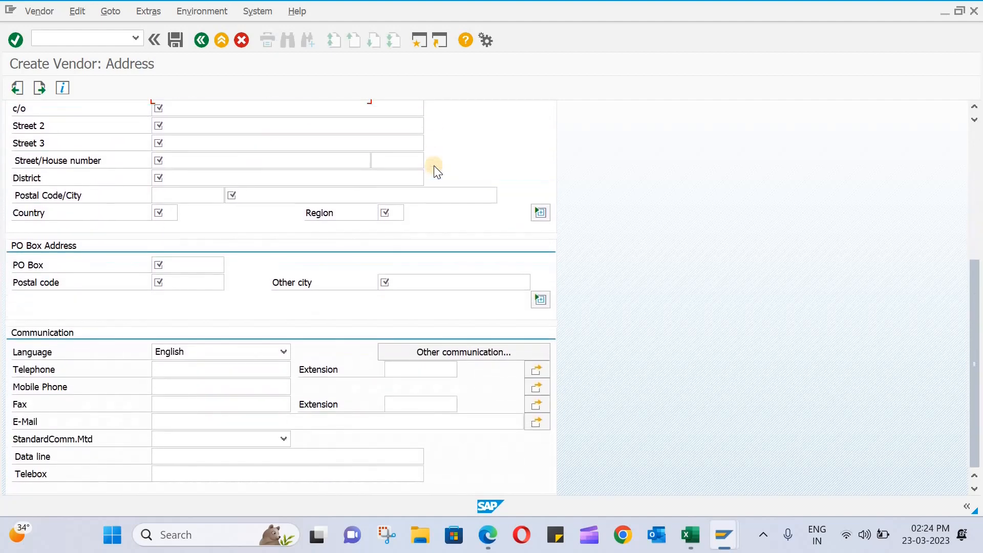
pyautogui.scroll(10, 434, 165)
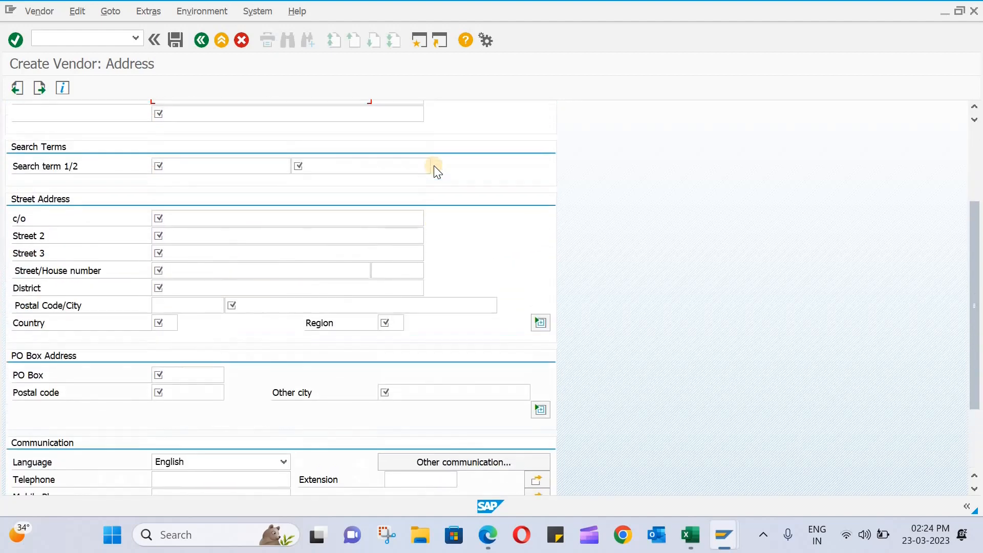
pyautogui.scroll(5, 434, 165)
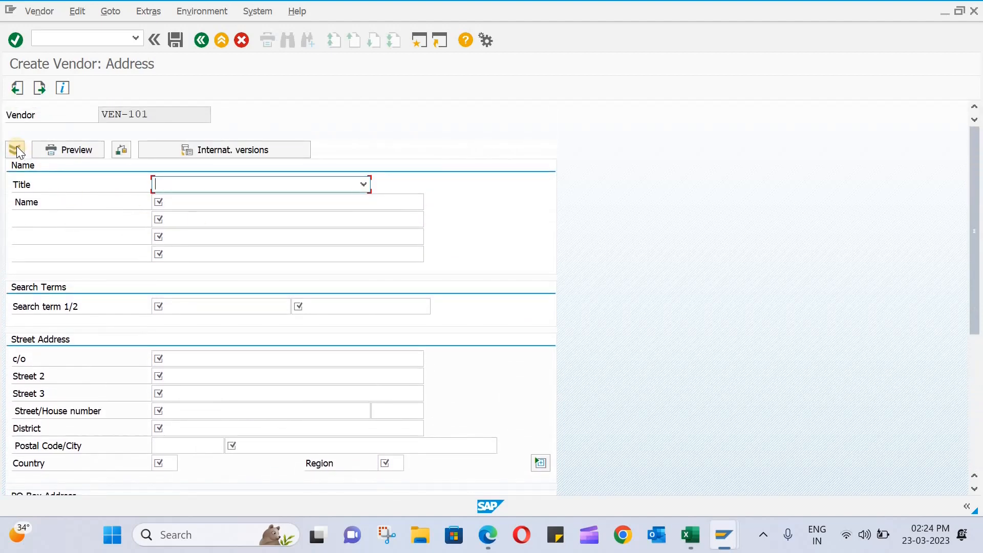
pyautogui.click(169, 204)
pyautogui.click(186, 218)
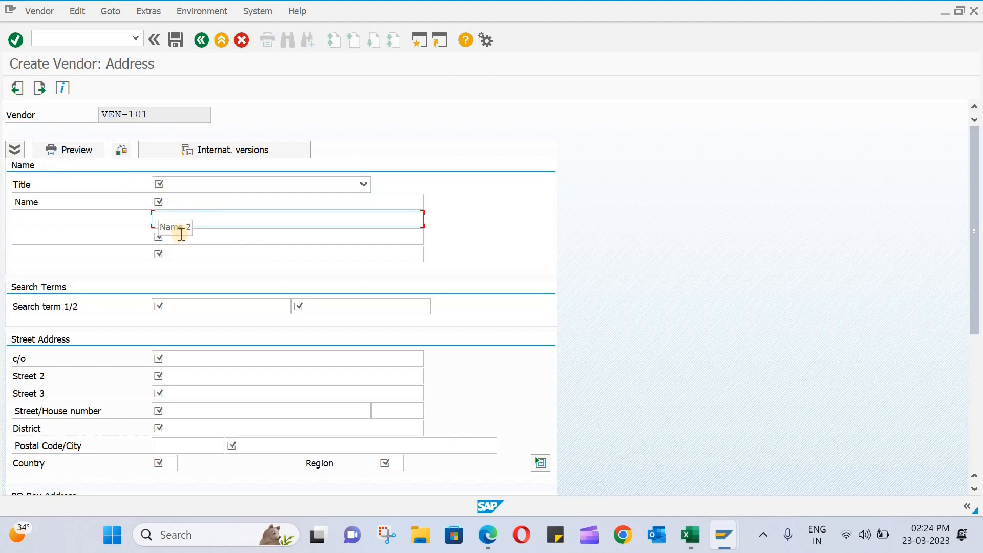
pyautogui.click(181, 234)
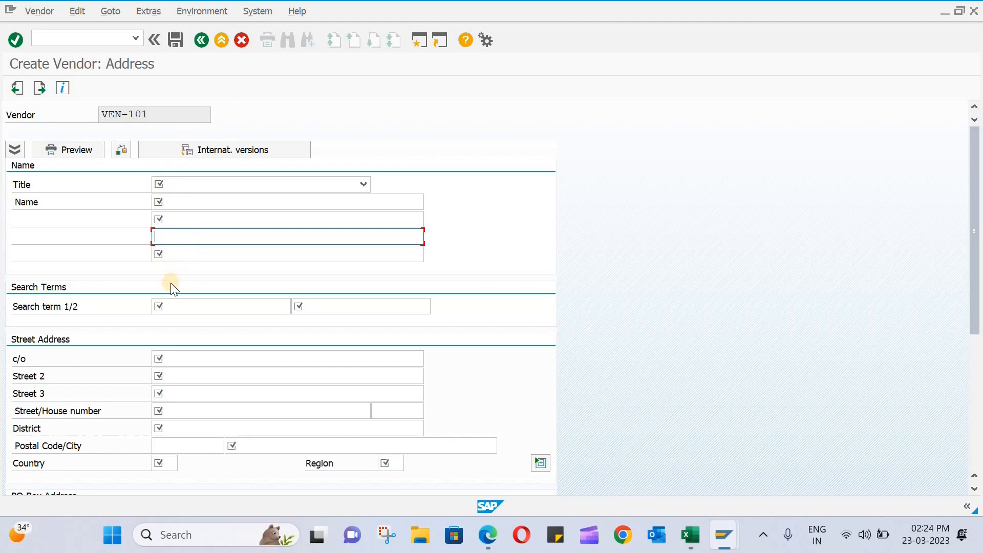
pyautogui.scroll(-2, 171, 286)
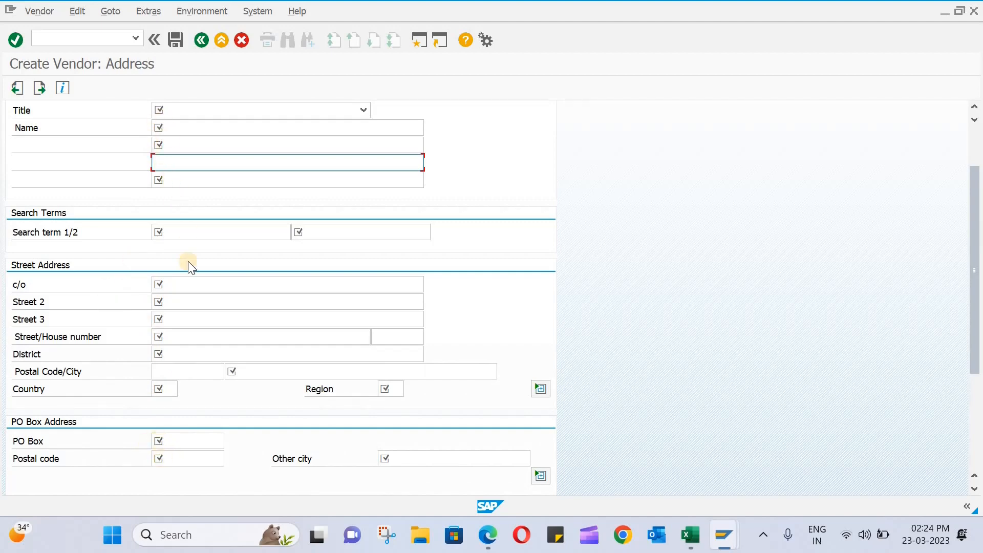
pyautogui.scroll(2, 189, 261)
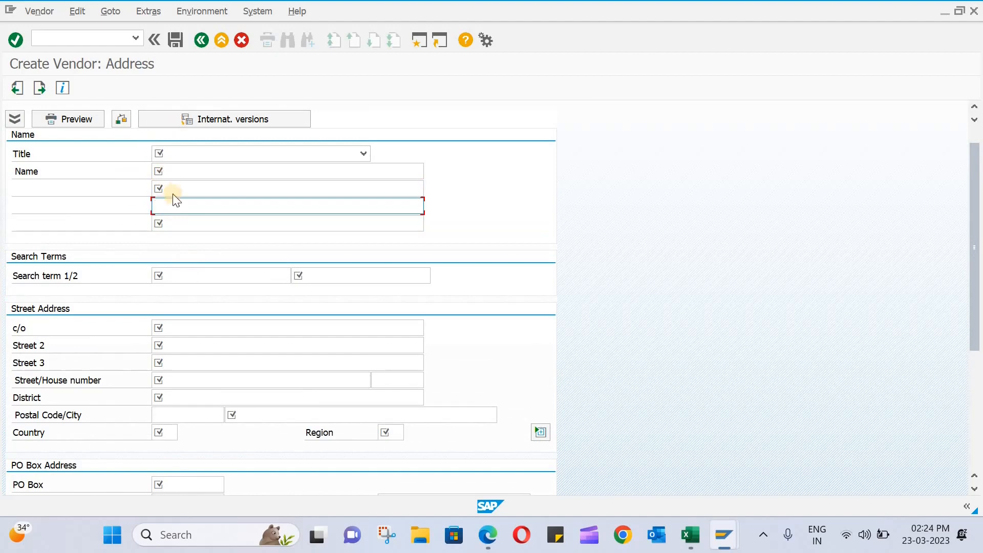
# - Start a maximized second SAP session, run transaction SPRO and display the SAP Reference IMG
pyautogui.click(419, 38)
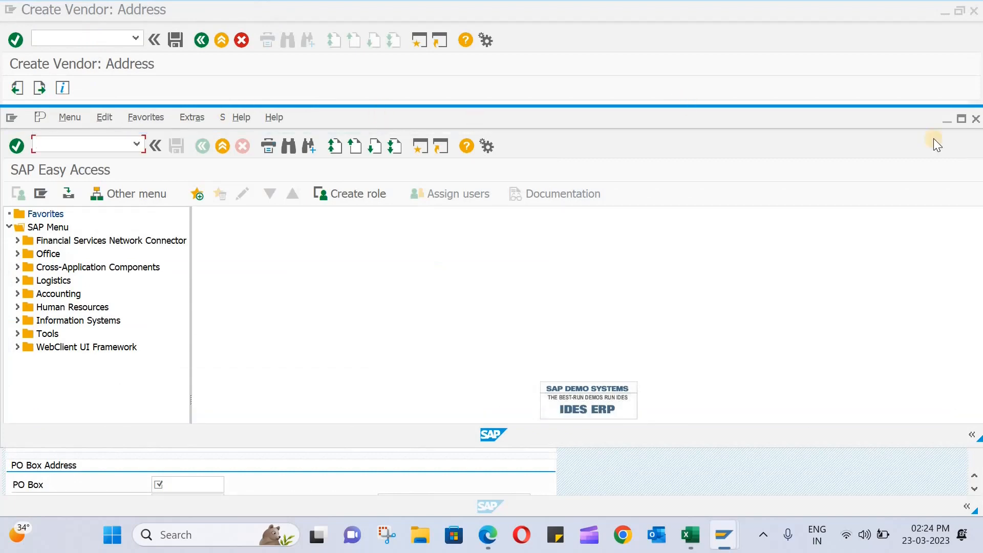
pyautogui.click(961, 120)
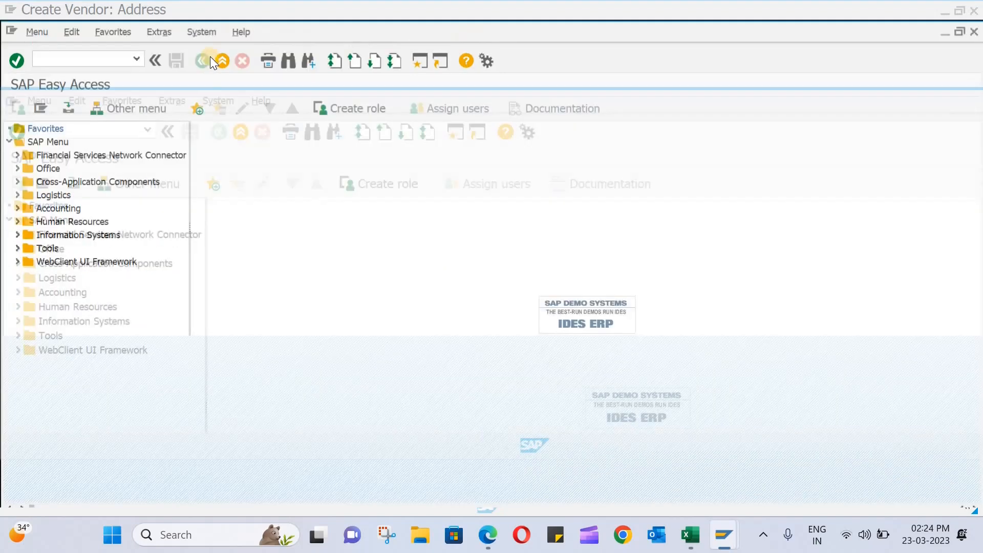
pyautogui.write('spro')
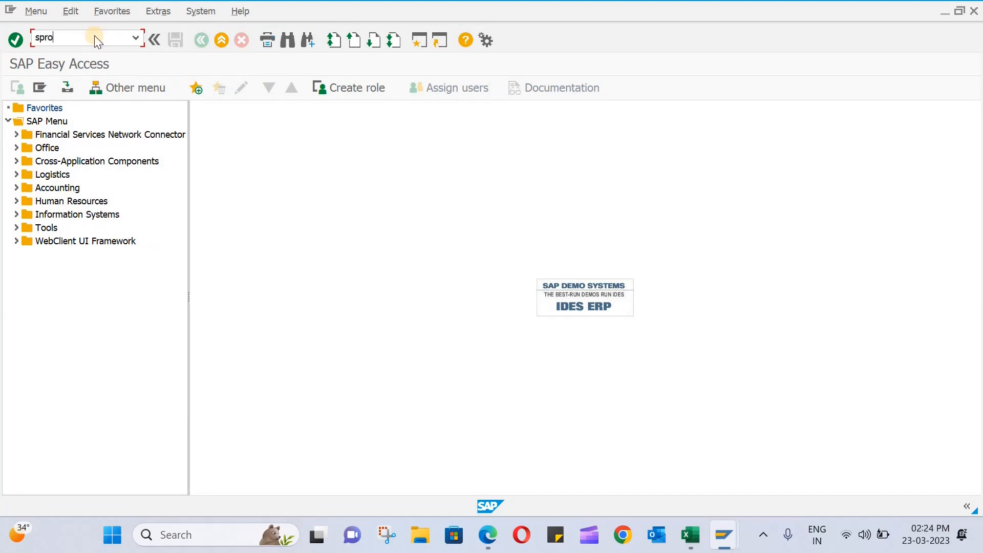
pyautogui.press('Return')
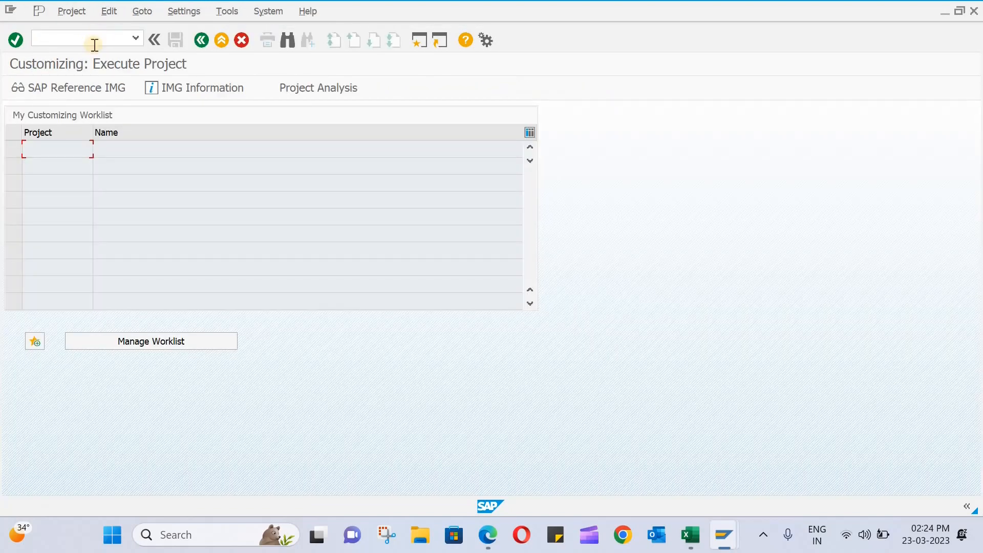
pyautogui.click(76, 81)
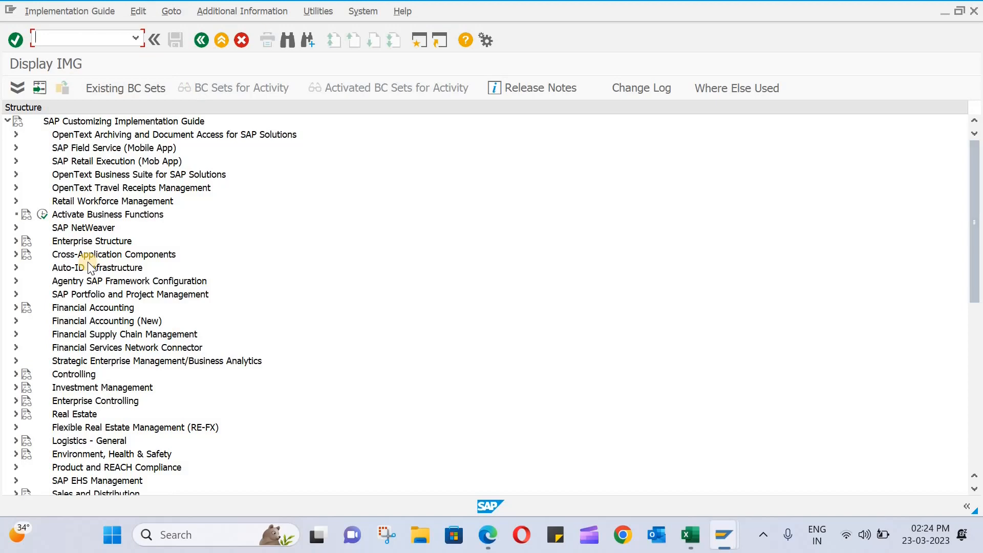
# - Execute Define Account Groups with Screen Layout (Vendors) under Financial Accounting (New), Accounts Receivable and Accounts Payable, Vendor Accounts, Master Data, Preparations for Creating Vendor Master Data
pyautogui.scroll(-3, 90, 267)
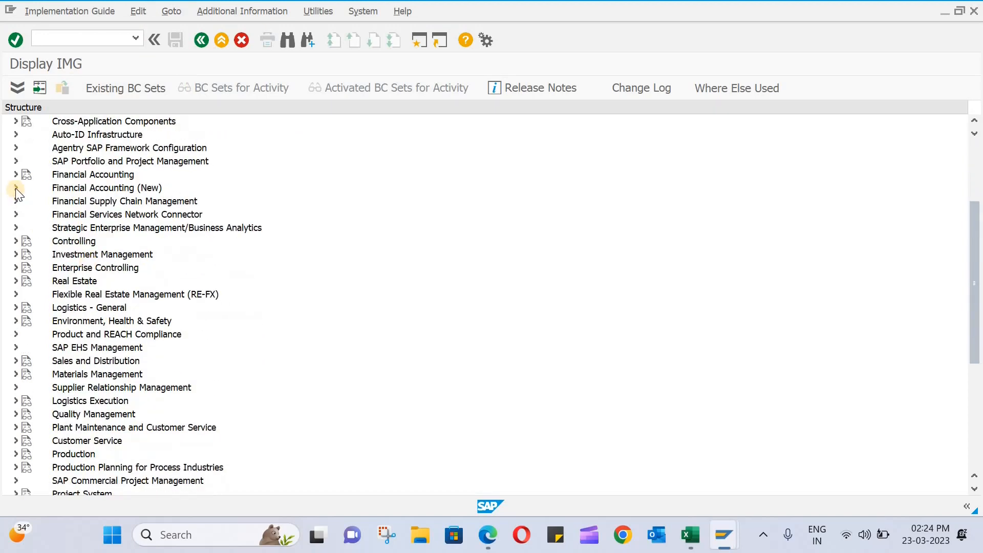
pyautogui.click(16, 188)
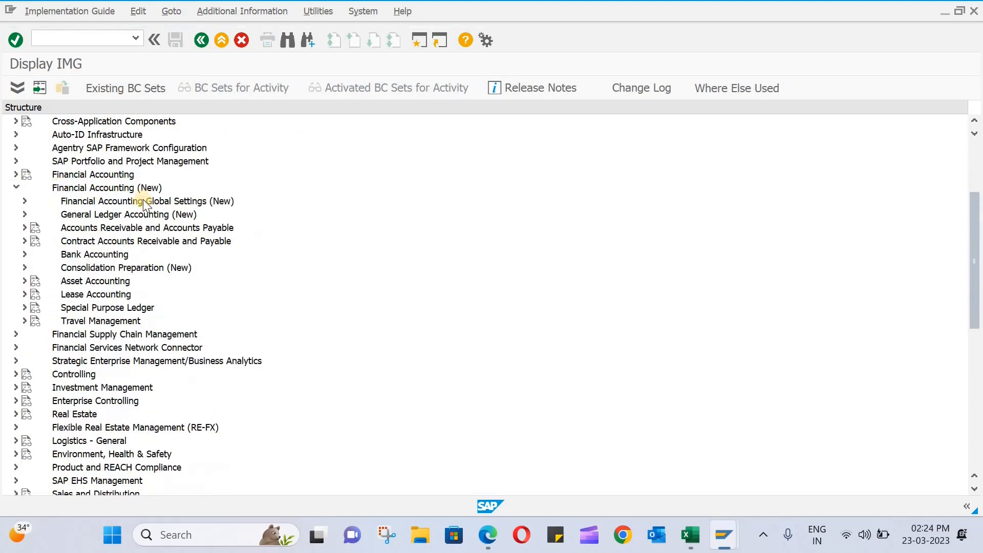
pyautogui.click(25, 227)
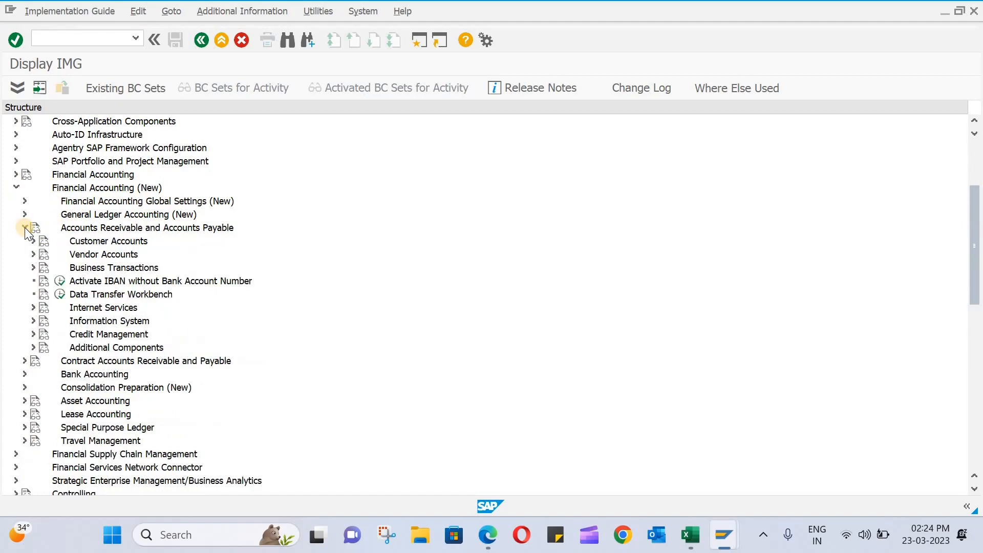
pyautogui.click(33, 254)
pyautogui.scroll(-3, 127, 265)
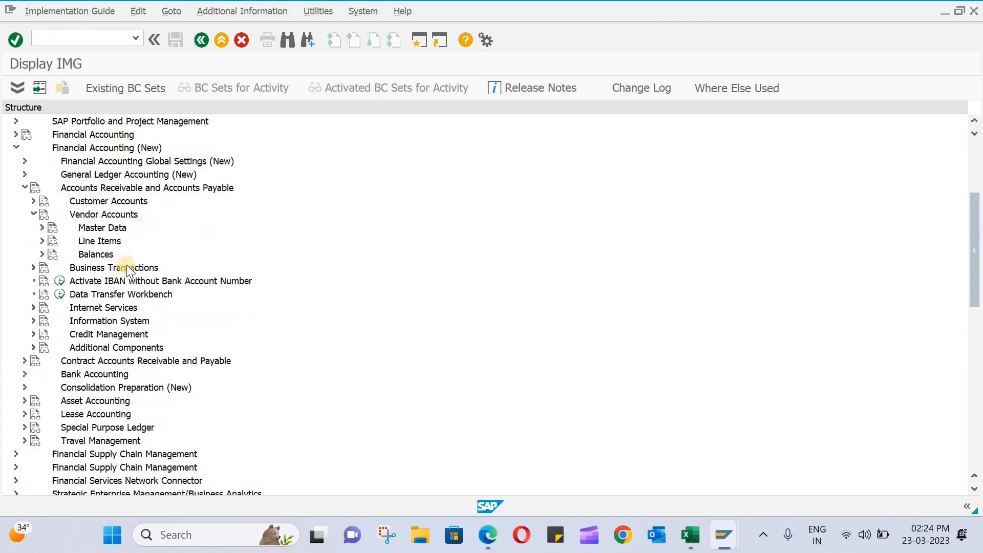
pyautogui.click(41, 174)
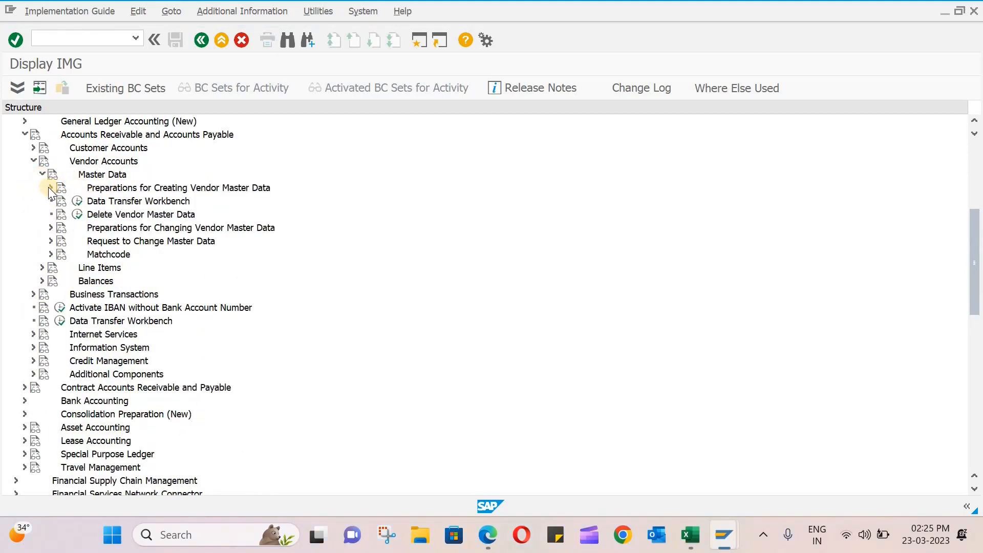
pyautogui.click(50, 187)
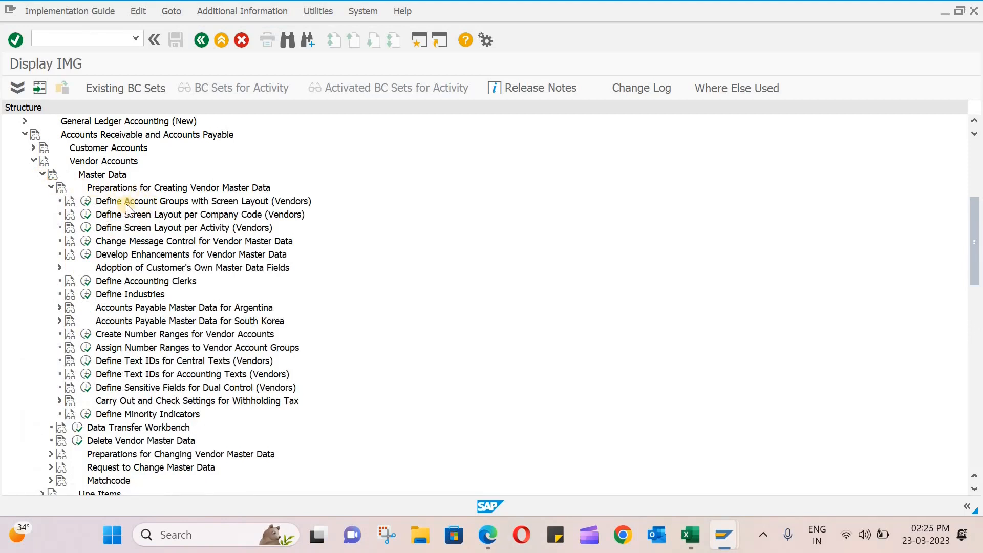
pyautogui.click(86, 202)
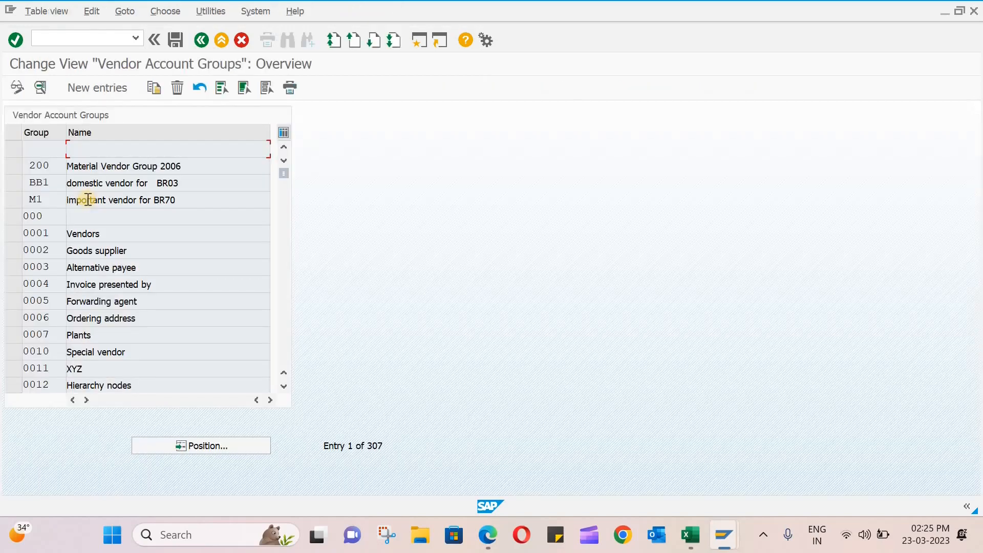
# - Position the vendor account groups list on ZALV and show the details of that group
pyautogui.click(204, 443)
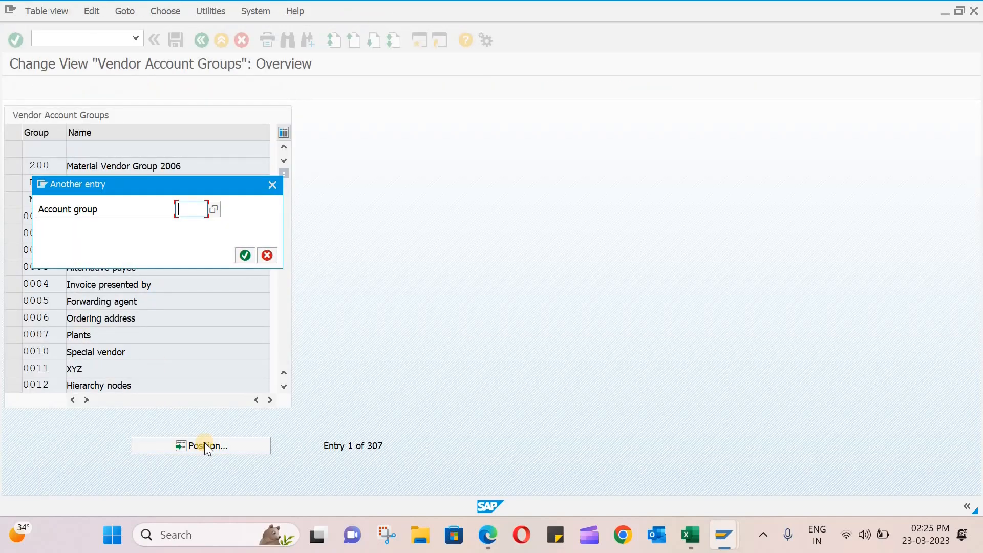
pyautogui.write('za')
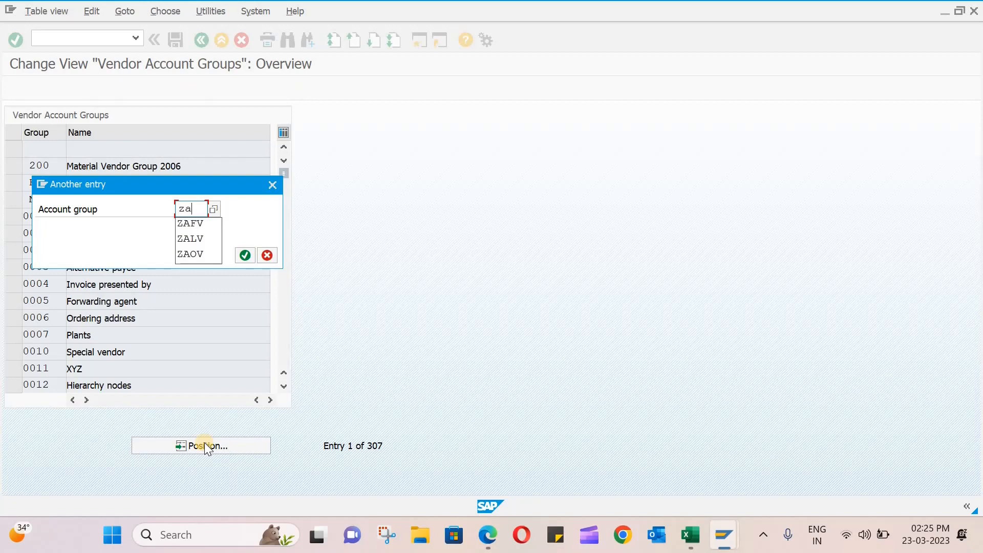
pyautogui.click(199, 240)
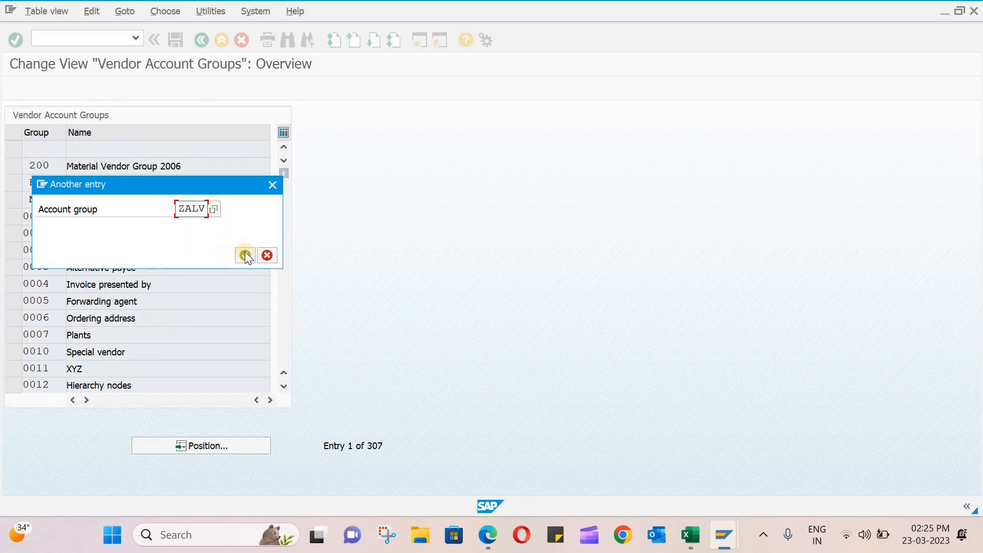
pyautogui.click(245, 255)
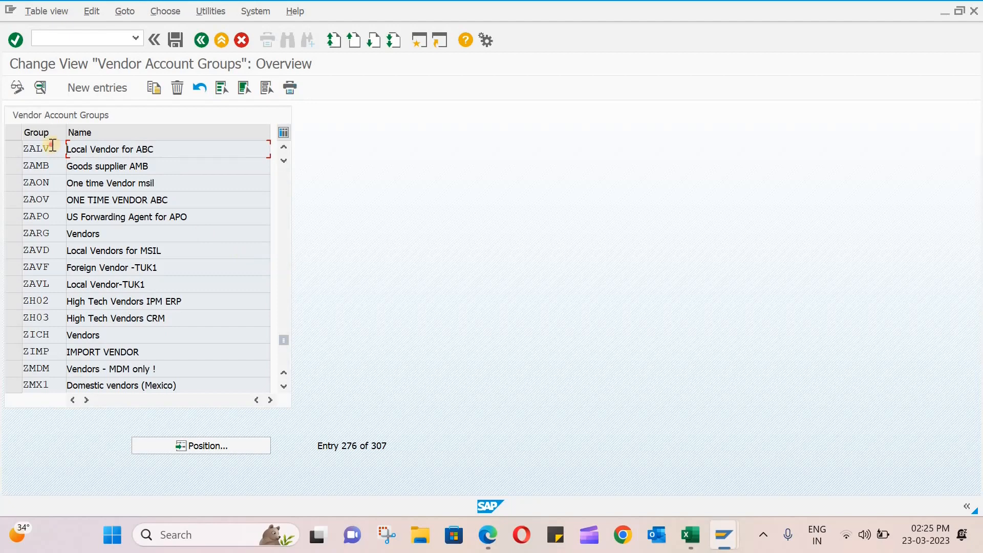
pyautogui.doubleClick(53, 145)
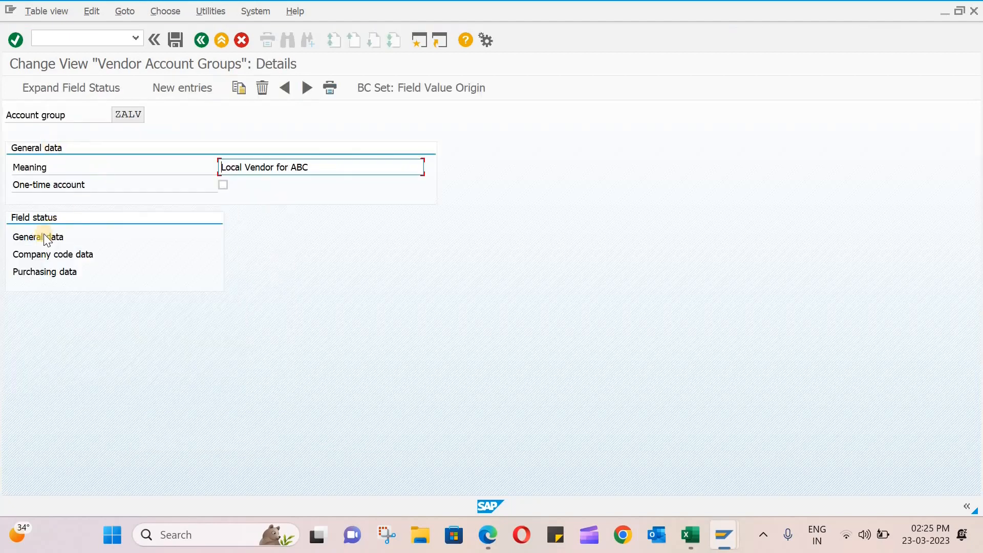
# - View the Address field status in ZALV's general data, run a field check on Name 1 and read its field definition
pyautogui.doubleClick(44, 238)
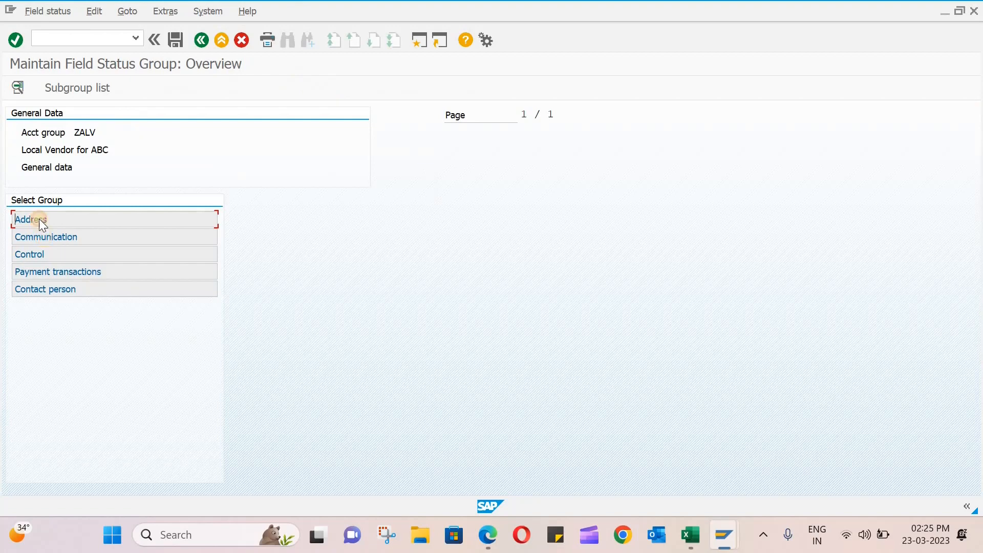
pyautogui.doubleClick(39, 220)
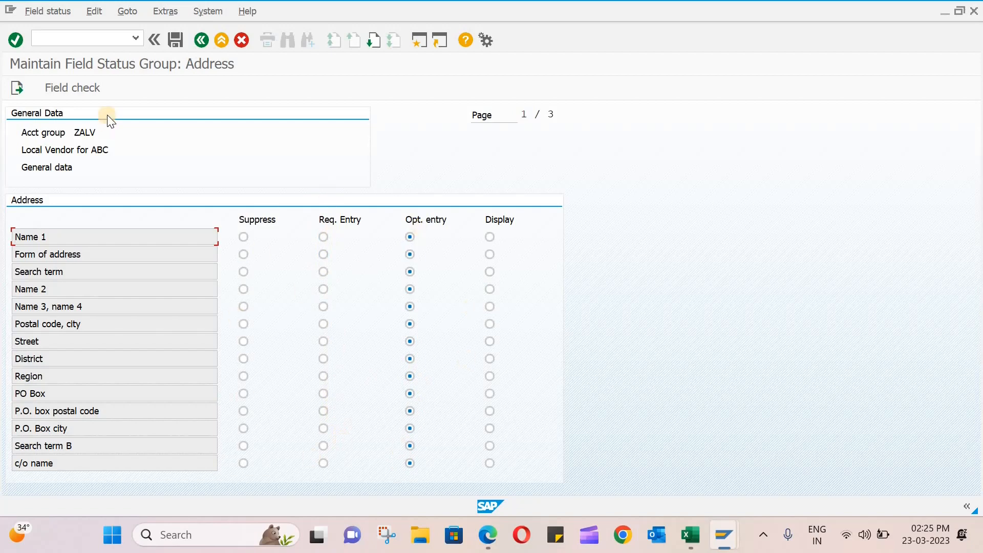
pyautogui.click(85, 92)
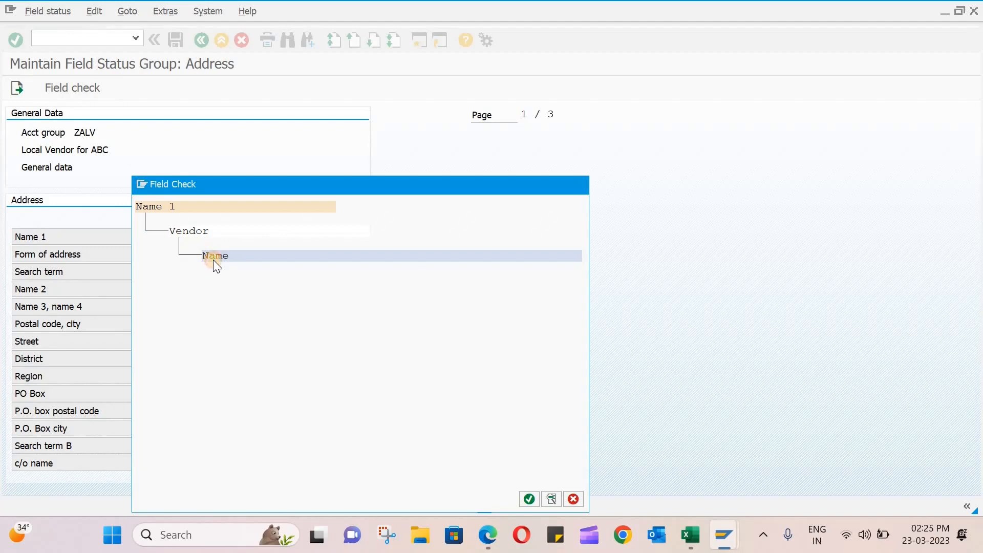
pyautogui.press('F1')
pyautogui.click(728, 26)
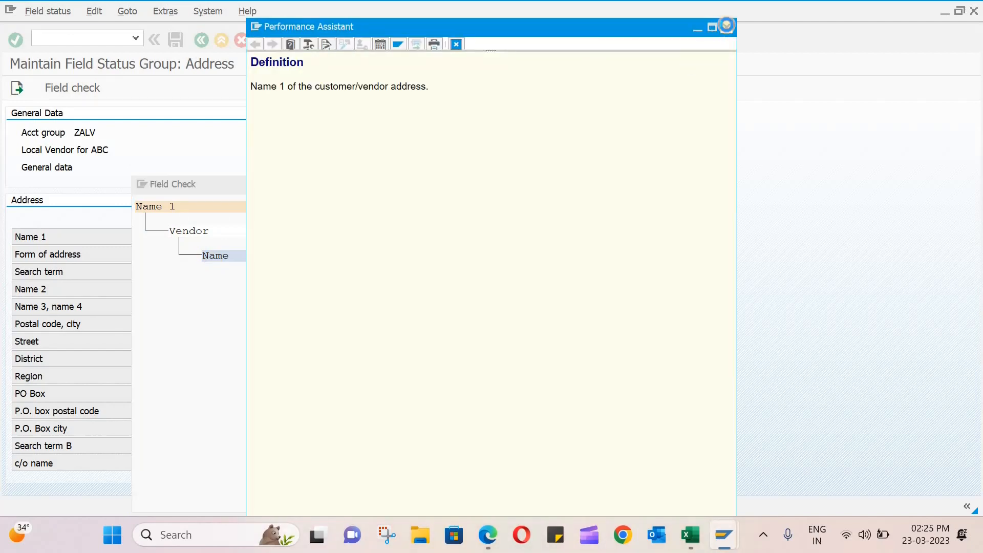
pyautogui.click(580, 189)
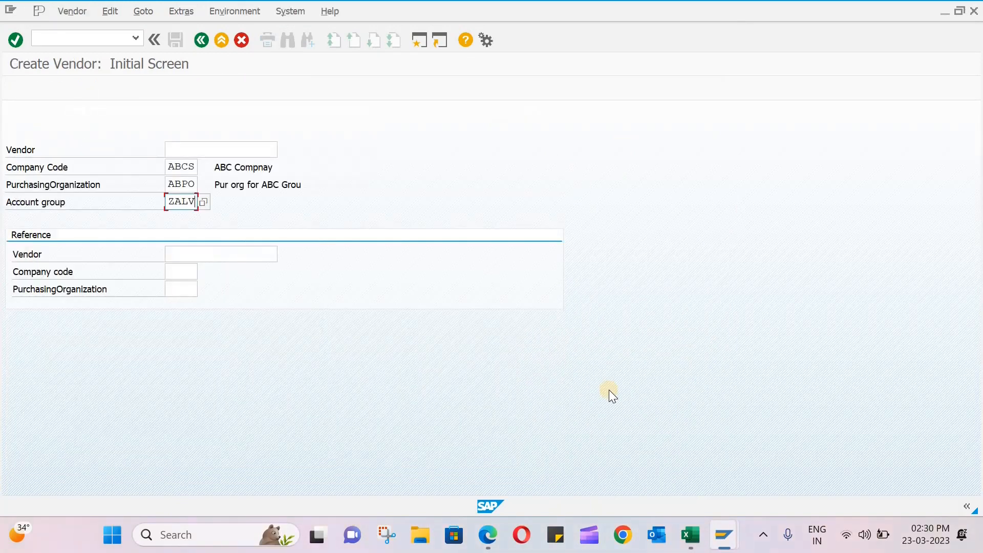
# - Enter the vendor number for the new record and continue to its address data
pyautogui.click(196, 146)
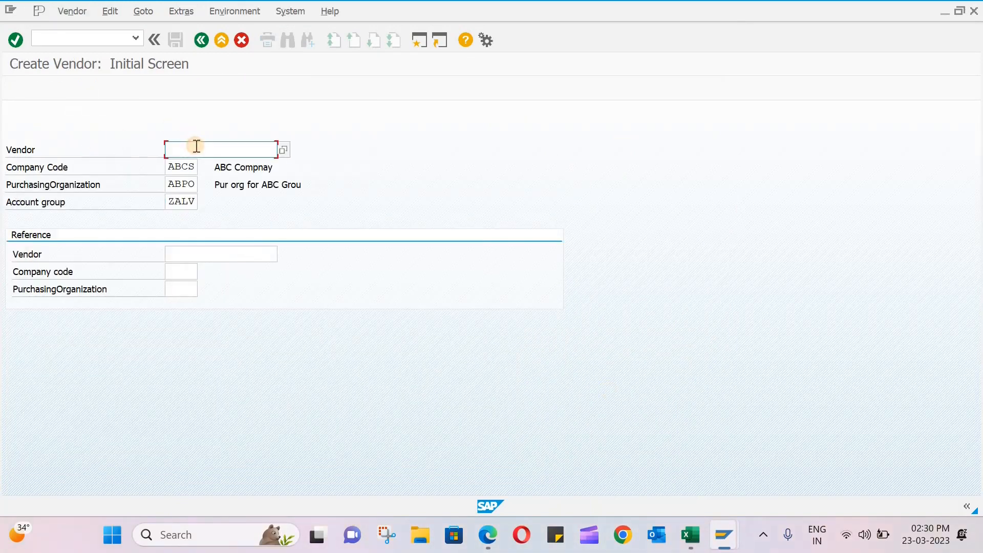
pyautogui.write('ven-101')
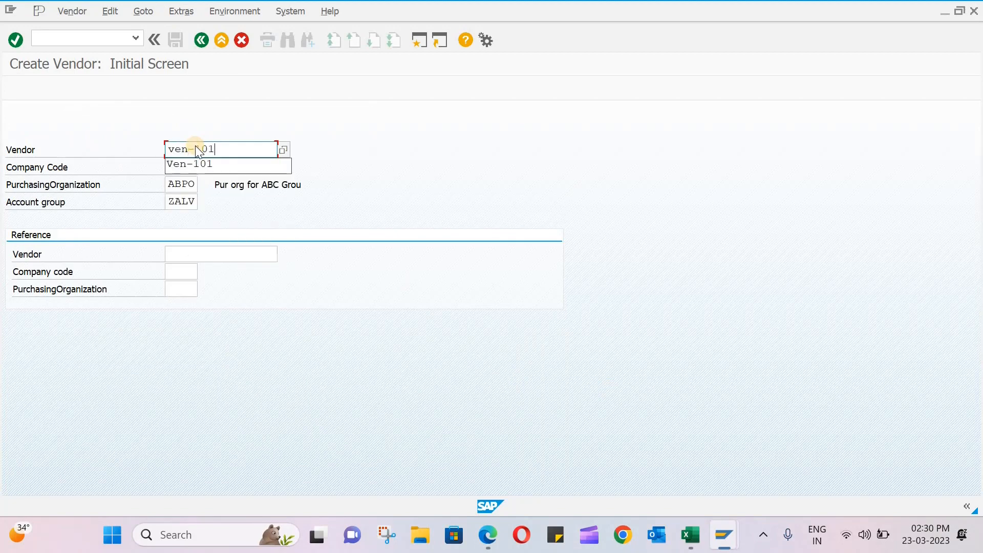
pyautogui.press('Return')
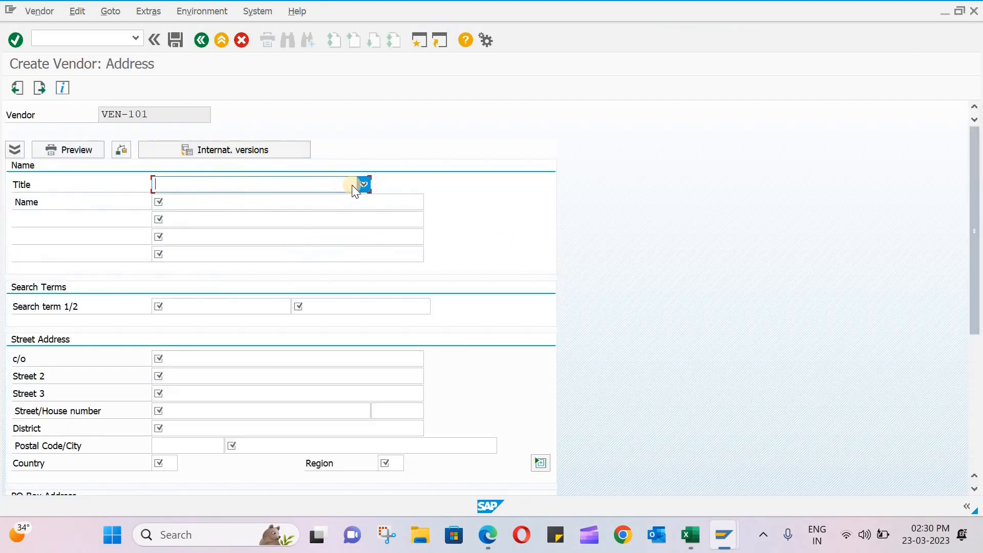
# - Set the vendor's title to Company and fill the four name lines with VK suppliers, VK, vk and vk
pyautogui.click(362, 183)
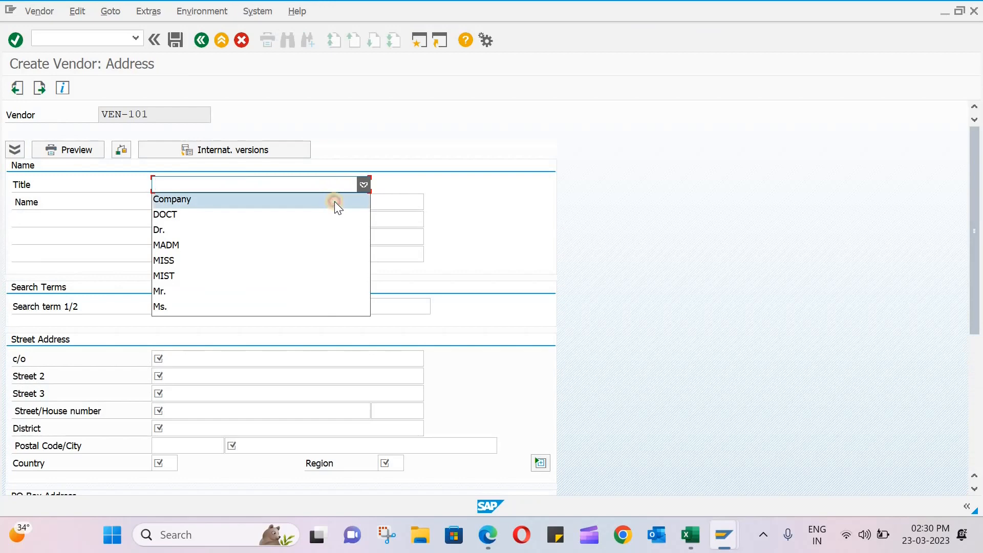
pyautogui.click(334, 201)
pyautogui.click(325, 200)
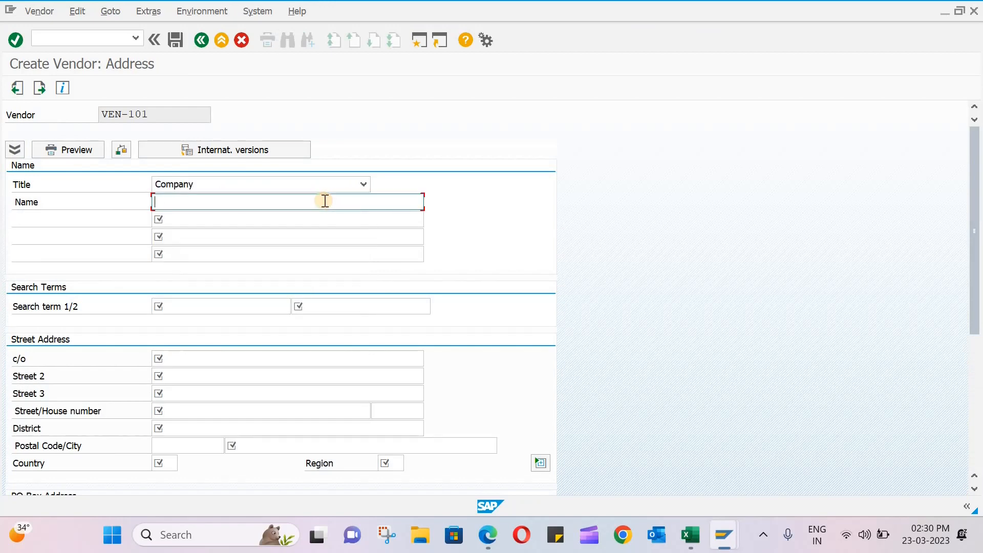
pyautogui.write('VK suppliers')
pyautogui.press('Tab')
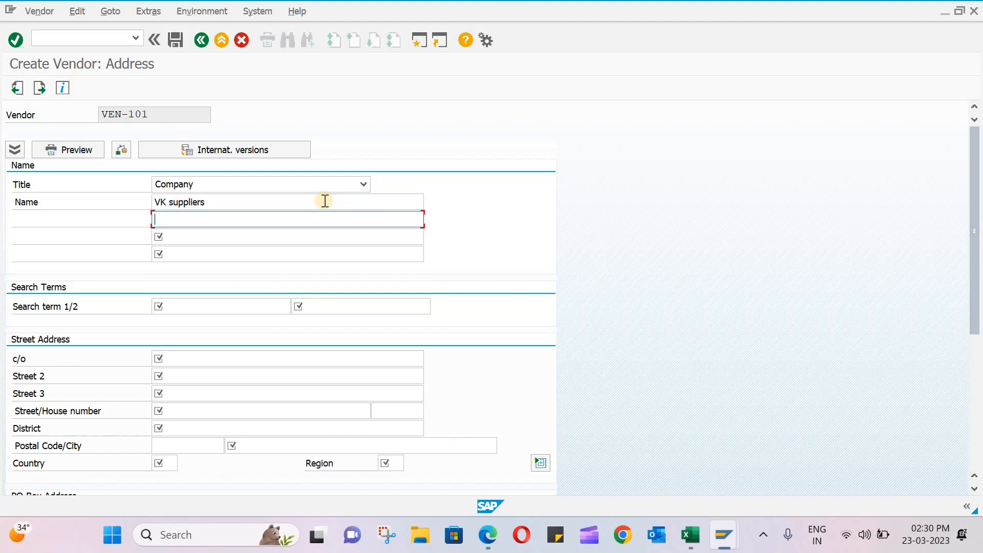
pyautogui.write('VK')
pyautogui.press('Tab')
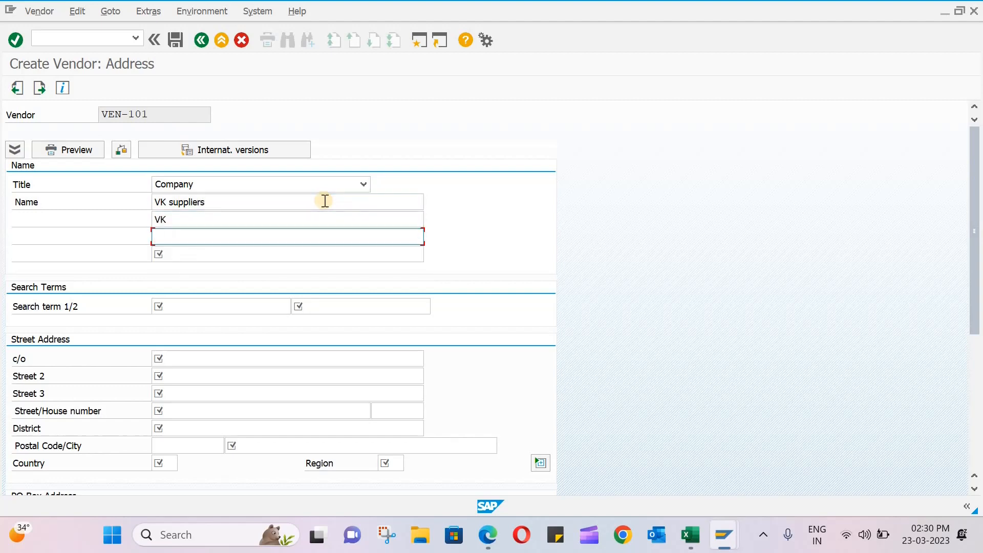
pyautogui.write('vk')
pyautogui.press('Tab')
pyautogui.write('vk')
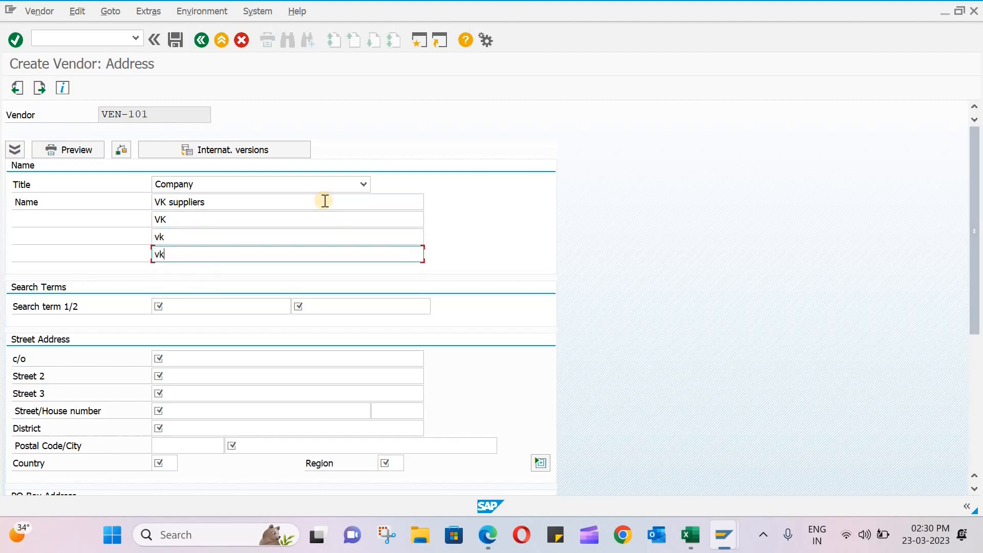
# - Enter vk as both search term 1 and search term 2
pyautogui.press('Tab')
pyautogui.write('vk')
pyautogui.press('Tab')
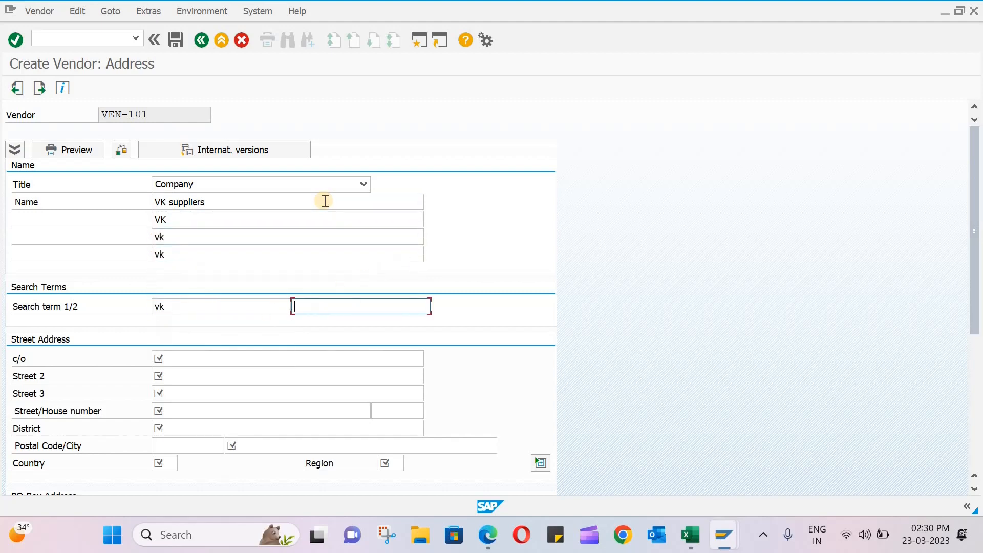
pyautogui.write('vk')
pyautogui.press('Tab')
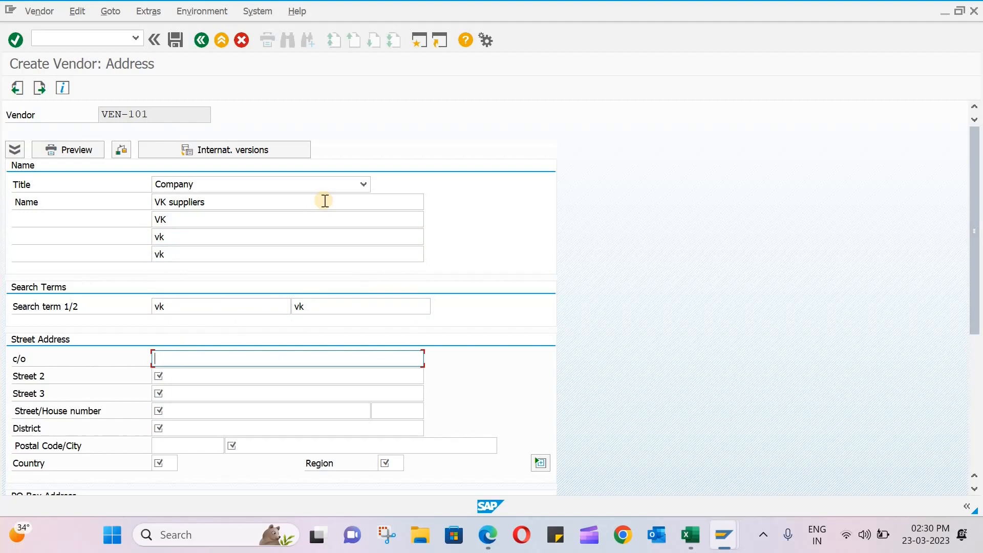
# - Fill in the vendor's c/o, Street 2, Street 3, street and district in the street address, leaving the house number empty
pyautogui.write('vk')
pyautogui.press('Tab')
pyautogui.write('mg road')
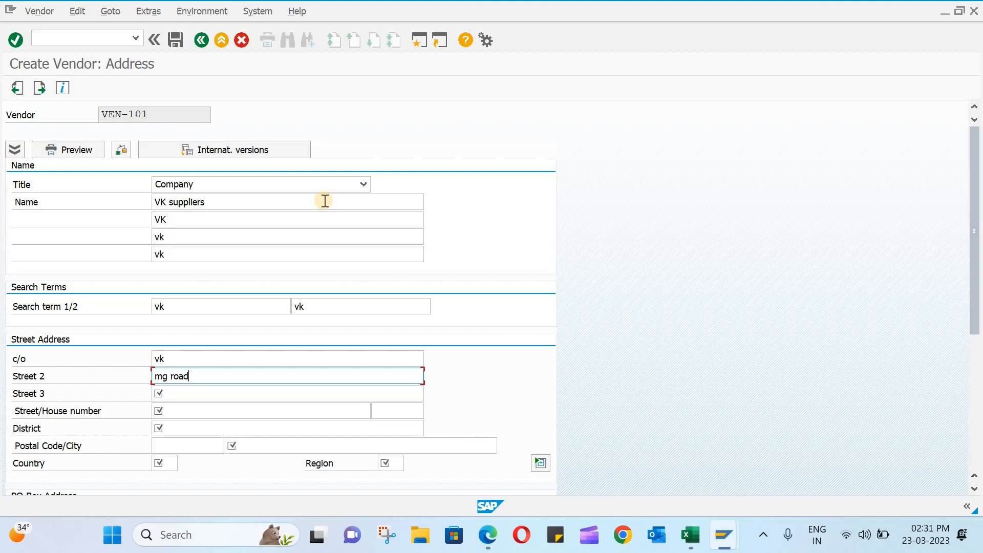
pyautogui.press('Tab')
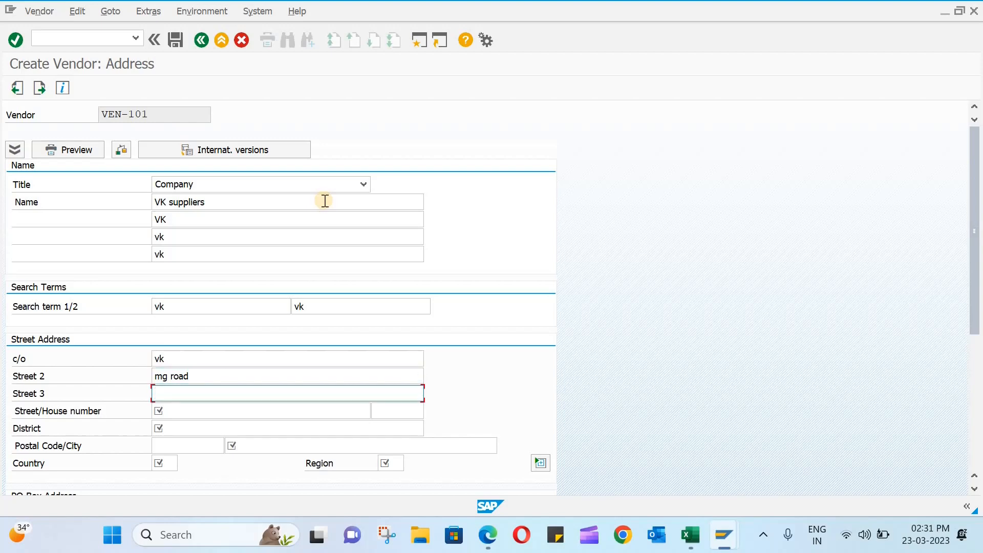
pyautogui.write('123')
pyautogui.press('Tab')
pyautogui.write('90')
pyautogui.press('Tab')
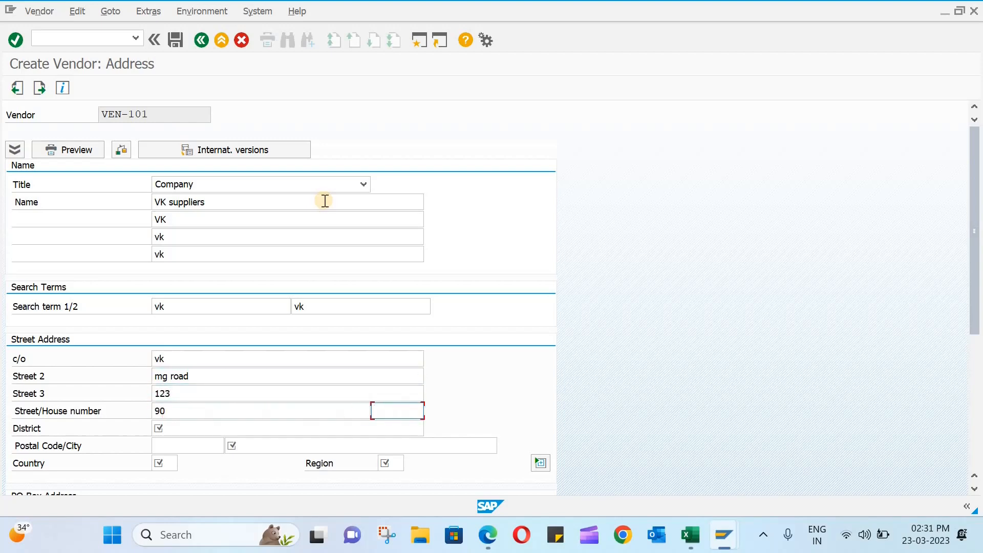
pyautogui.press('Tab')
pyautogui.write('ju')
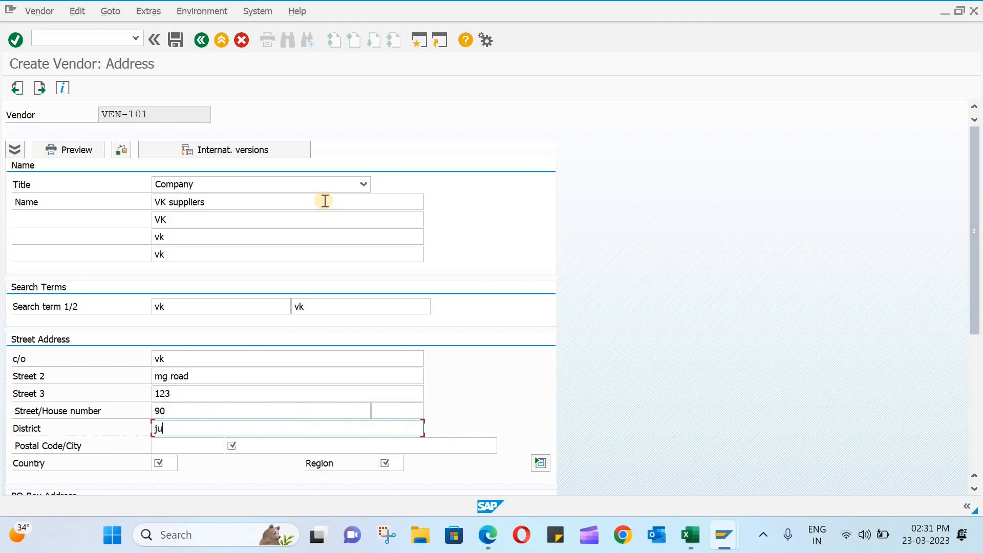
pyautogui.write('h')
pyautogui.press('Tab')
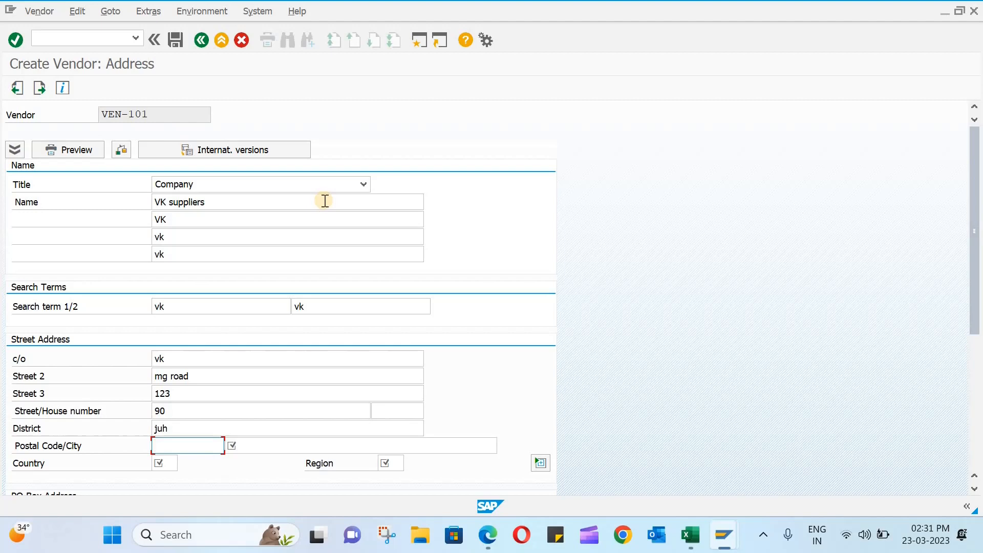
# - Complete the street address with the vendor's postal code and city, country in and region 13
pyautogui.write('123456')
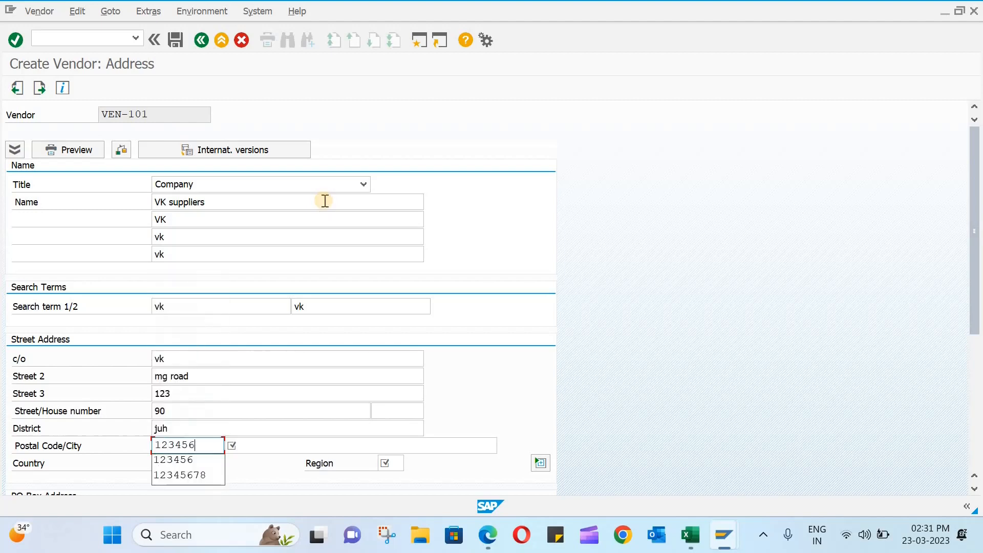
pyautogui.press('Tab')
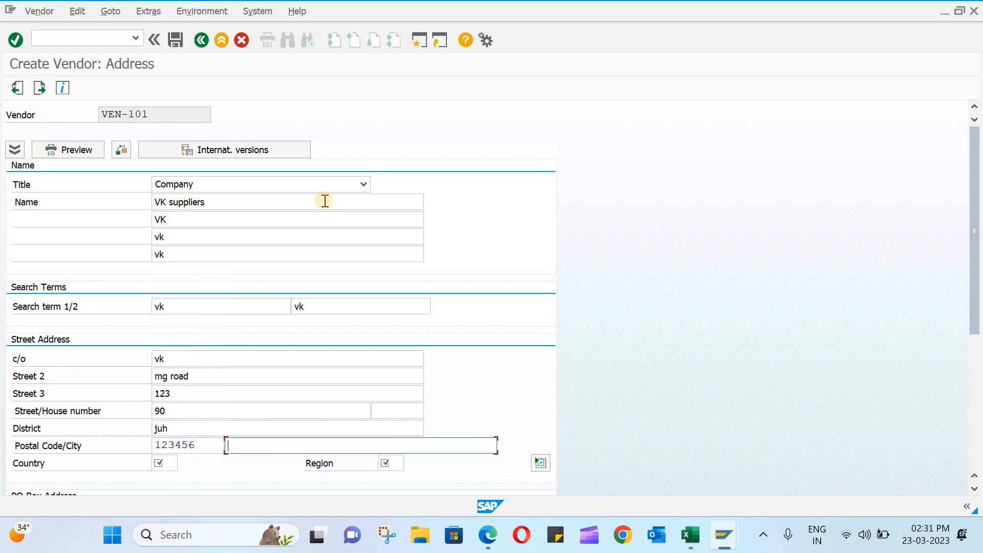
pyautogui.write('Pune')
pyautogui.press('Tab')
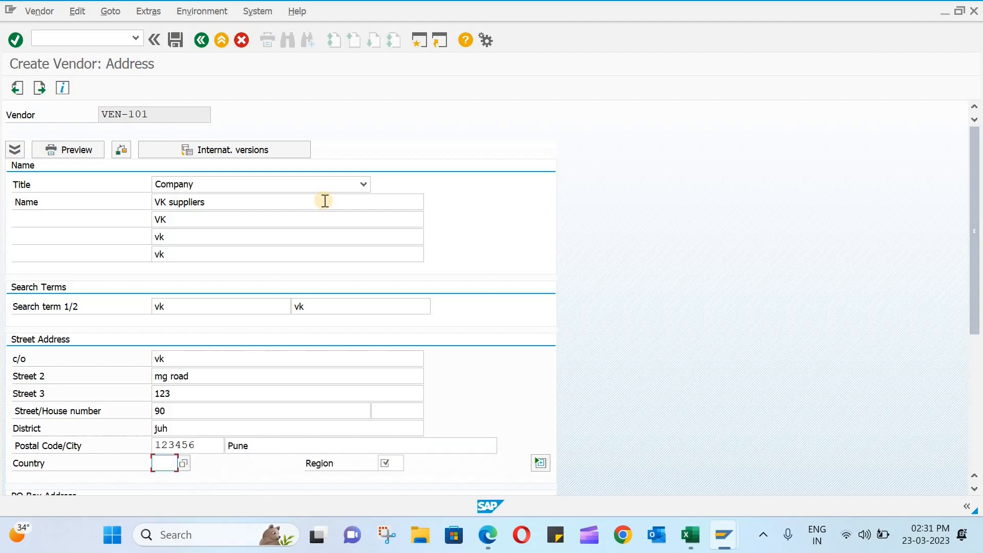
pyautogui.write('in')
pyautogui.press('Tab')
pyautogui.write('13')
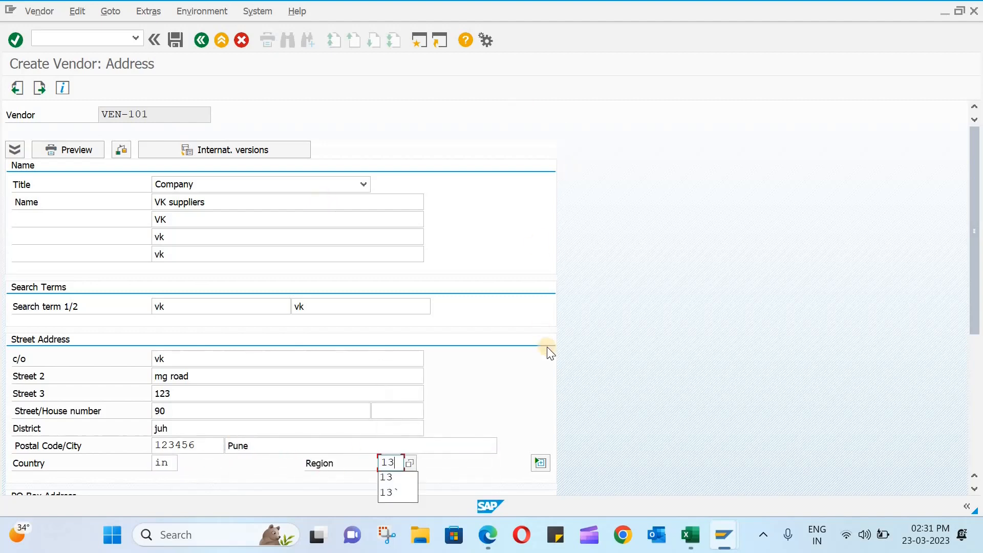
pyautogui.press('Escape')
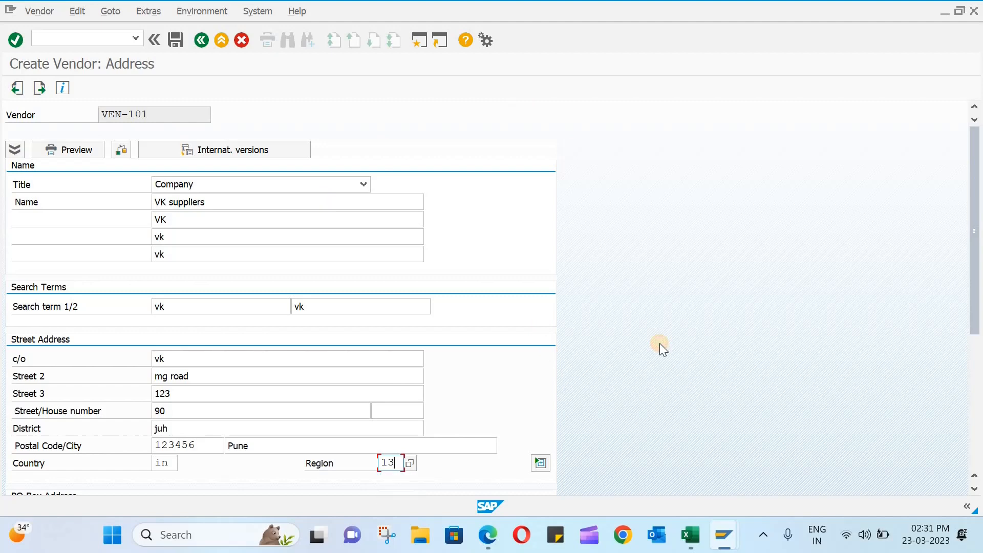
# - Fill in the PO box number, its postal code and the other city in the PO Box Address section
pyautogui.scroll(-3, 660, 349)
pyautogui.scroll(-5, 659, 346)
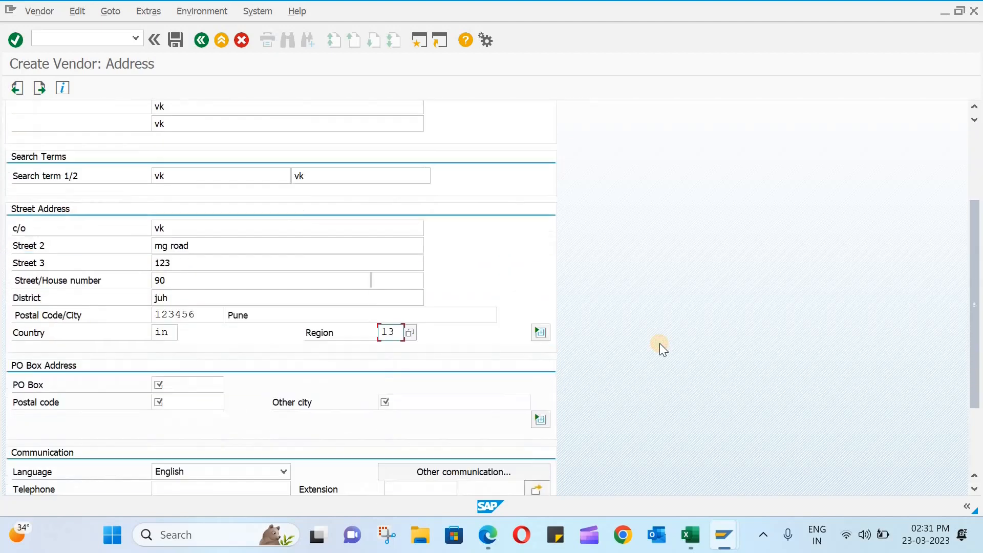
pyautogui.click(182, 377)
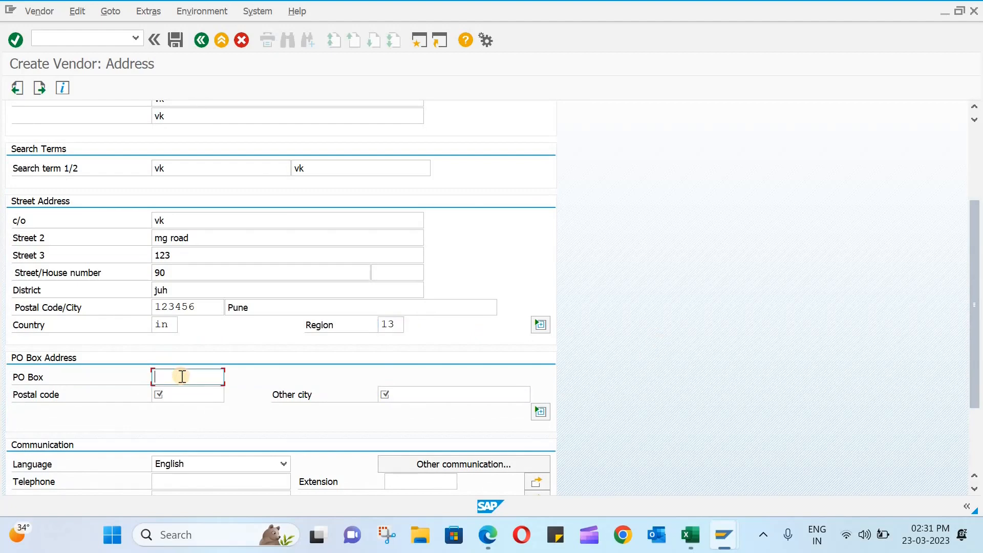
pyautogui.write('123456')
pyautogui.press('Tab')
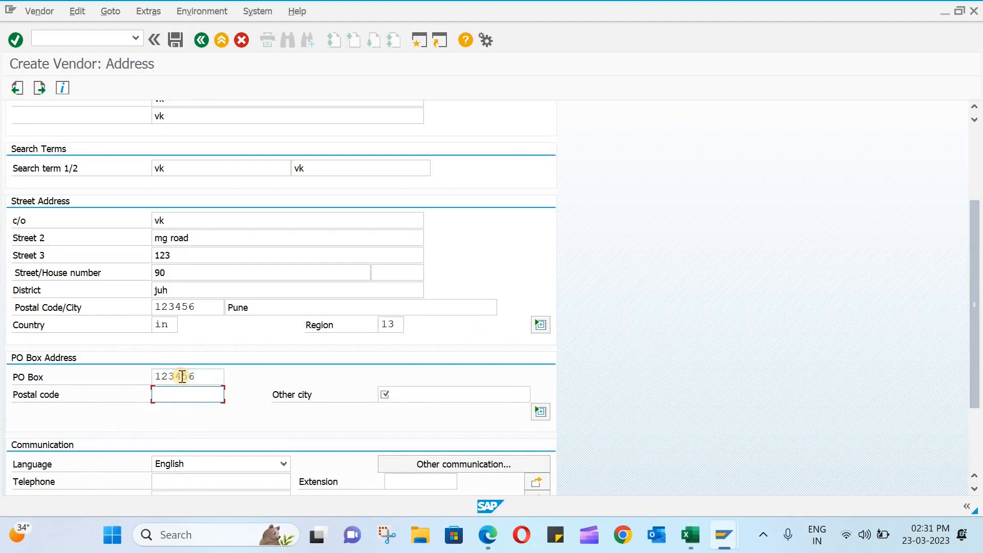
pyautogui.write('123456')
pyautogui.press('Tab')
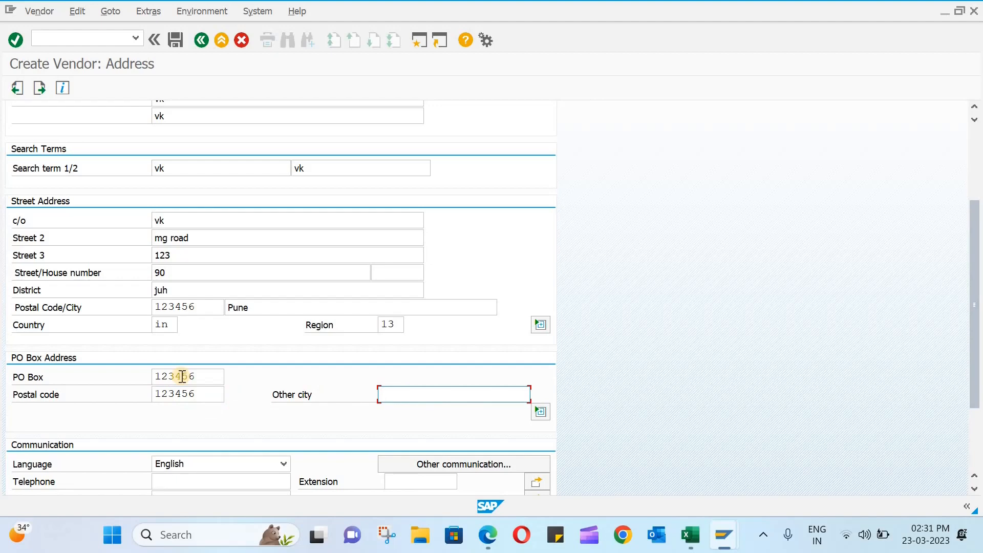
pyautogui.write('mumbai')
pyautogui.scroll(-3, 803, 314)
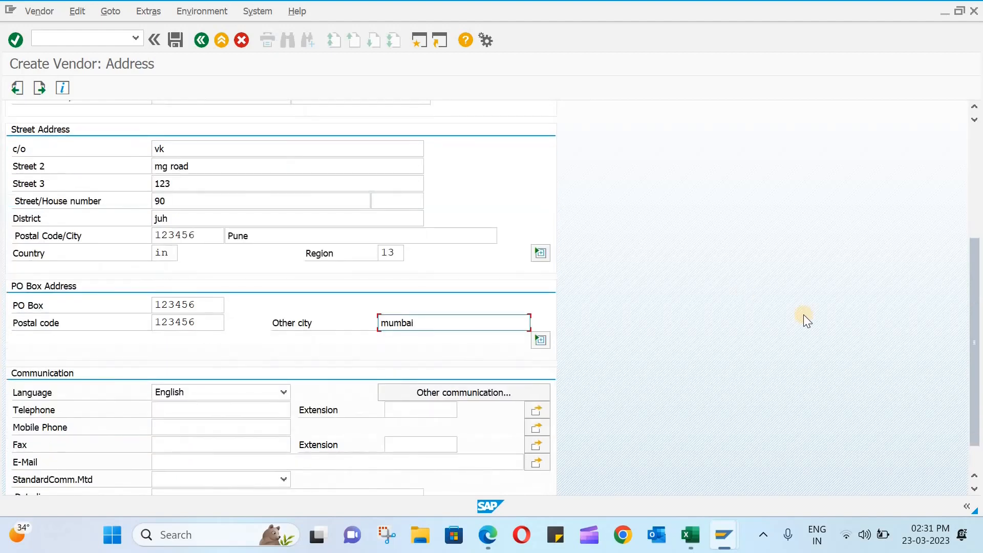
# - Continue past the address, control, payment transactions and contact persons screens to the accounting information, entering no further data
pyautogui.scroll(5, 803, 314)
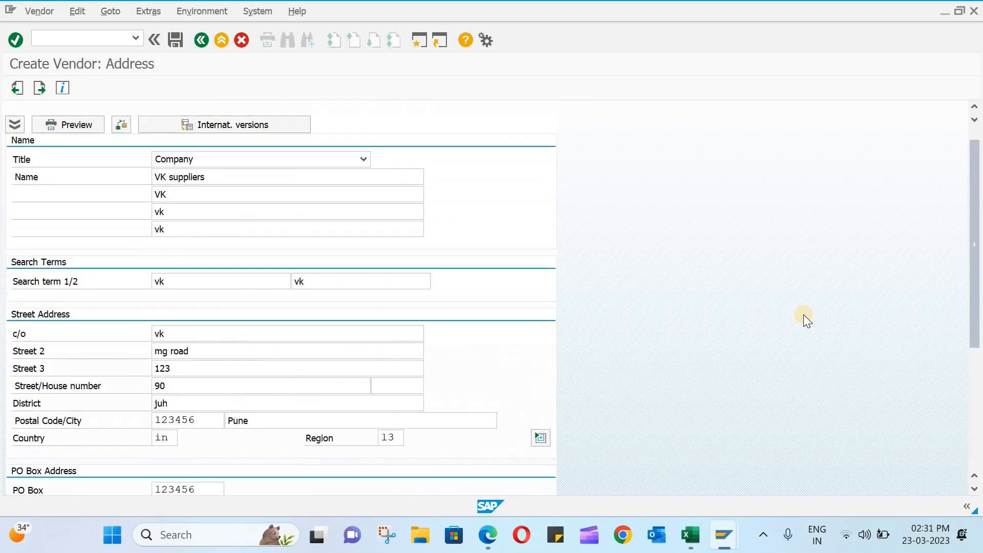
pyautogui.press('Return')
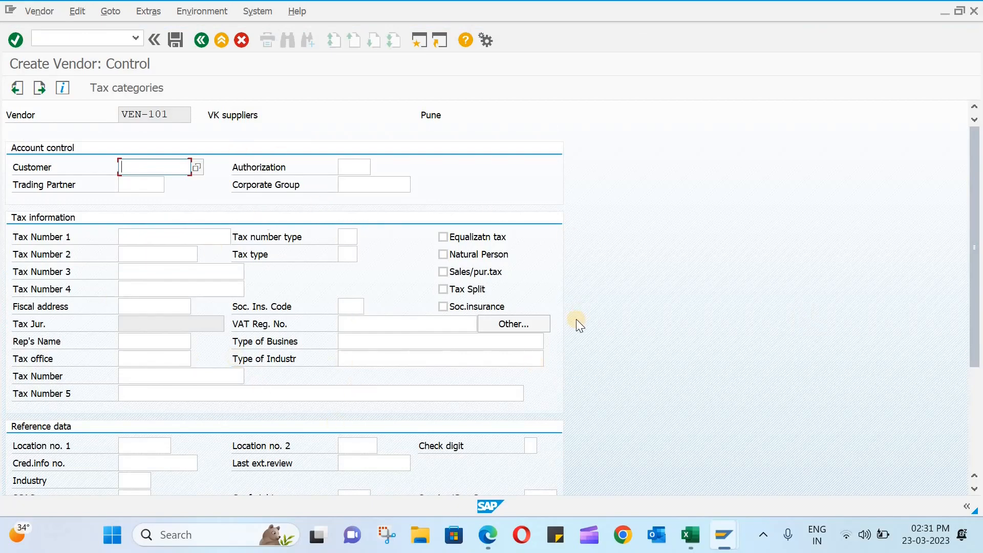
pyautogui.scroll(-2, 636, 259)
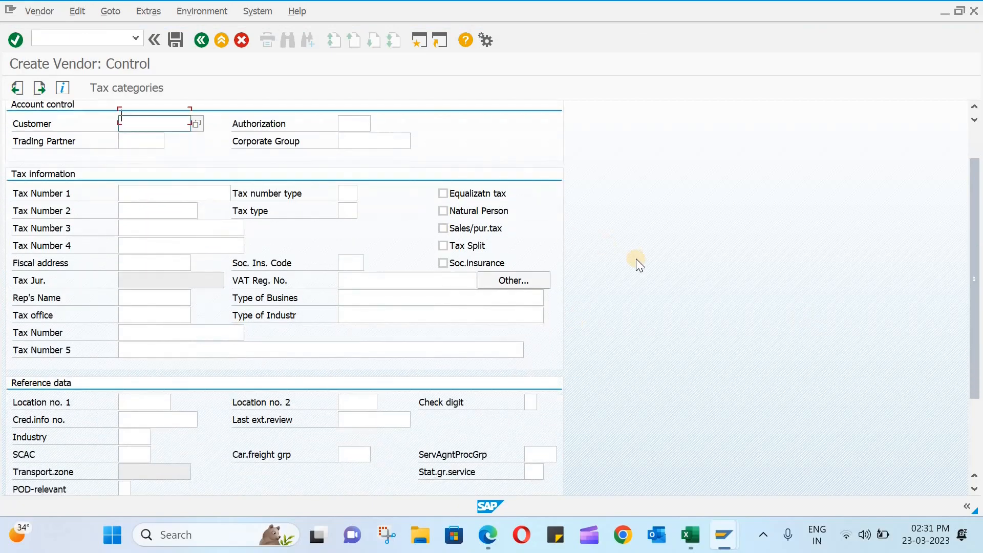
pyautogui.scroll(2, 636, 259)
pyautogui.press('Return')
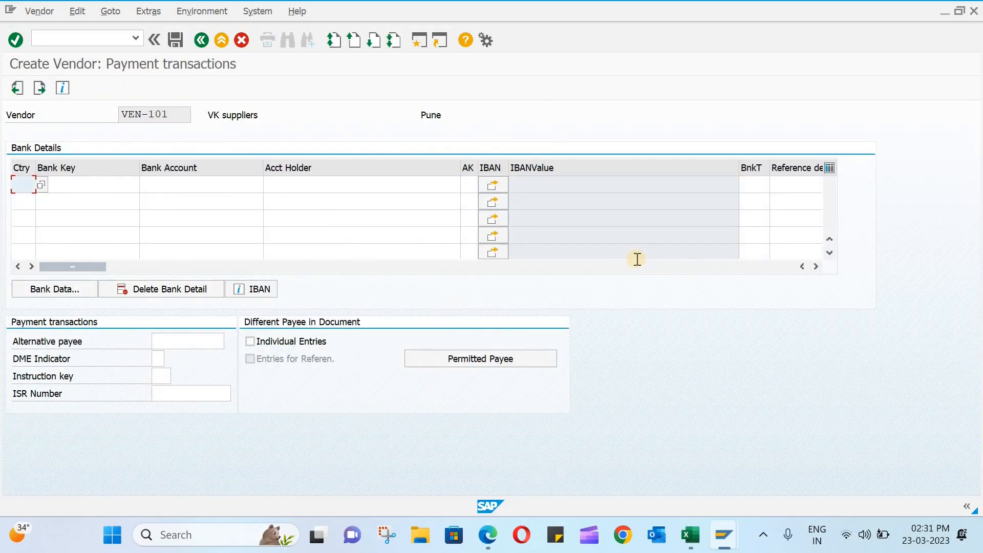
pyautogui.press('Return')
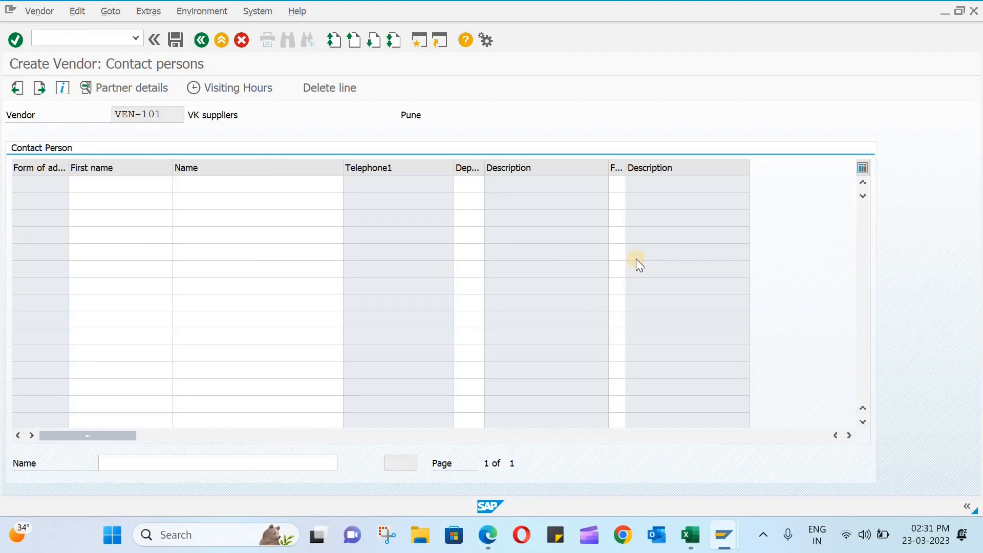
pyautogui.press('Return')
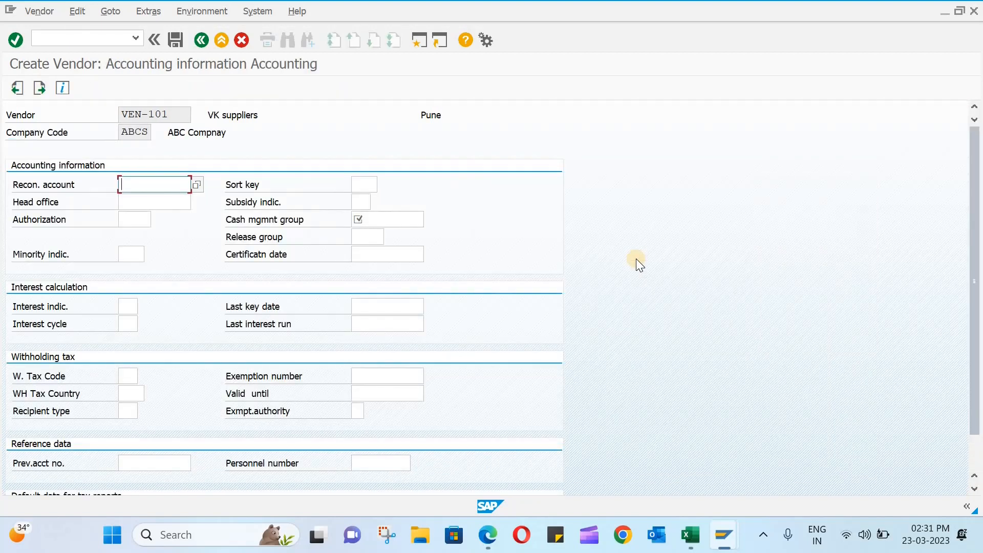
# - Set the reconciliation account to 160000, Trade Payables - domestic, from the list of possible accounts
pyautogui.click(198, 186)
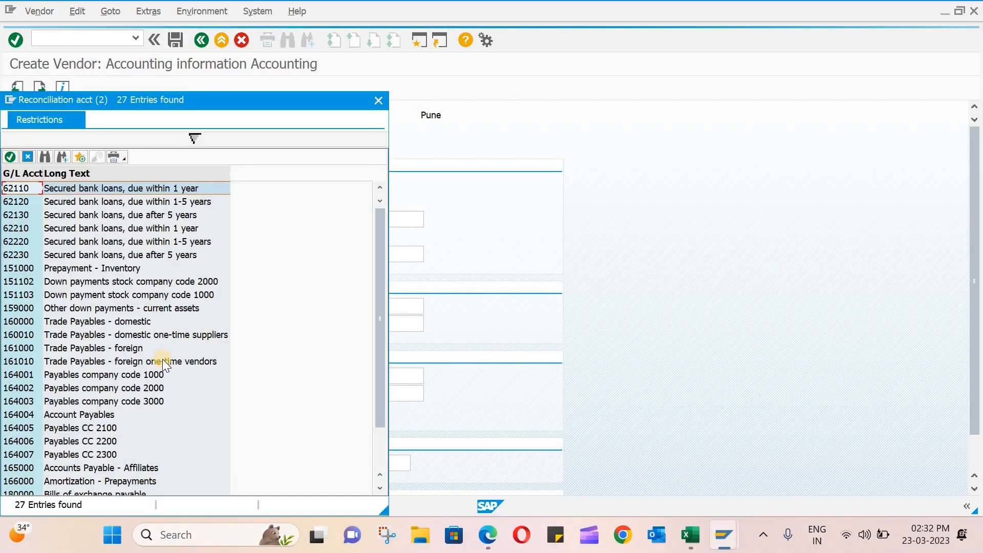
pyautogui.scroll(-2, 162, 361)
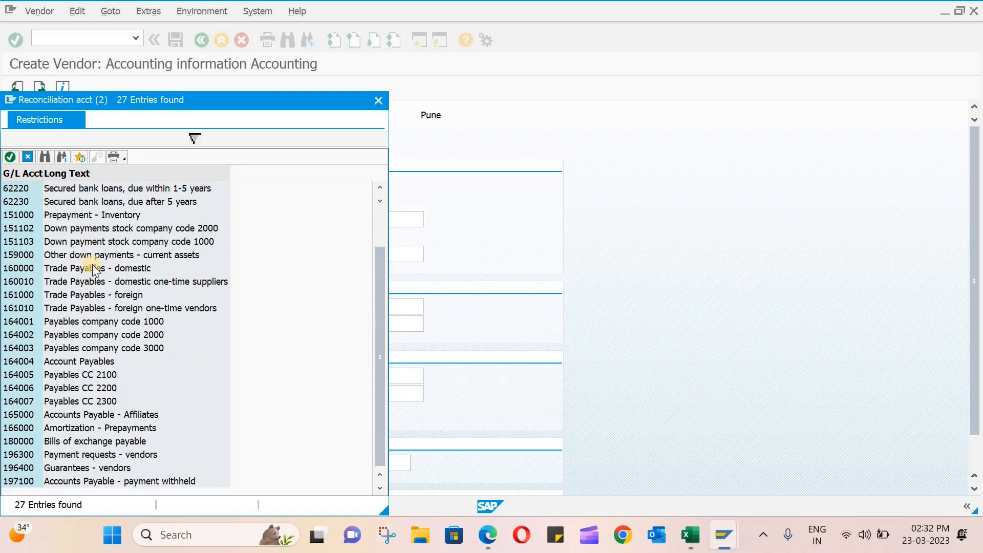
pyautogui.doubleClick(25, 269)
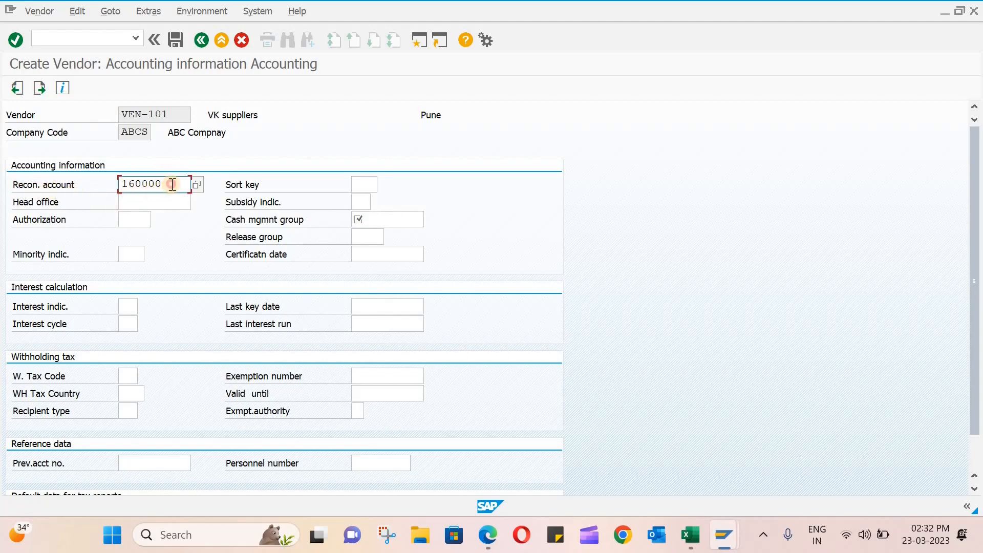
pyautogui.moveTo(173, 185); pyautogui.dragTo(102, 181)
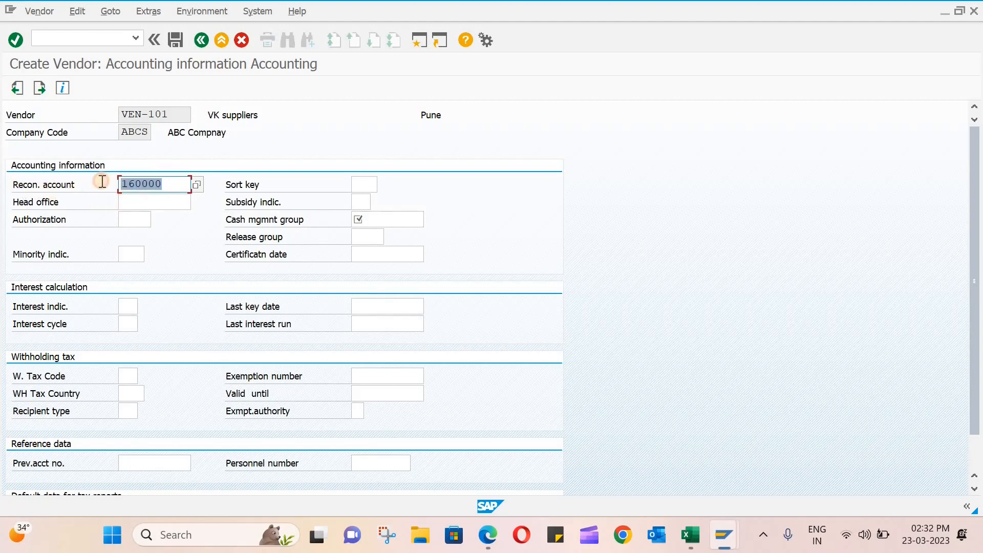
# - Set the cash management group to A1, Domestic payments (A/P), and continue to the accounting payment transactions
pyautogui.click(165, 183)
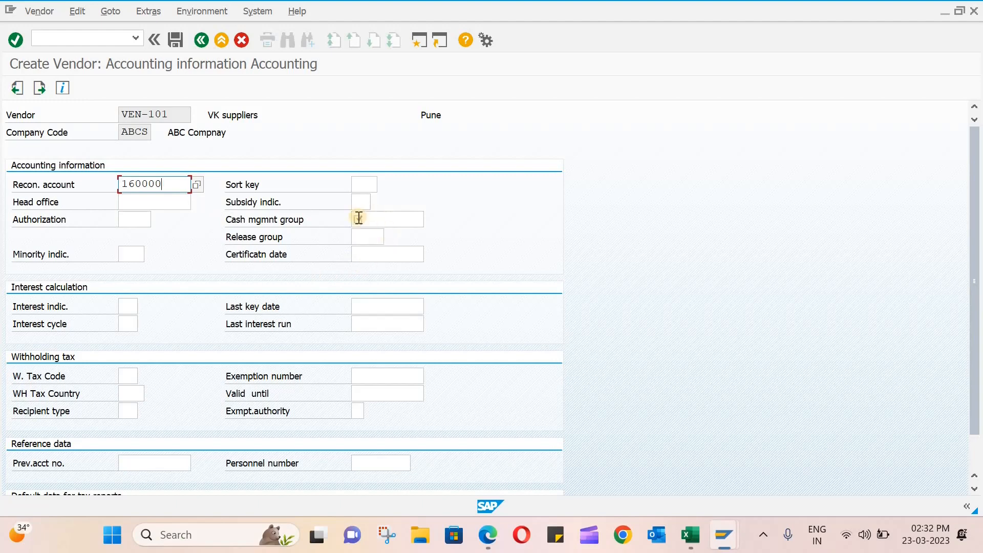
pyautogui.click(407, 220)
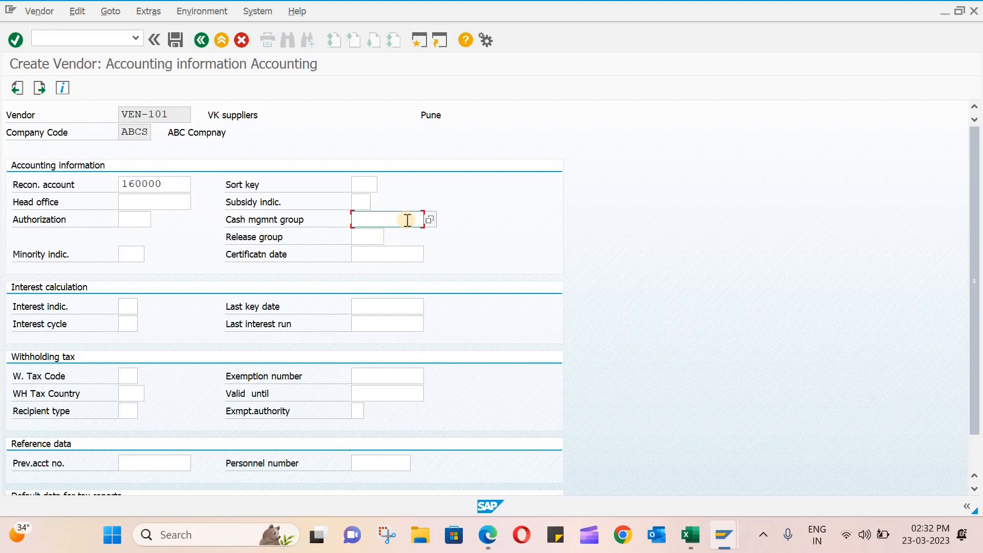
pyautogui.click(429, 219)
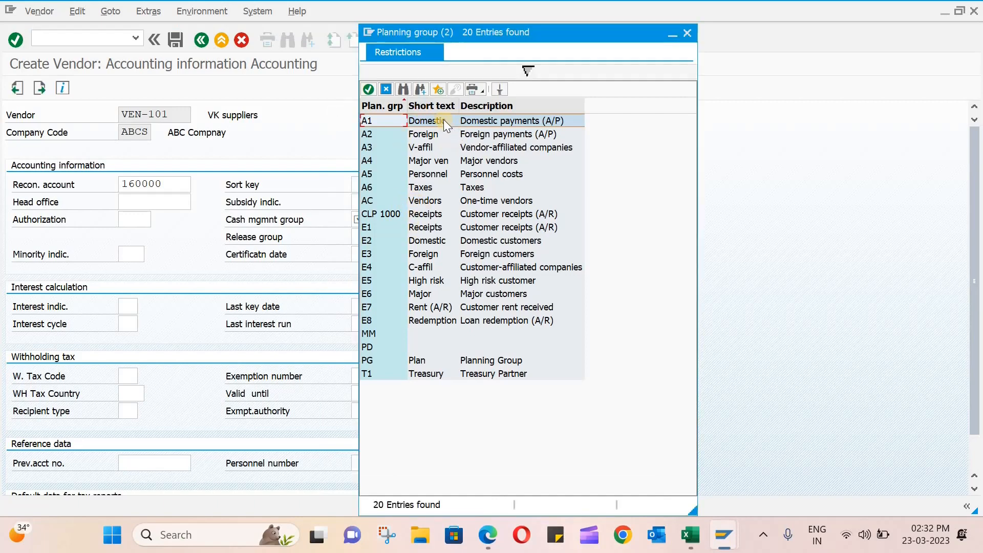
pyautogui.doubleClick(441, 117)
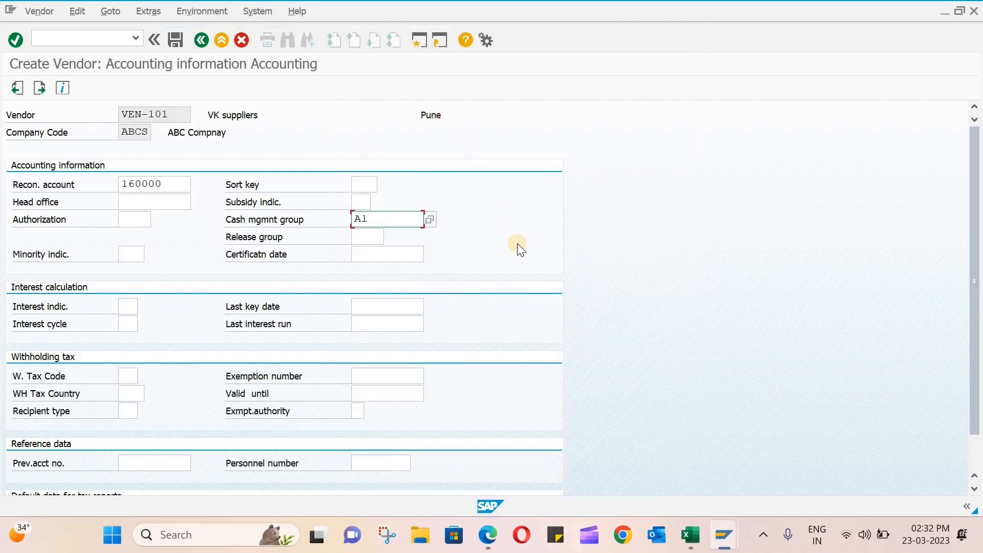
pyautogui.scroll(-2, 519, 250)
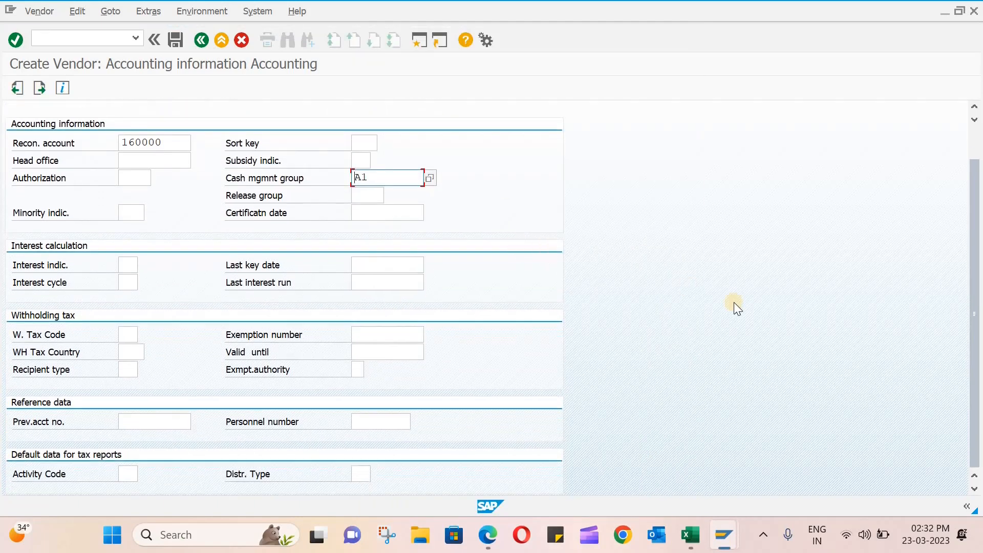
pyautogui.scroll(2, 733, 302)
pyautogui.press('Return')
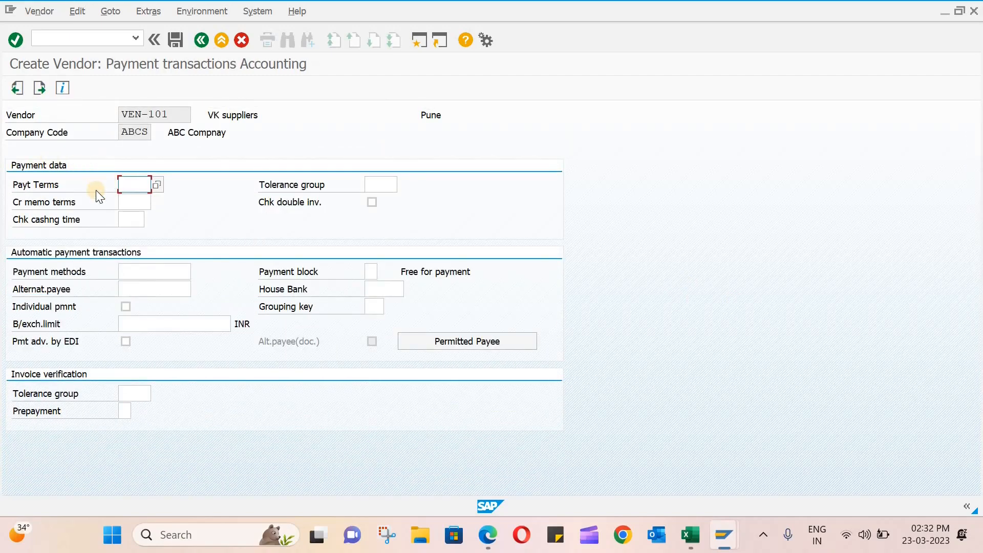
# - Choose payment terms 0002, enable the double invoice check, and continue past the correspondence data to the purchasing data
pyautogui.click(153, 183)
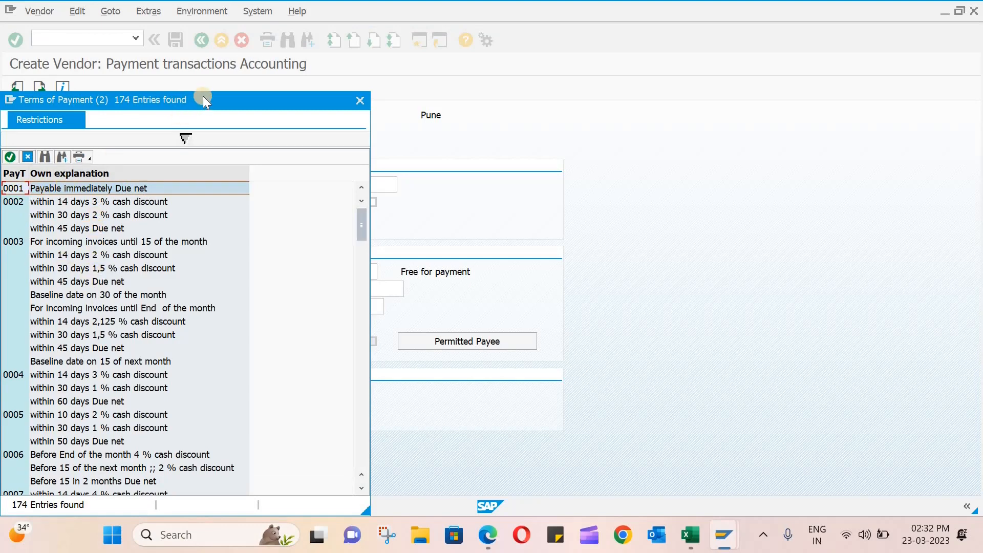
pyautogui.moveTo(203, 95); pyautogui.dragTo(416, 69)
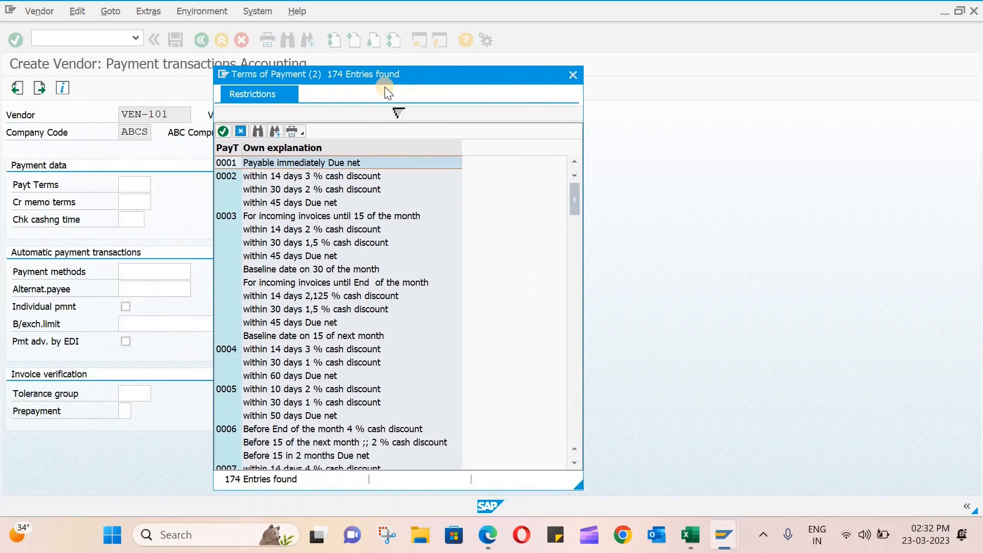
pyautogui.doubleClick(306, 174)
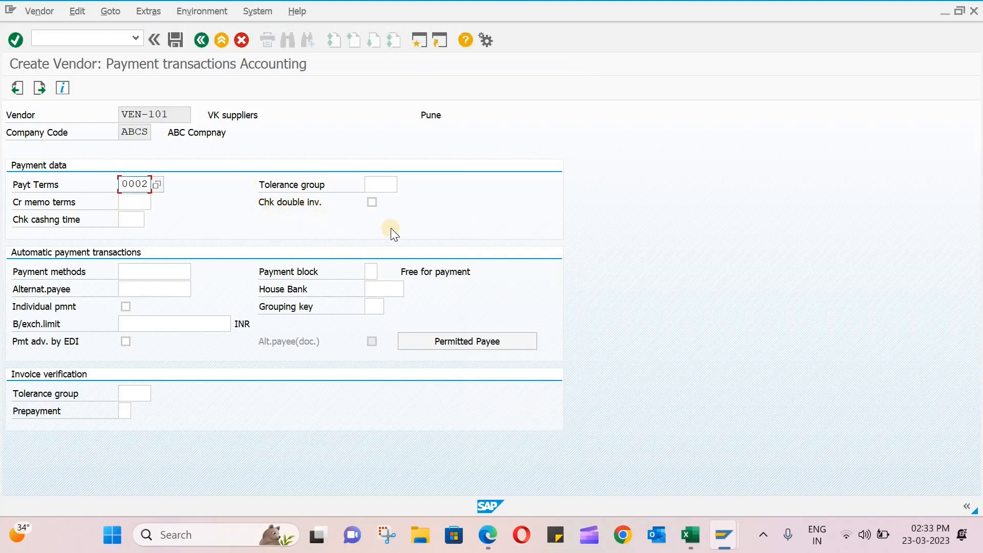
pyautogui.click(372, 201)
pyautogui.press('Return')
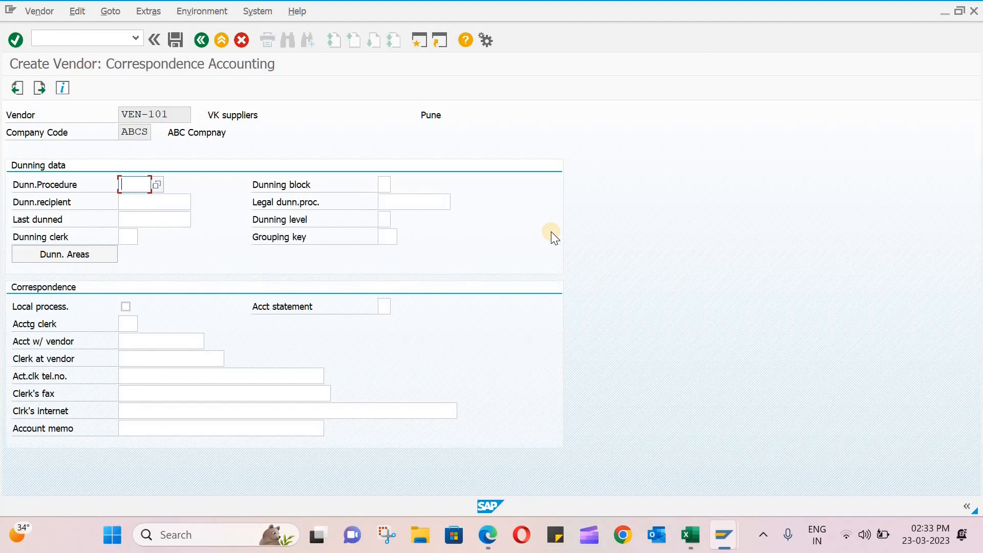
pyautogui.press('Return')
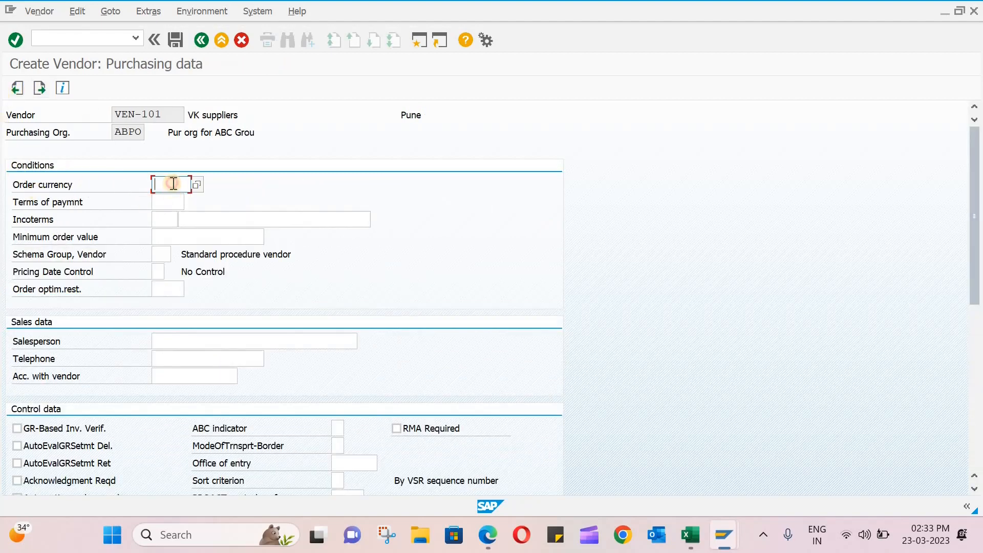
# - Set the order currency to INR and the purchasing terms of payment to 0002
pyautogui.write('inr')
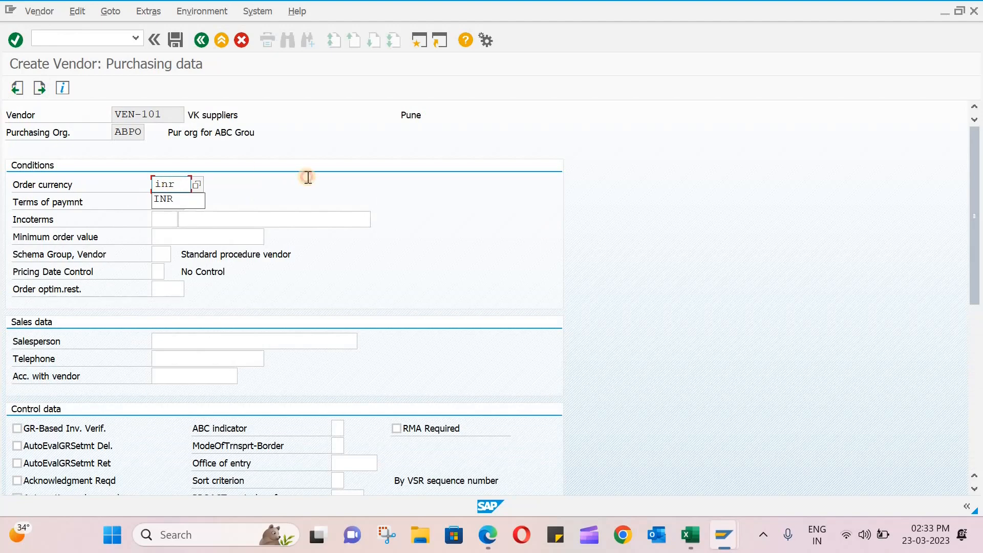
pyautogui.press('Tab')
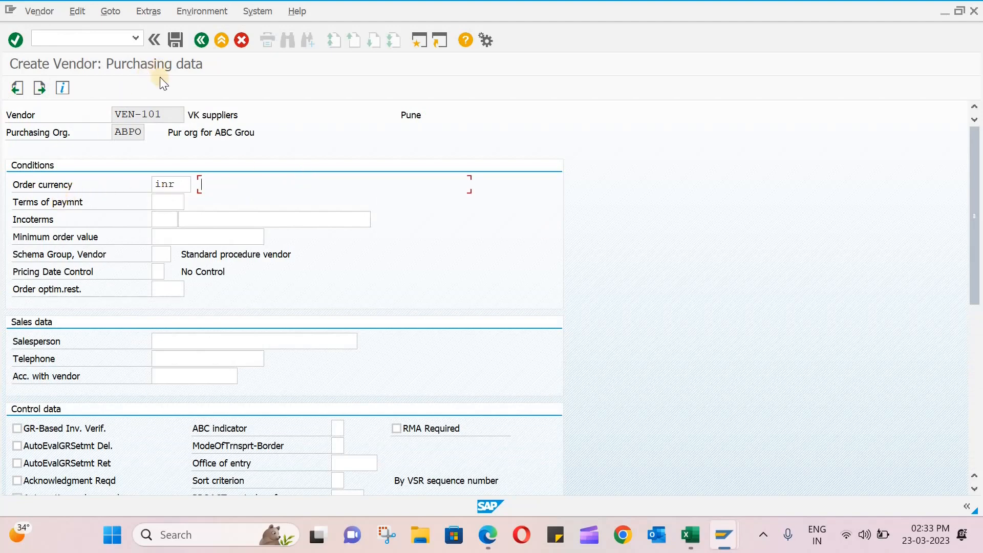
pyautogui.click(159, 202)
pyautogui.click(190, 202)
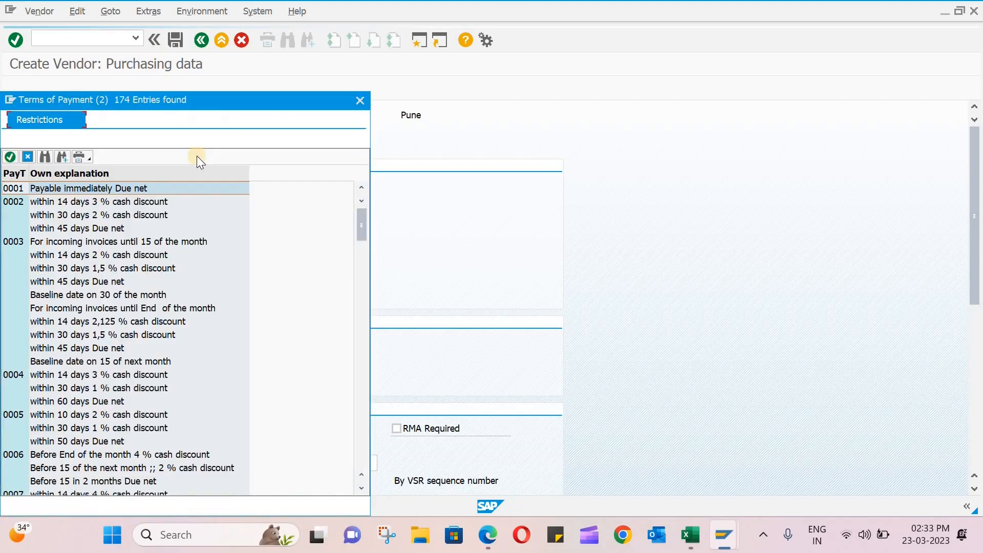
pyautogui.doubleClick(104, 201)
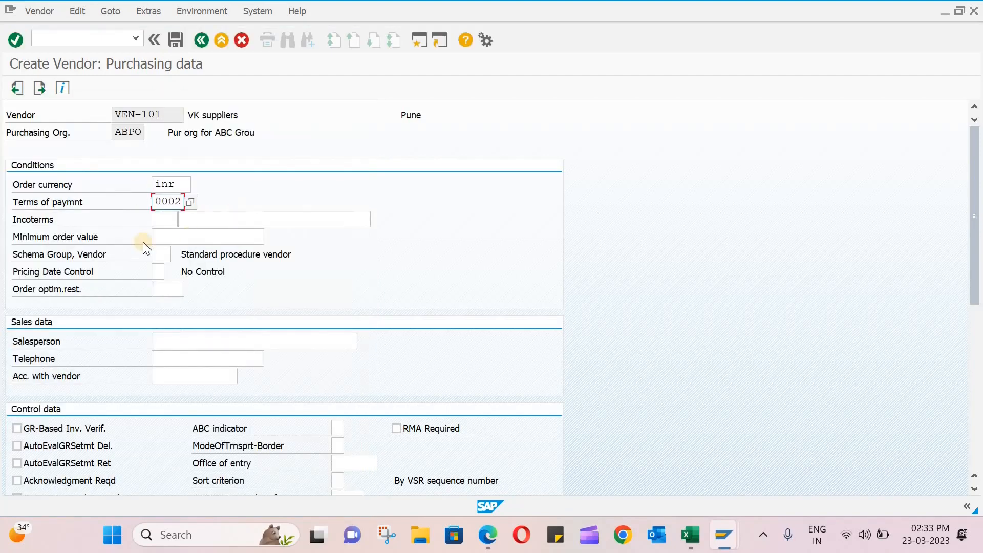
# - Set the Incoterms to CIF, Costs, insurance & freight, with CIF as the accompanying description
pyautogui.click(165, 219)
pyautogui.click(186, 217)
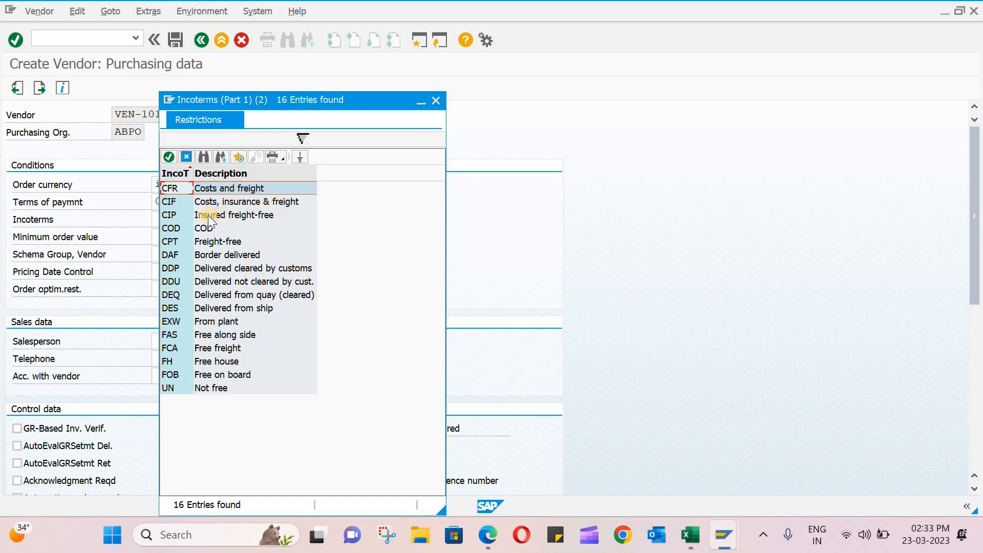
pyautogui.doubleClick(252, 201)
pyautogui.click(240, 218)
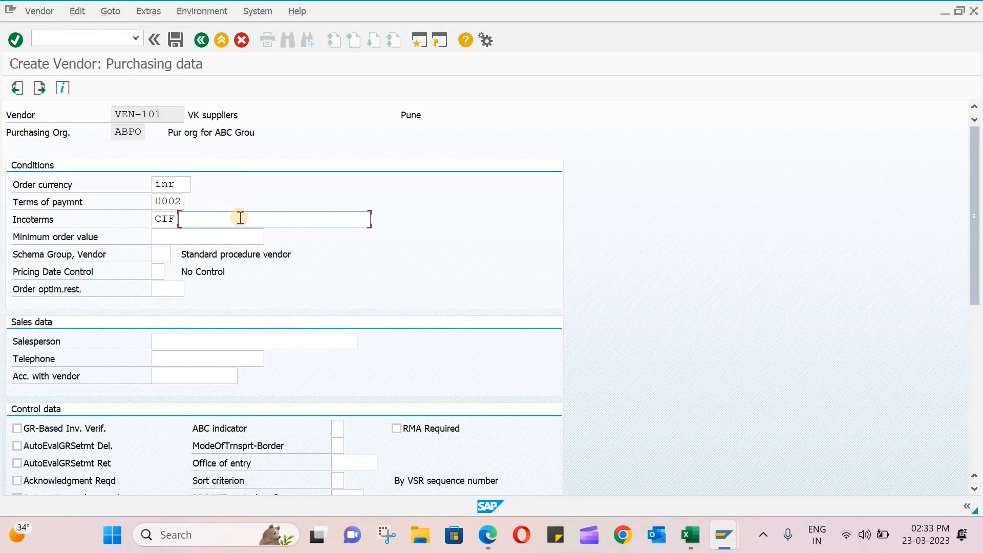
pyautogui.write('CIF')
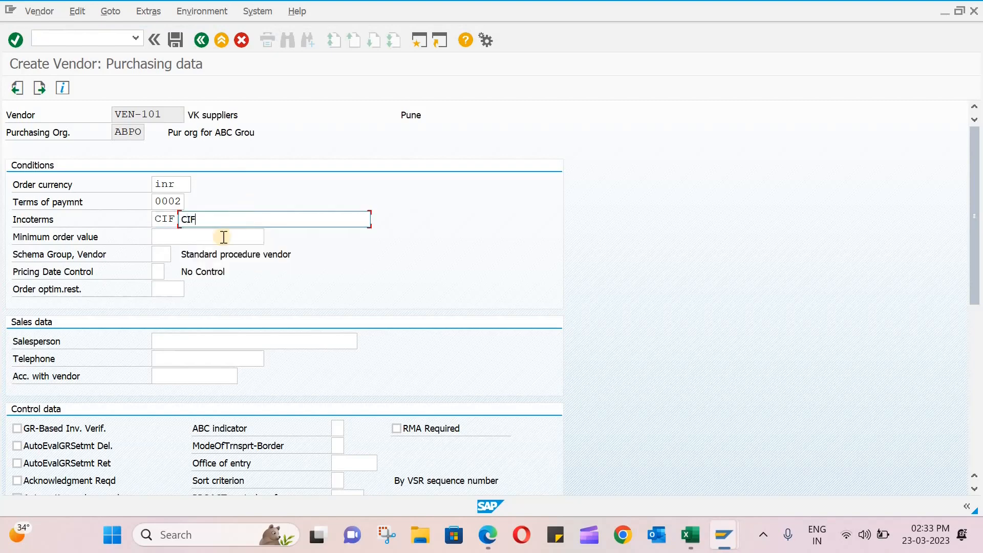
# - Enable GR-based invoice verification and the acknowledgment requirement in the control data, and continue to the partner functions
pyautogui.scroll(-3, 544, 208)
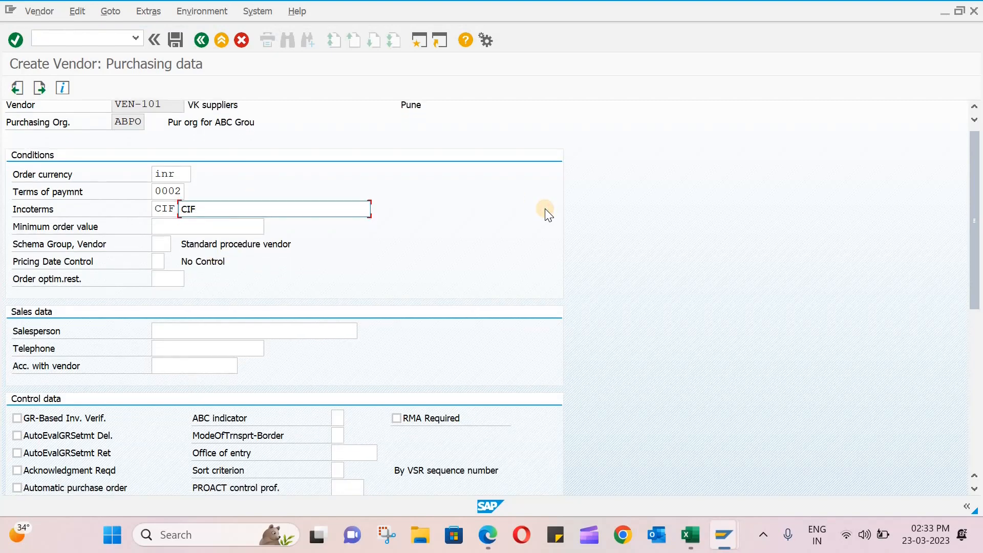
pyautogui.scroll(1, 544, 207)
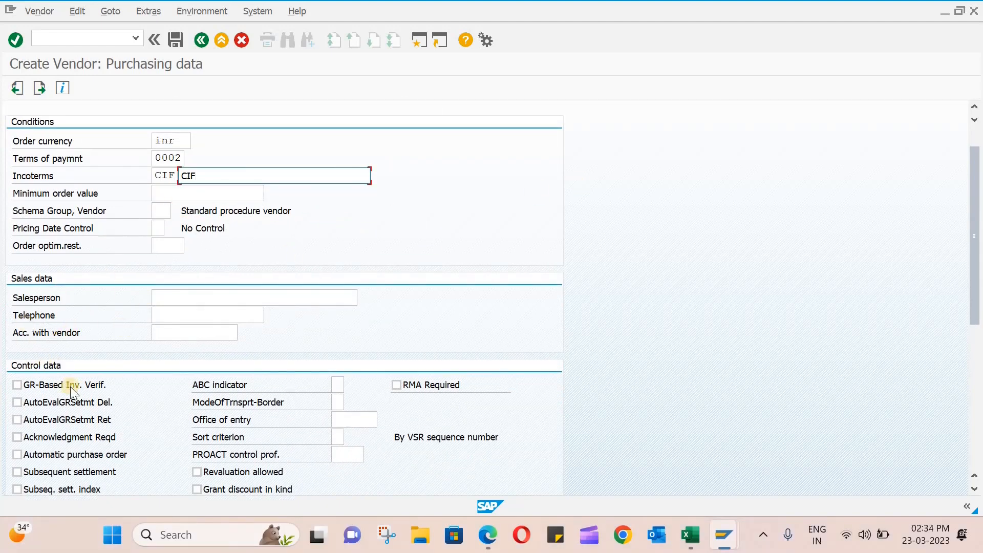
pyautogui.click(20, 386)
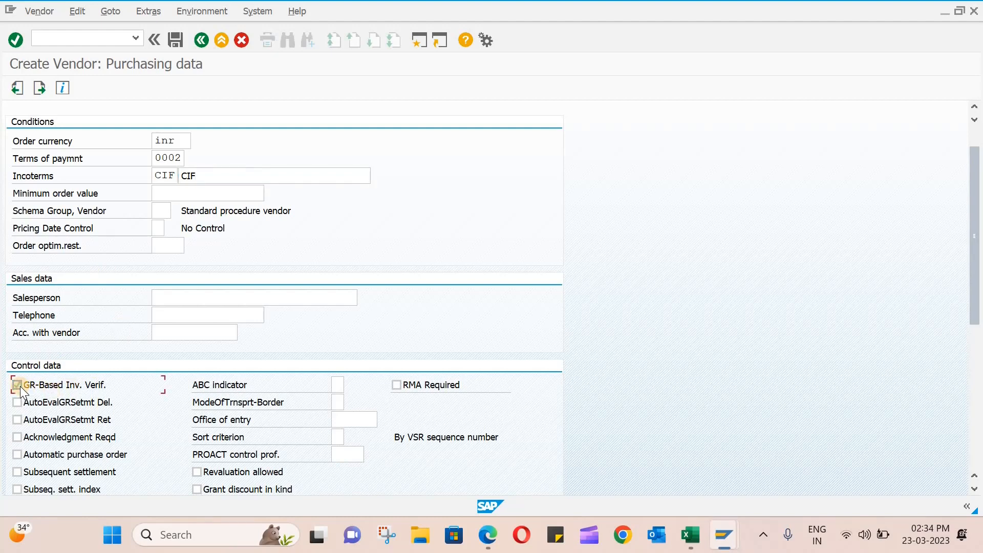
pyautogui.click(15, 438)
pyautogui.press('Return')
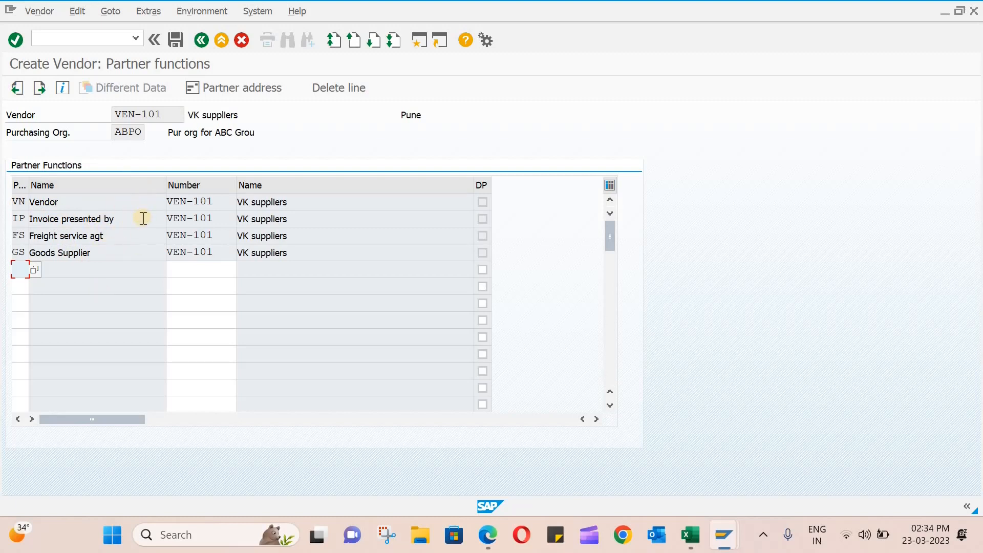
# - Save the vendor, accepting the general data change notice, and check the details of the creation message
pyautogui.press('Return')
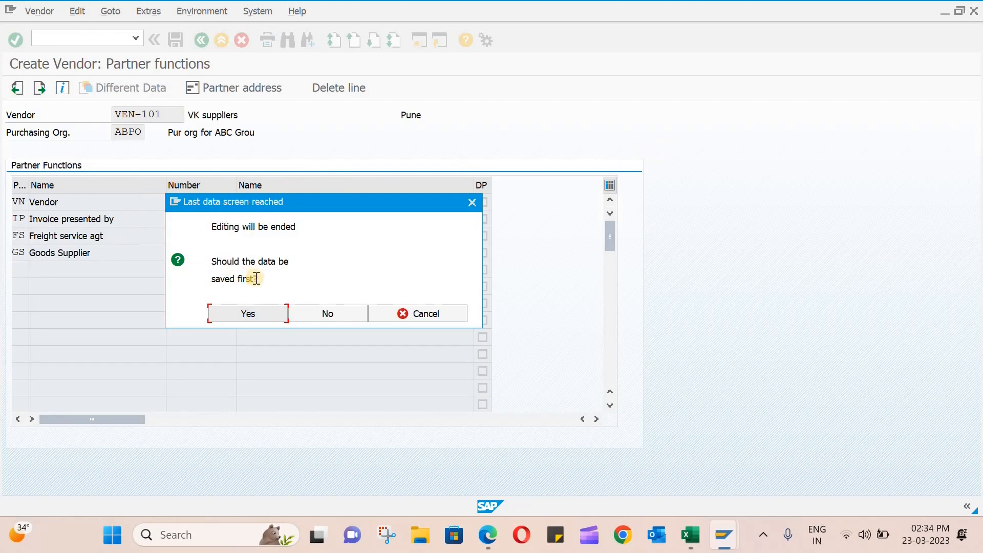
pyautogui.click(236, 317)
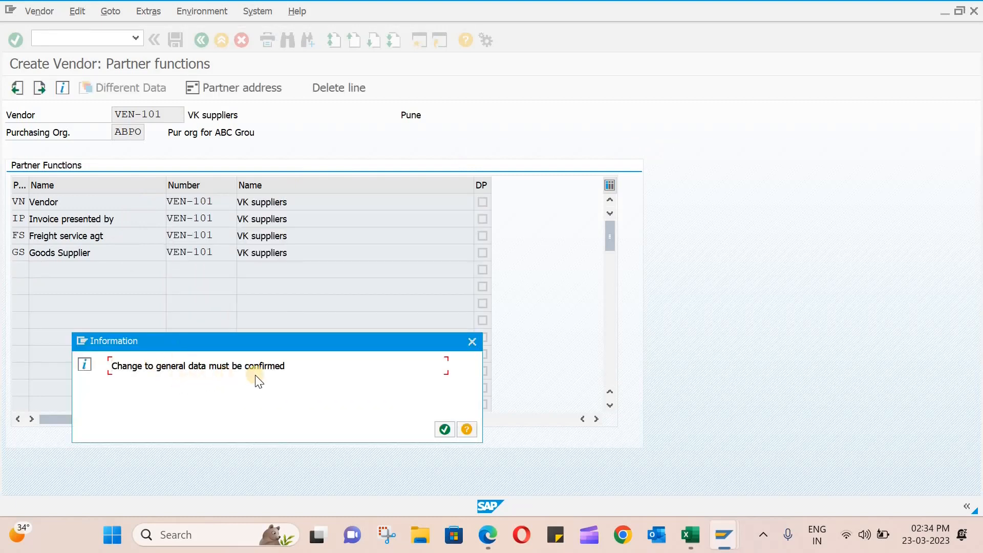
pyautogui.click(448, 431)
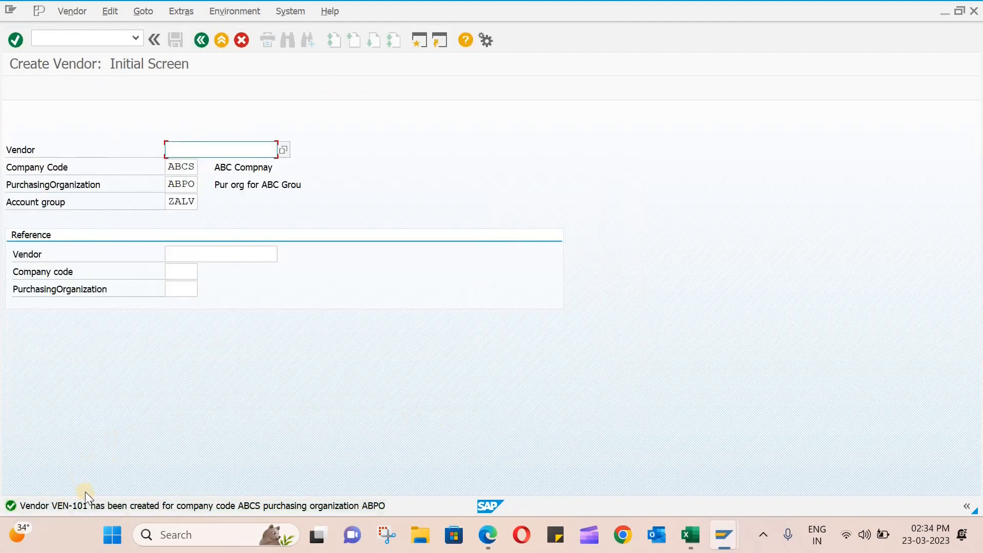
pyautogui.doubleClick(252, 503)
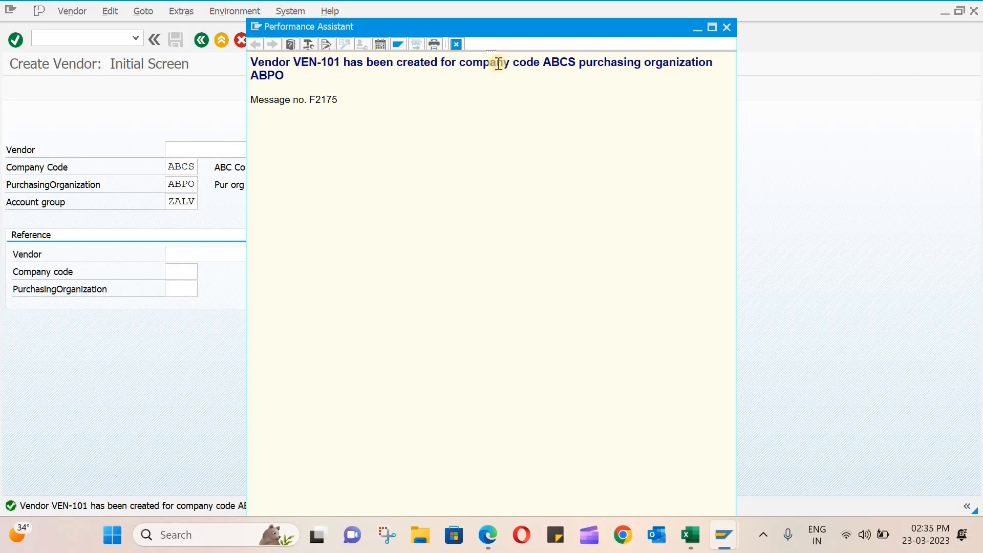
pyautogui.click(728, 27)
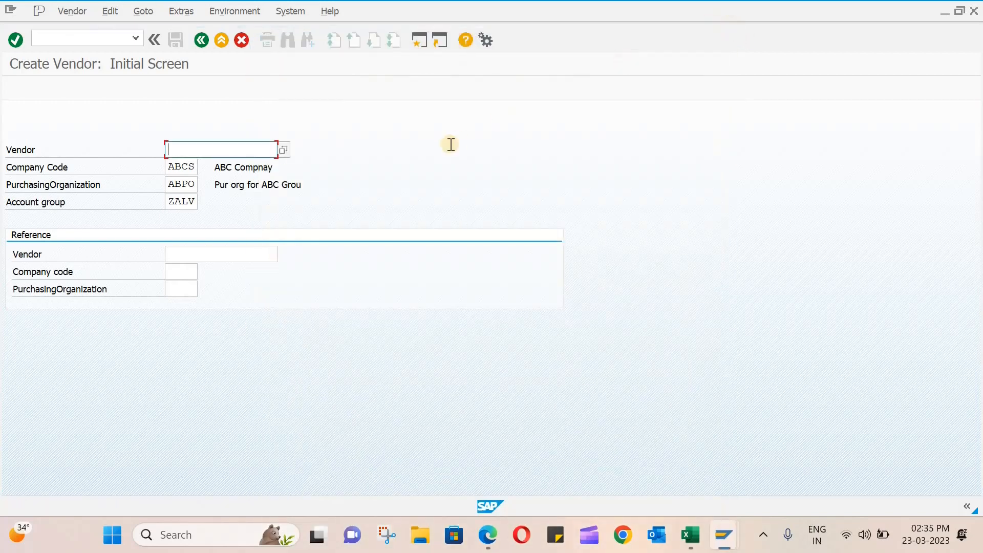
# - List the available vendor account groups and look up the foreign vendor account group in the ORG workbook in Excel
pyautogui.click(190, 203)
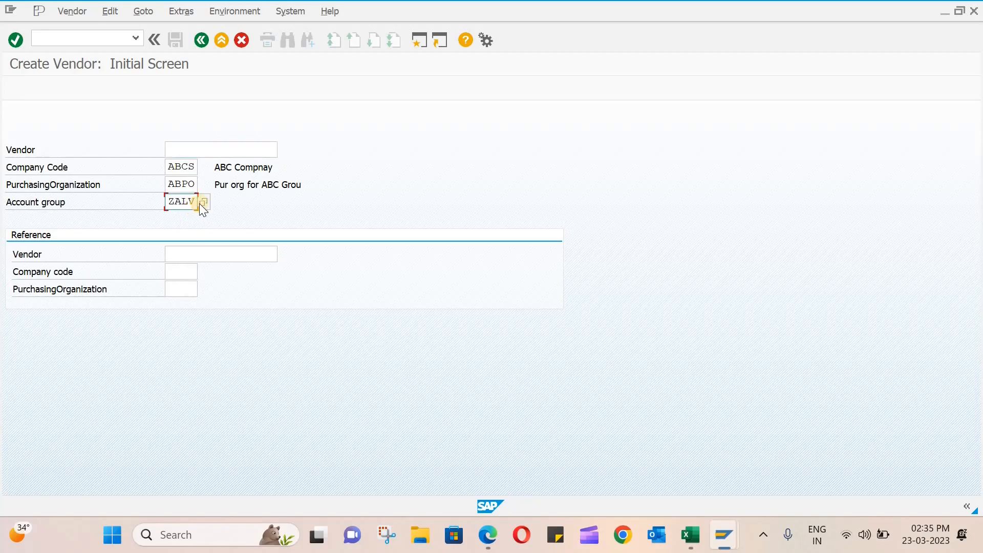
pyautogui.click(203, 202)
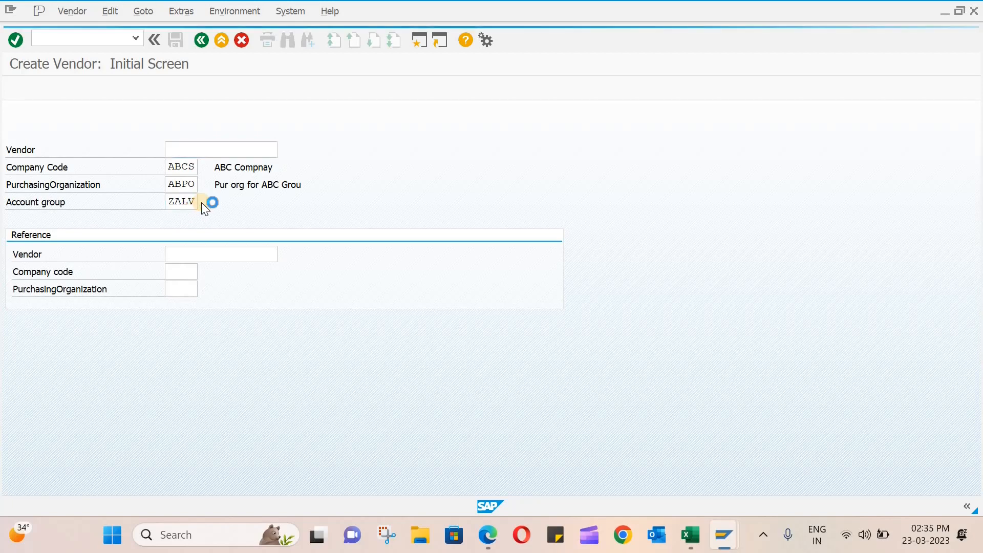
pyautogui.click(691, 534)
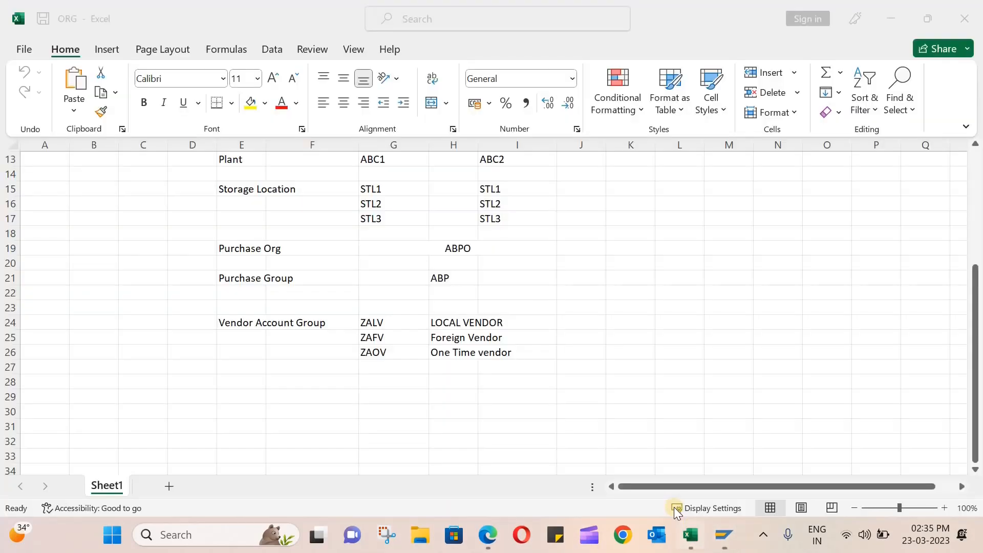
pyautogui.click(394, 339)
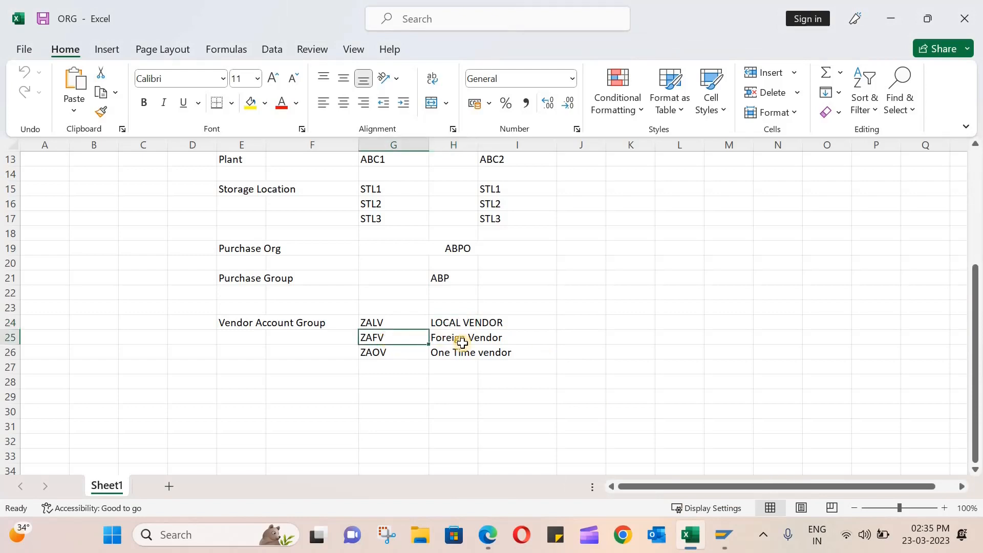
pyautogui.click(884, 17)
# - Switch back to SAP, dismiss the account group list, set the account group to ZAFV and continue to the vendor address data
pyautogui.scroll(-4, 379, 254)
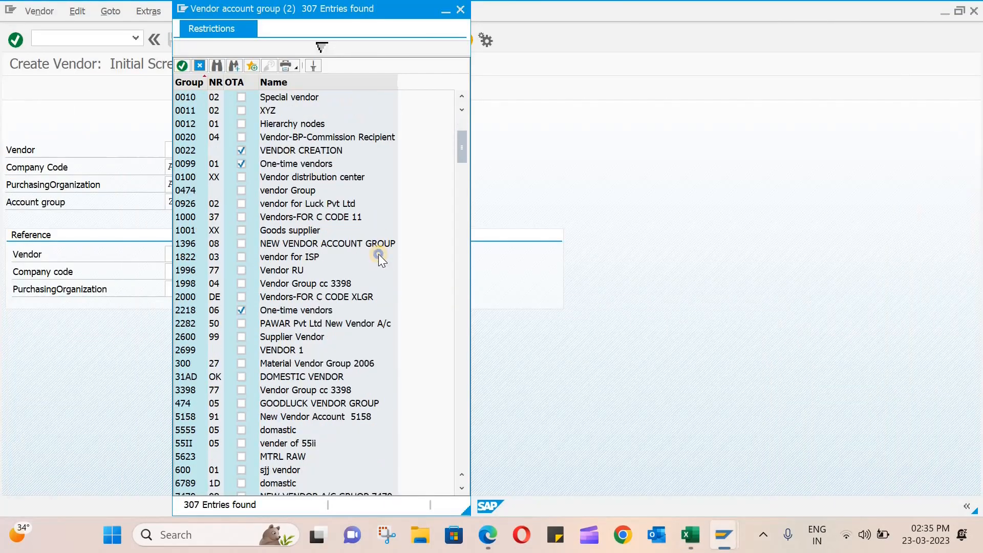
pyautogui.rightClick(379, 254)
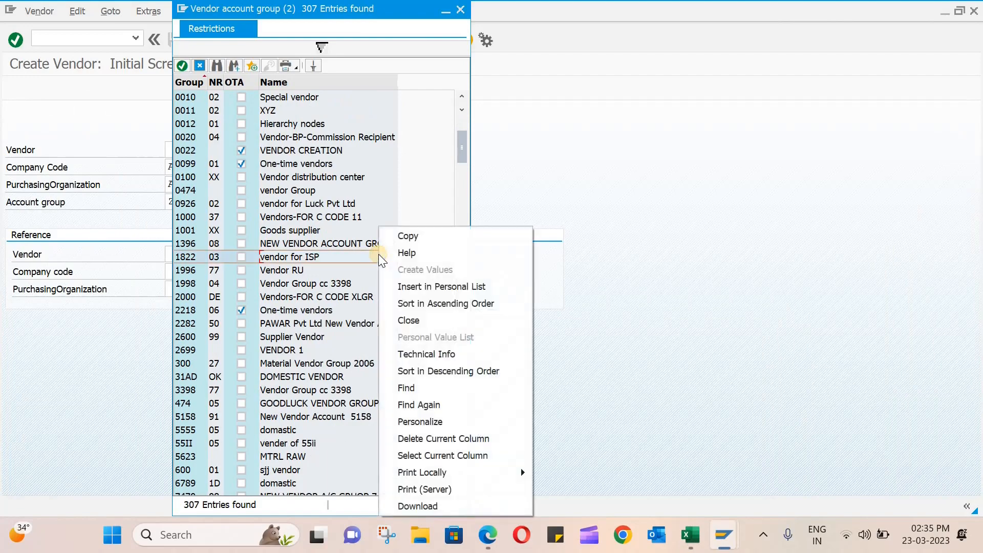
pyautogui.click(462, 14)
pyautogui.click(462, 15)
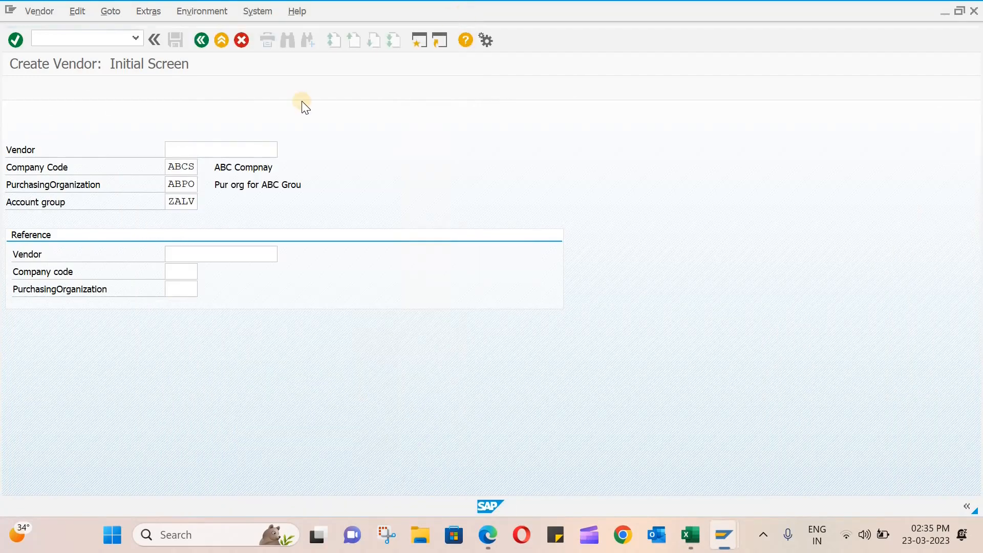
pyautogui.click(190, 200)
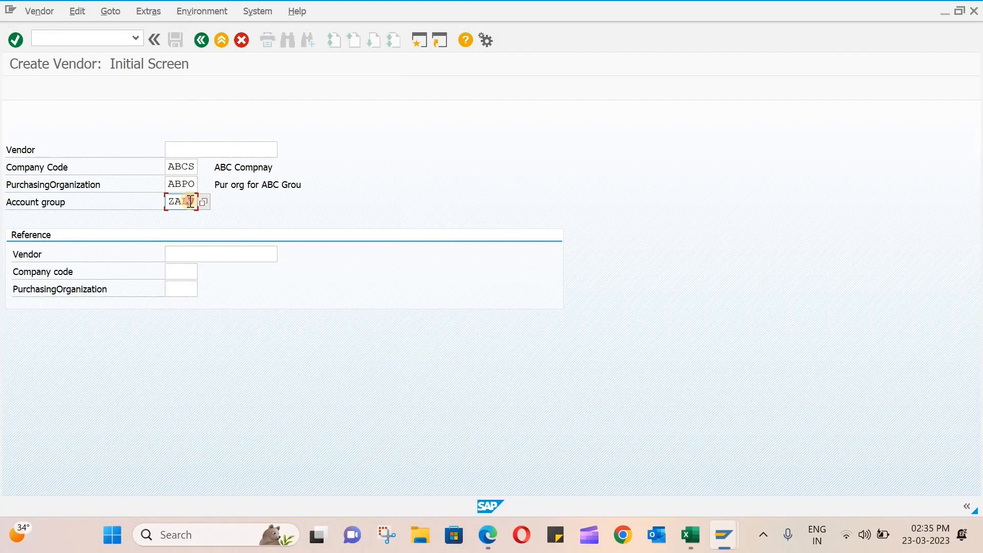
pyautogui.press('BackSpace')
pyautogui.write('f')
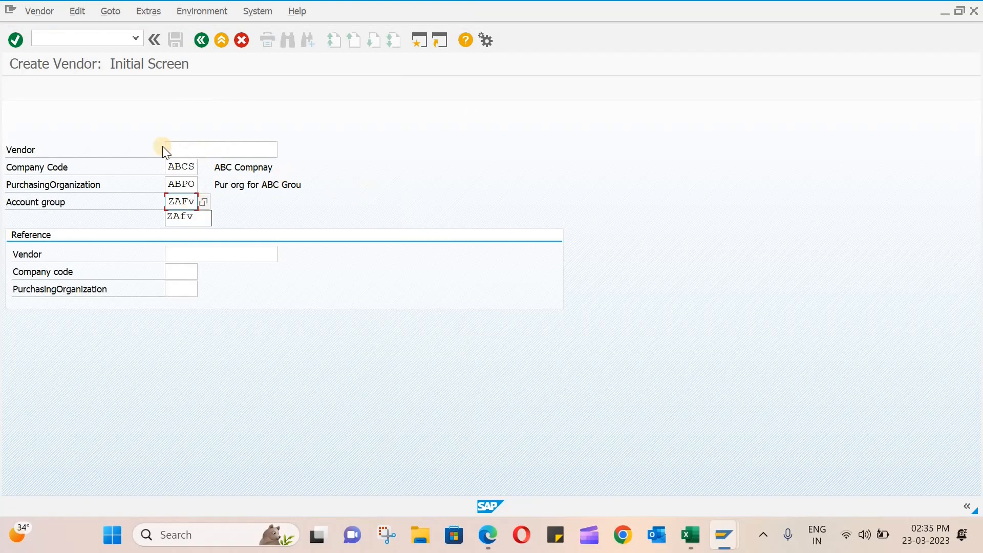
pyautogui.click(338, 157)
pyautogui.press('Return')
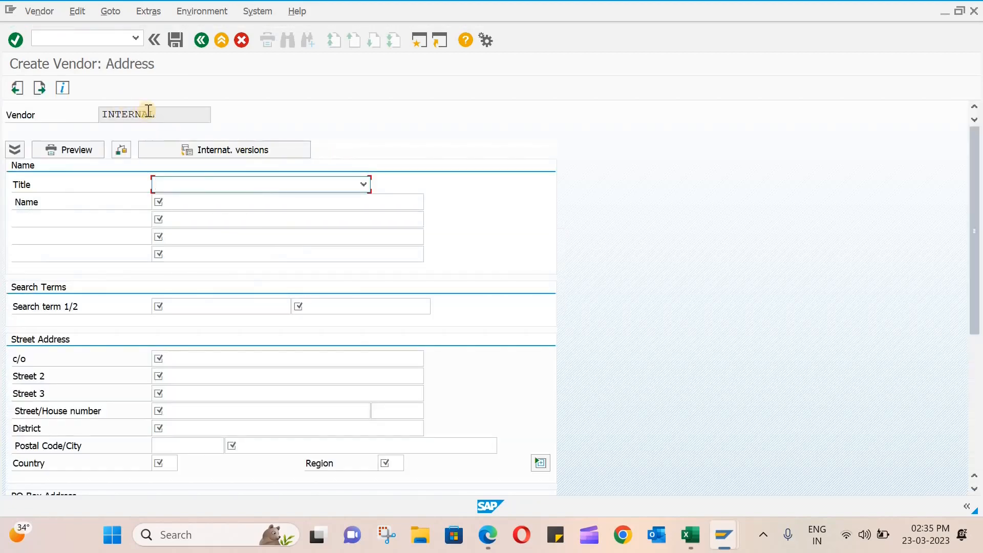
# - Set the vendor's title to Company and enter UK supplier as the name
pyautogui.moveTo(168, 116); pyautogui.dragTo(88, 121)
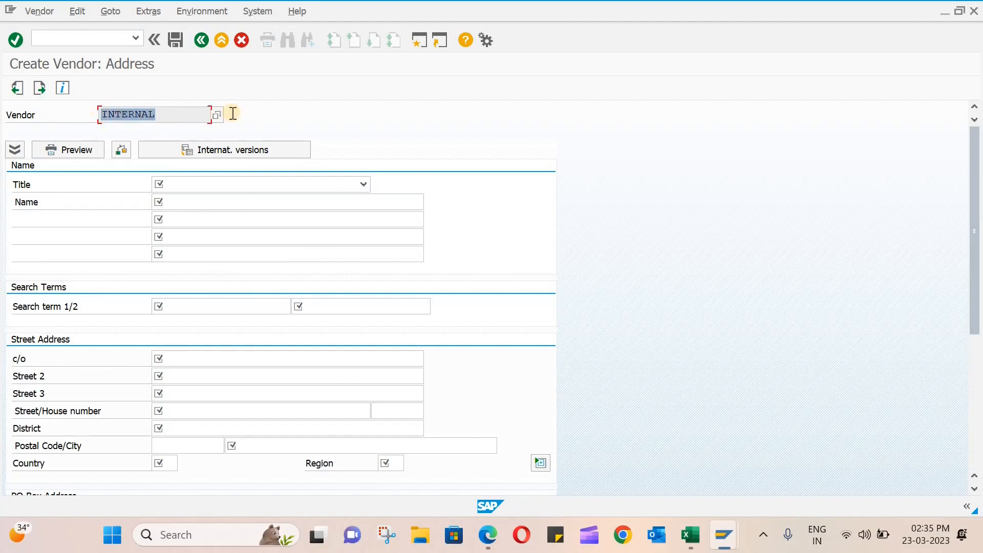
pyautogui.click(317, 181)
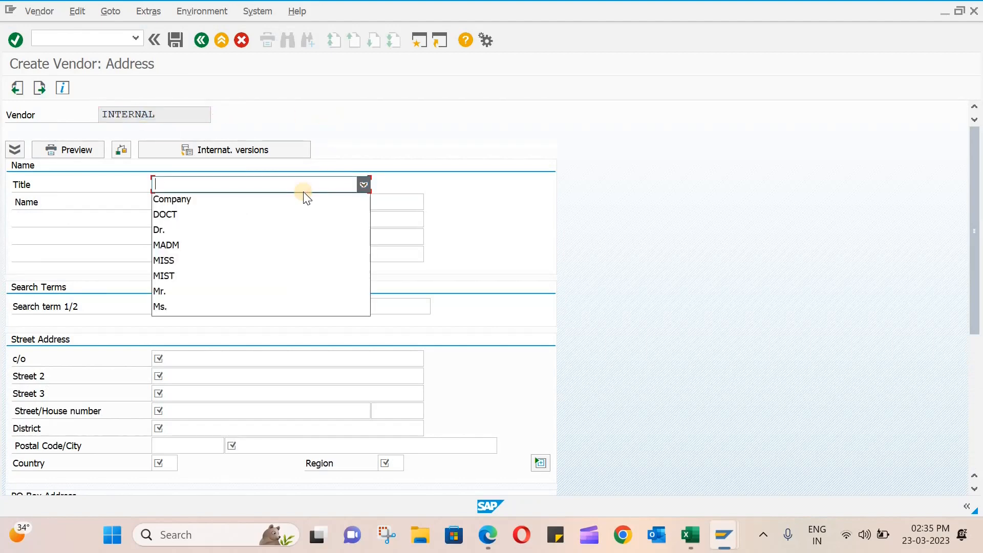
pyautogui.click(283, 198)
pyautogui.click(282, 198)
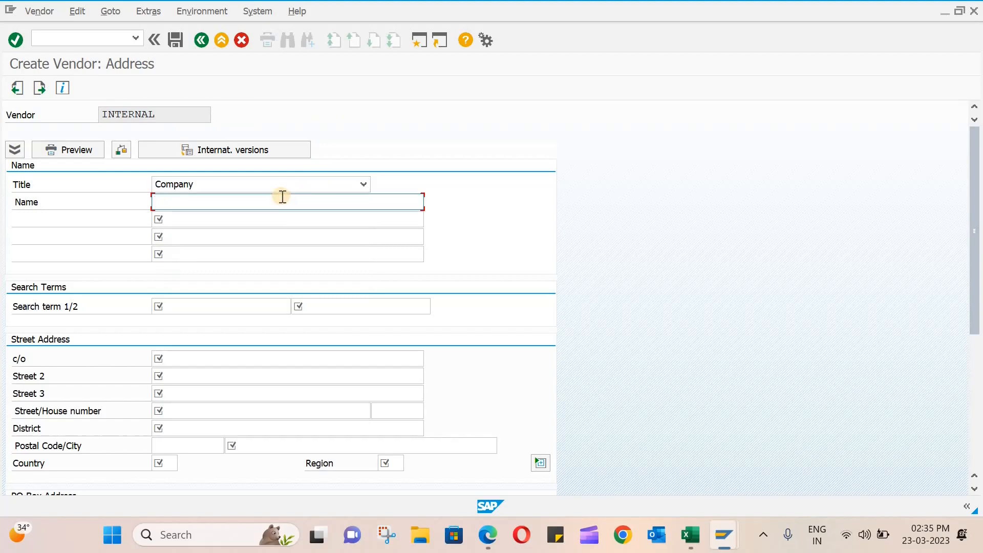
pyautogui.write('UK supplier')
pyautogui.press('Tab')
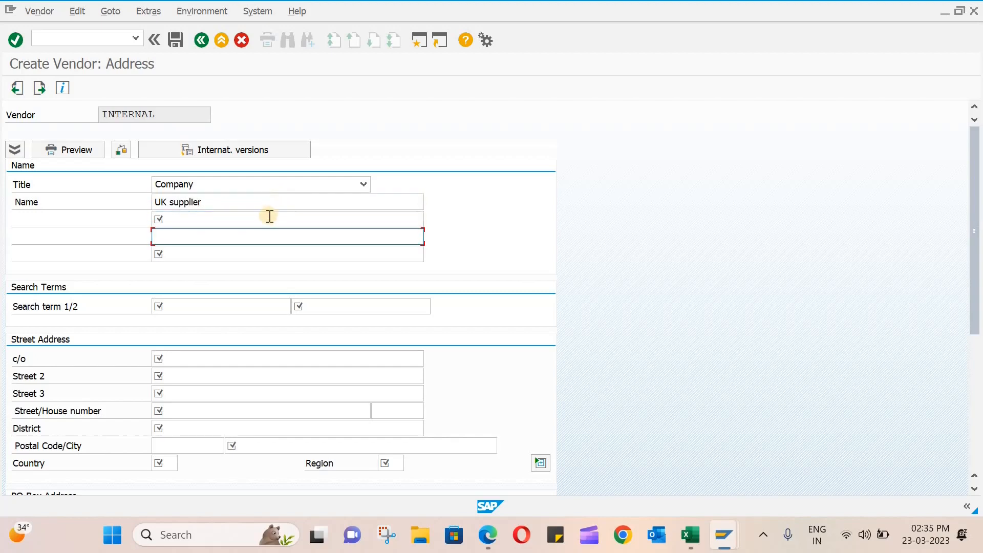
# - Fill the three additional name lines with UK
pyautogui.press('Tab')
pyautogui.write('UK')
pyautogui.click(268, 219)
pyautogui.write('UK')
pyautogui.press('Tab')
pyautogui.press('Tab')
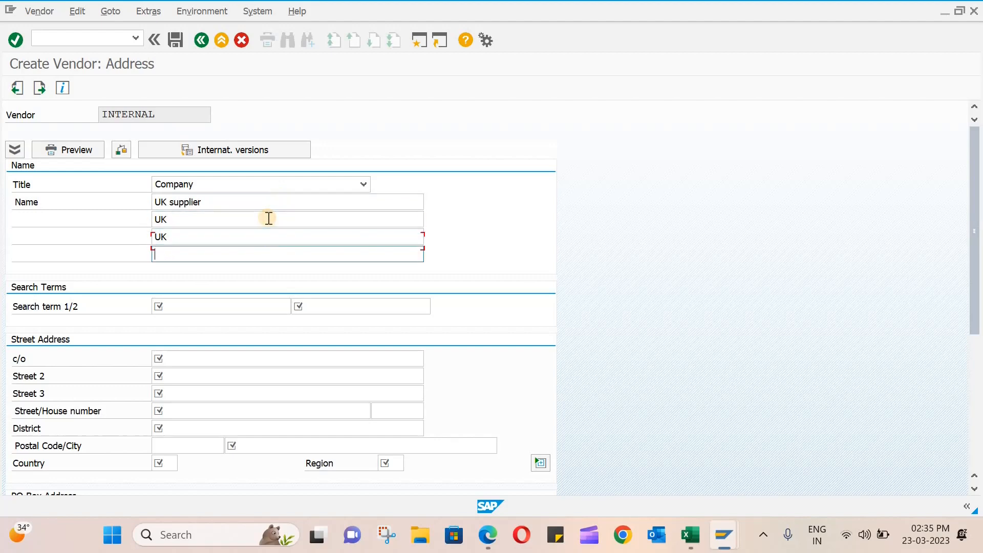
pyautogui.write('UK')
pyautogui.press('Tab')
# - Enter UK for both search terms and for the c/o line of the street address
pyautogui.write('UK')
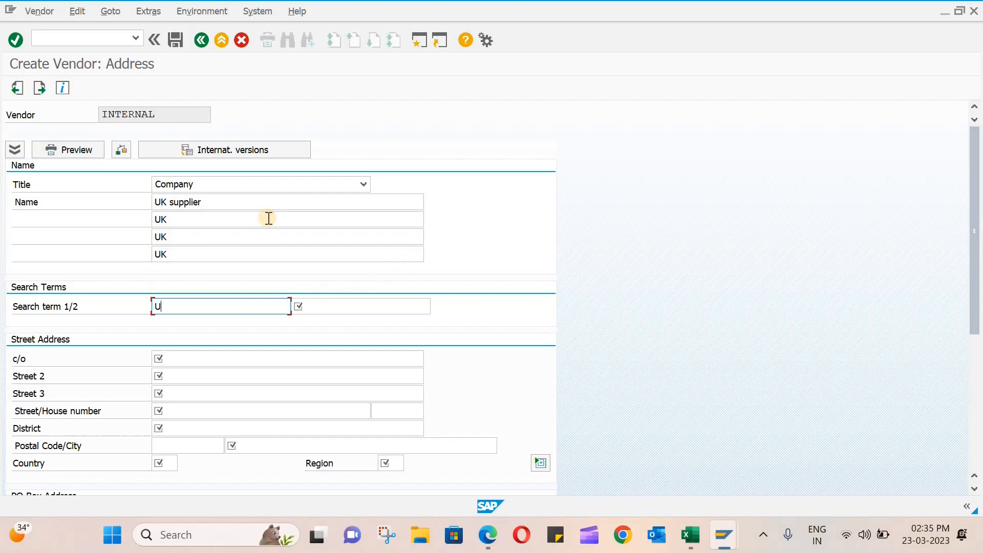
pyautogui.press('Tab')
pyautogui.write('UK')
pyautogui.press('Tab')
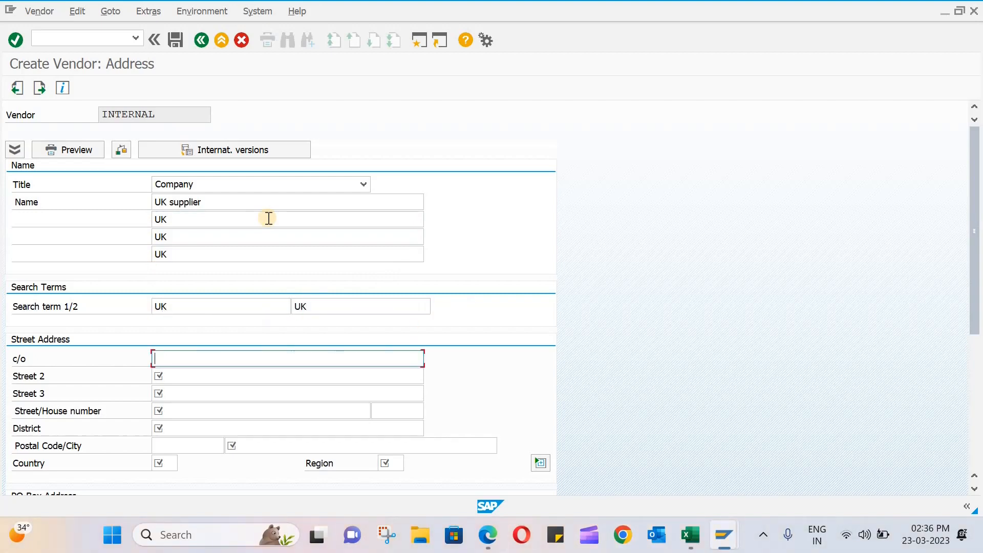
pyautogui.write('UK')
pyautogui.press('Tab')
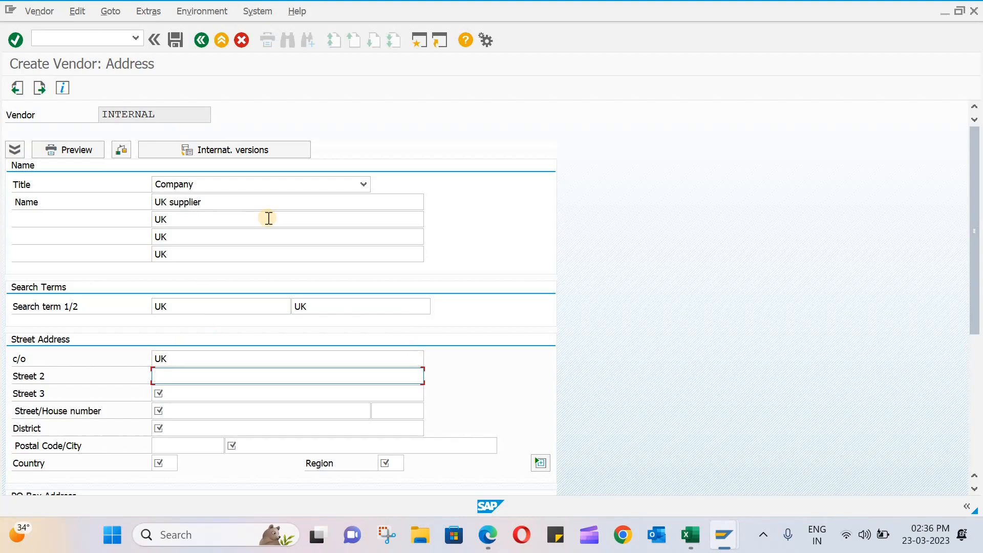
# - Fill in Street 2, Street 3 and the street/house number of the vendor's street address
pyautogui.write('NH ROAD')
pyautogui.press('Tab')
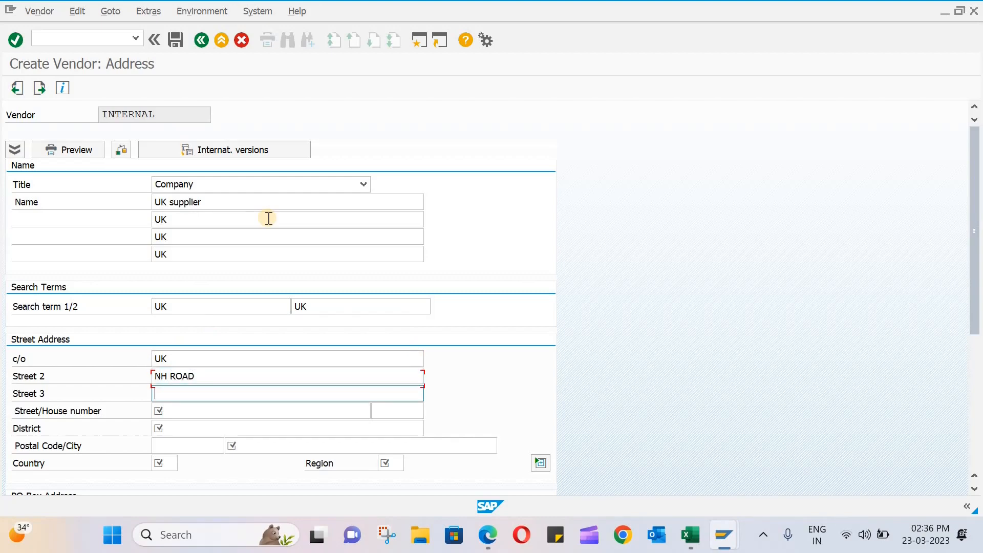
pyautogui.write('NH')
pyautogui.press('Tab')
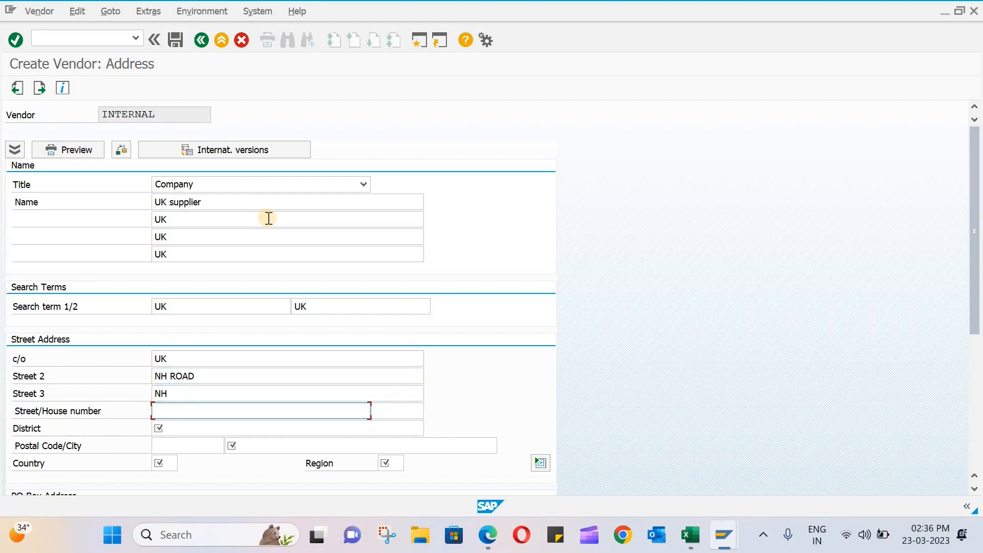
pyautogui.write('90')
pyautogui.press('Tab')
pyautogui.press('Tab')
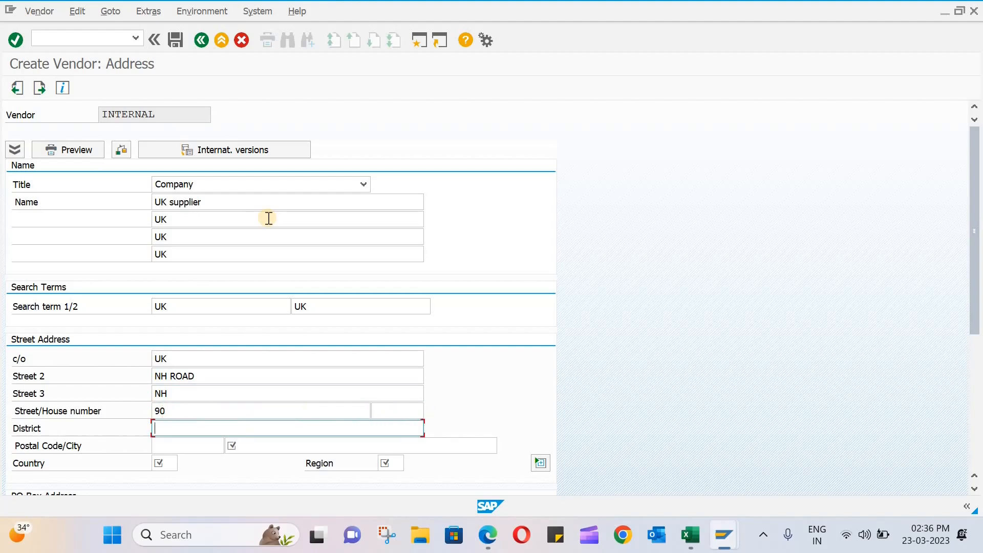
# - Fill in the district and postal code of the street address, with DELHI as the city
pyautogui.write('KINGSTON')
pyautogui.press('Tab')
pyautogui.write('123456')
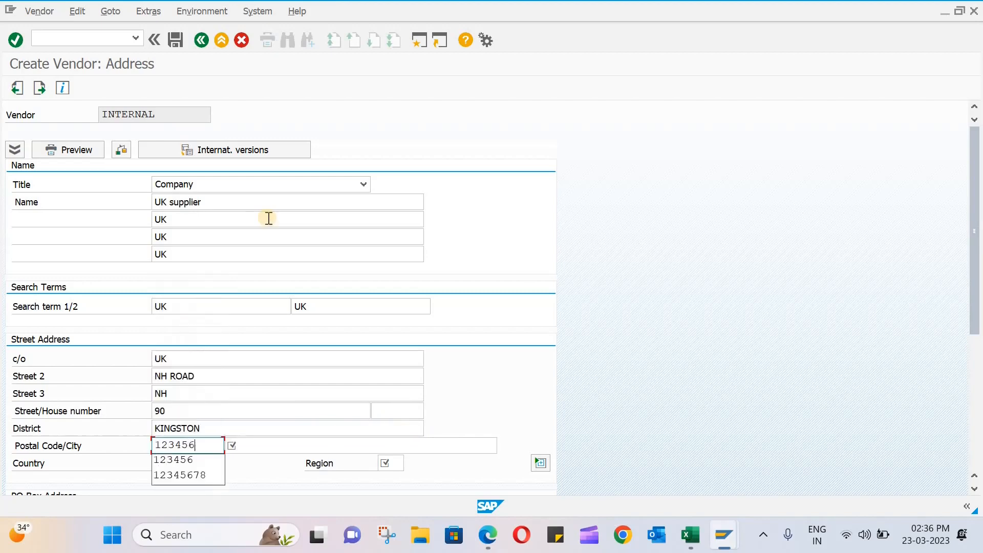
pyautogui.press('Tab')
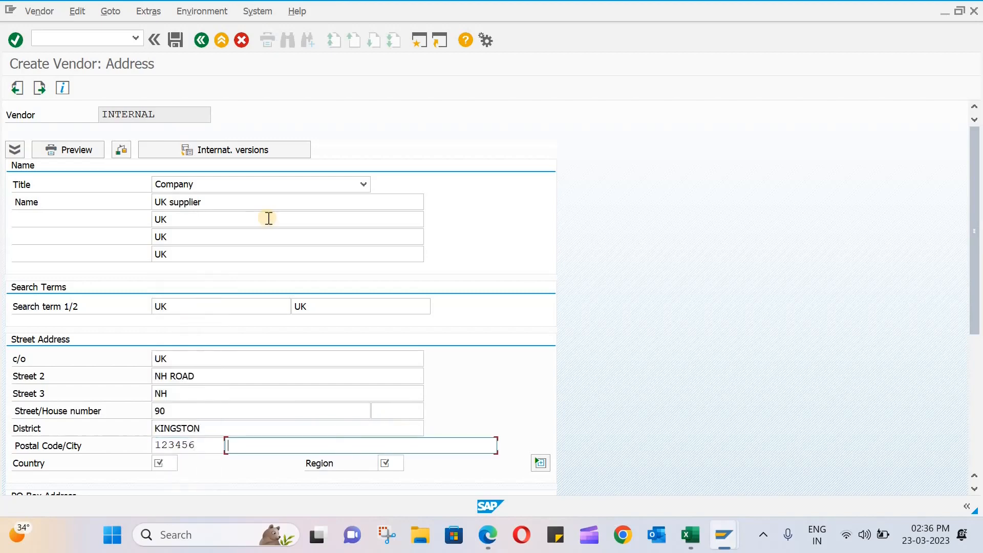
pyautogui.write('DELHI')
pyautogui.press('Tab')
# - Set the country to IN and choose region 30, Delhi, from the available regions
pyautogui.write('IN')
pyautogui.press('Tab')
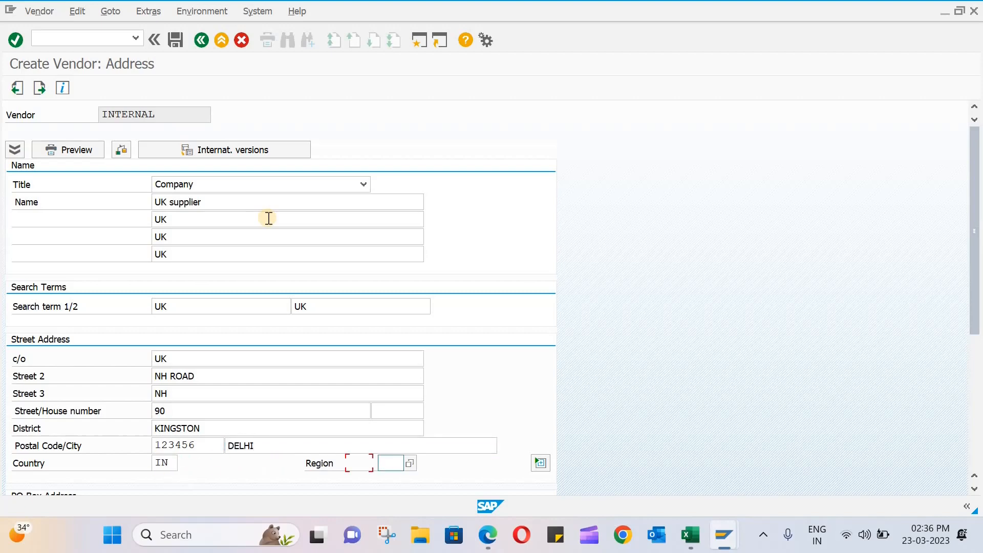
pyautogui.click(410, 462)
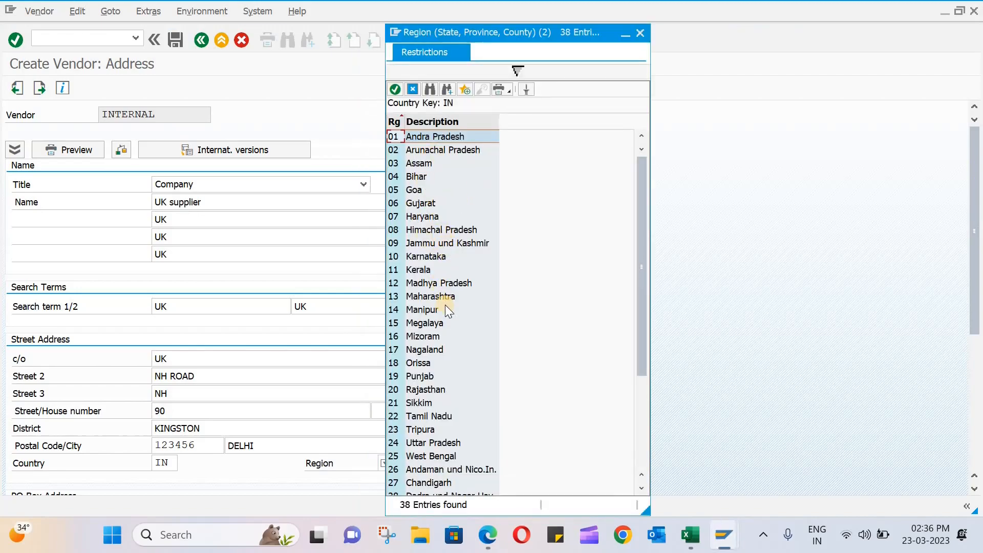
pyautogui.scroll(-4, 453, 348)
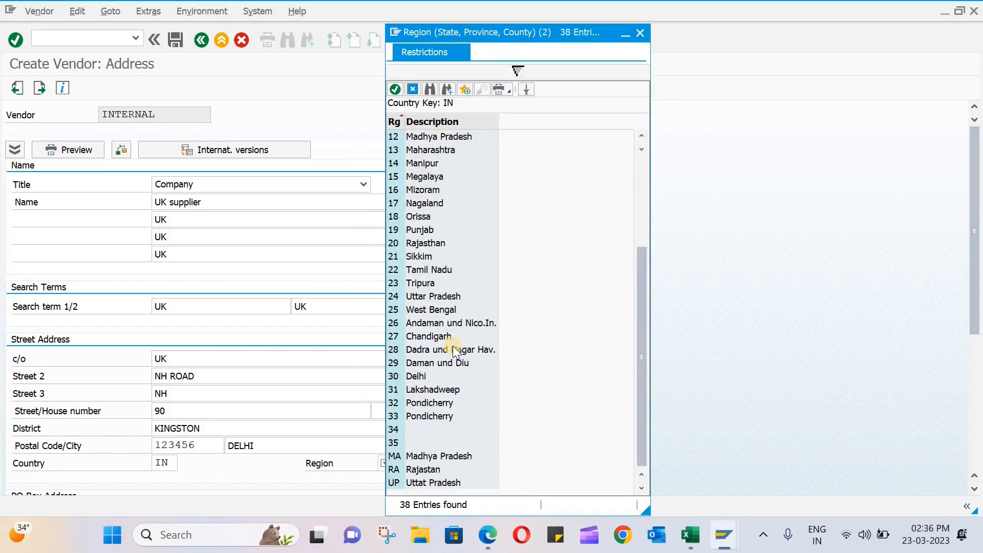
pyautogui.doubleClick(426, 375)
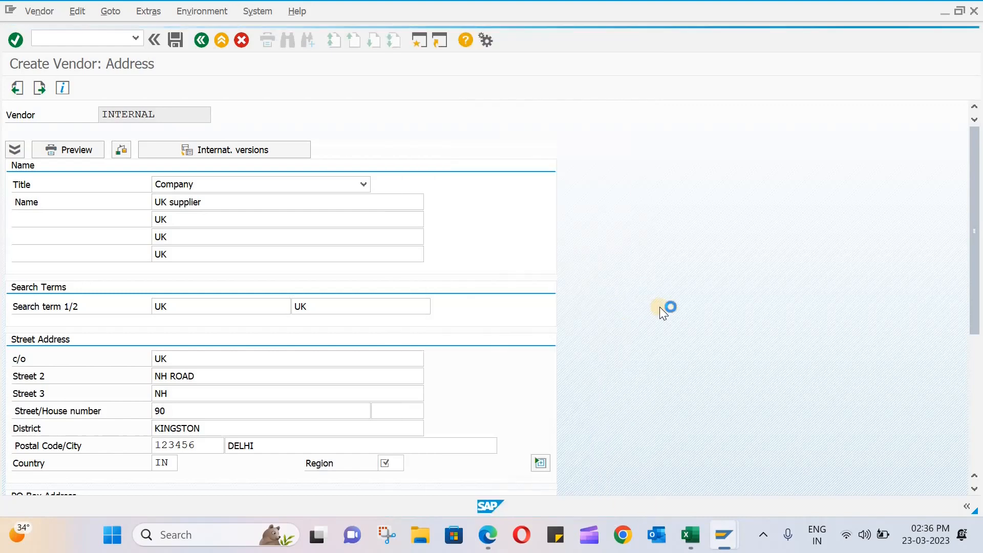
# - Enter the PO box number and its postal code in the PO box address
pyautogui.scroll(-3, 659, 306)
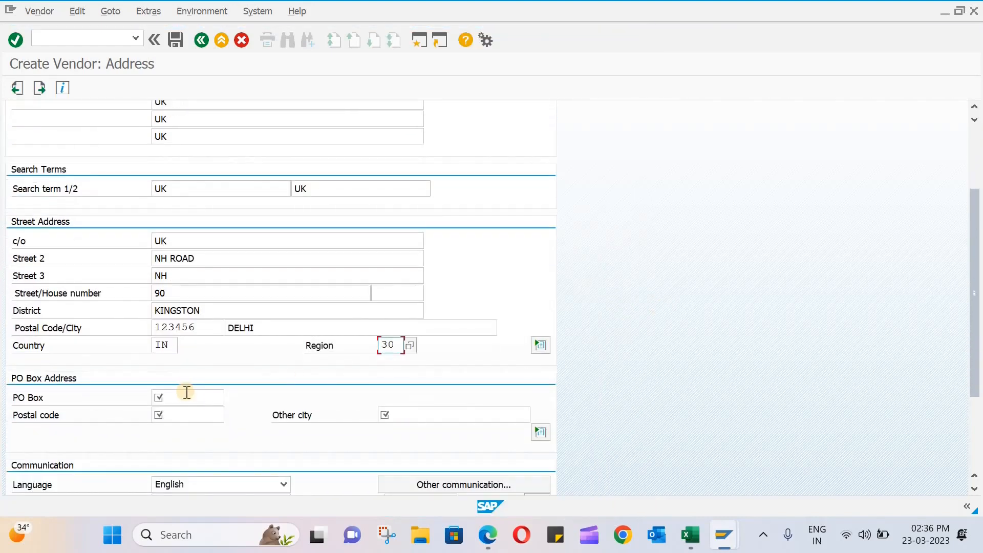
pyautogui.click(186, 395)
pyautogui.write('1')
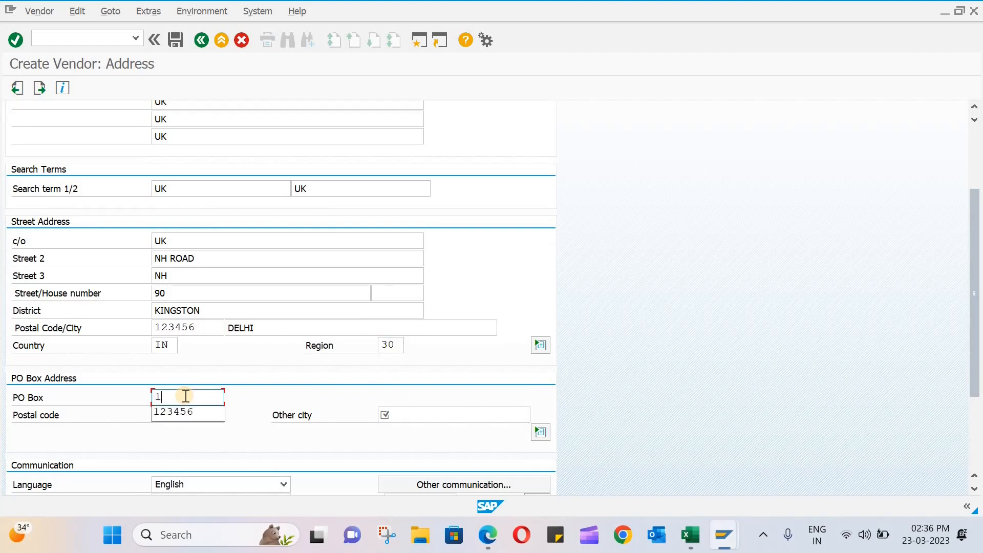
pyautogui.write('23456')
pyautogui.press('Tab')
pyautogui.write('1')
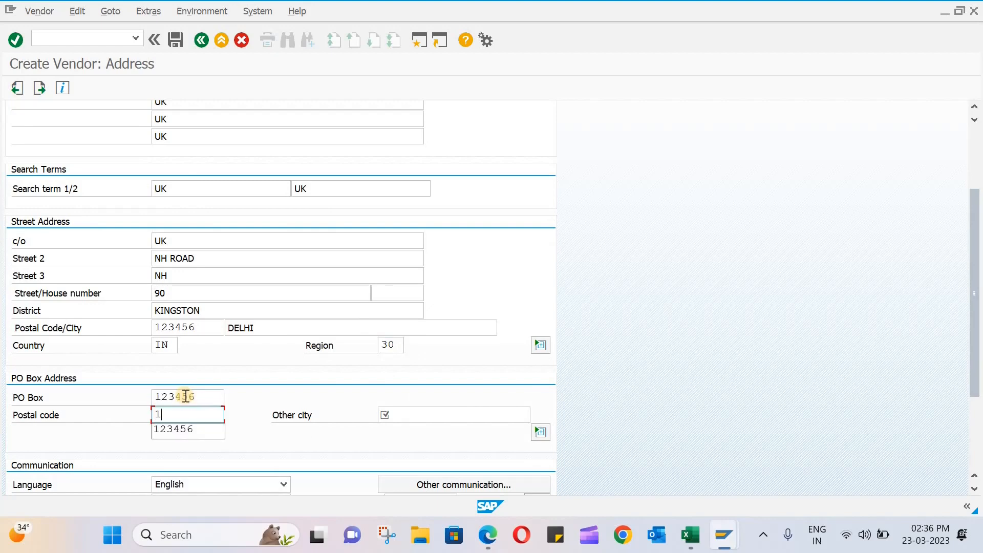
pyautogui.write('23456')
pyautogui.press('Tab')
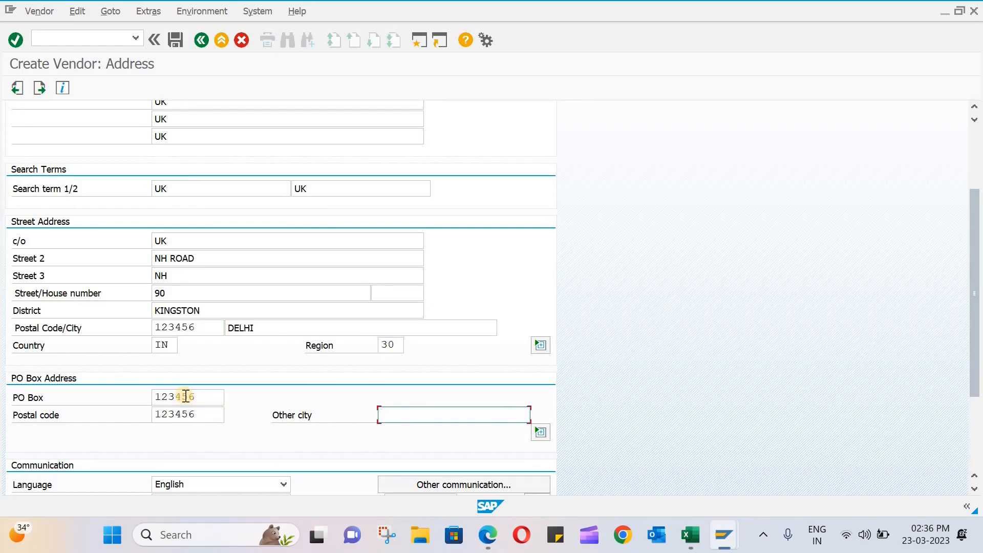
pyautogui.write('india')
pyautogui.press('BackSpace')
pyautogui.press('BackSpace')
pyautogui.press('BackSpace')
pyautogui.press('BackSpace')
pyautogui.press('BackSpace')
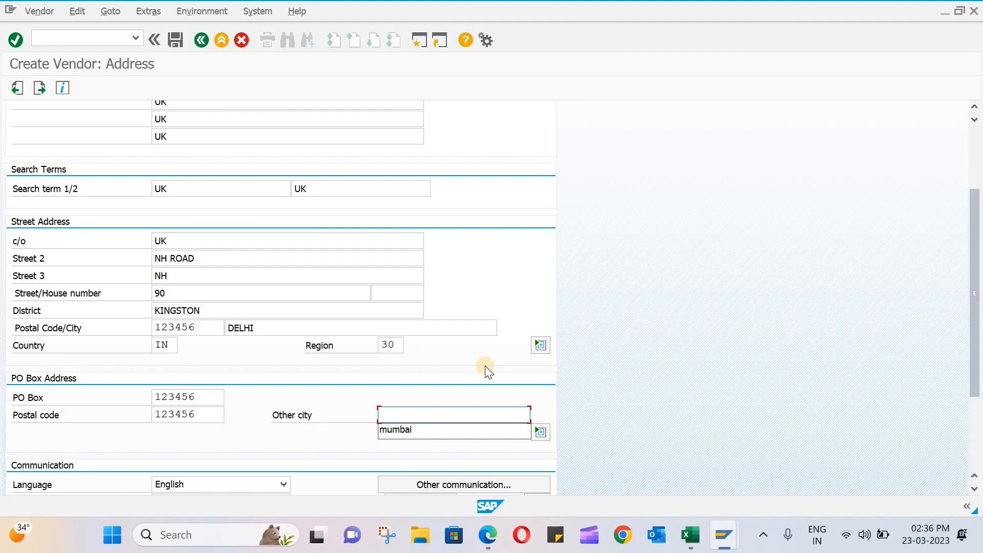
# - Set the PO box address's other city to Kolkatta and continue to the accounting information, leaving the control and bank data blank
pyautogui.write('Kolka')
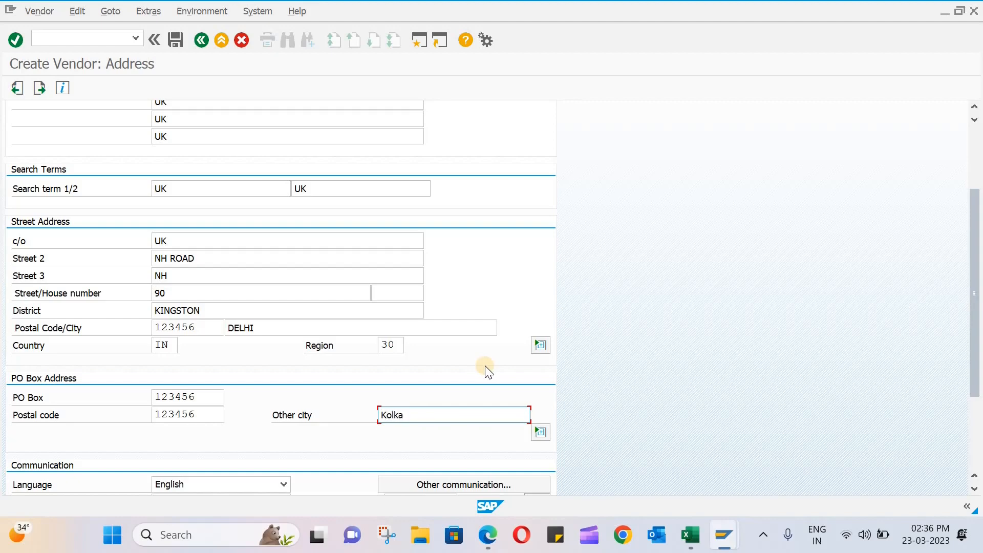
pyautogui.write('tta')
pyautogui.press('Return')
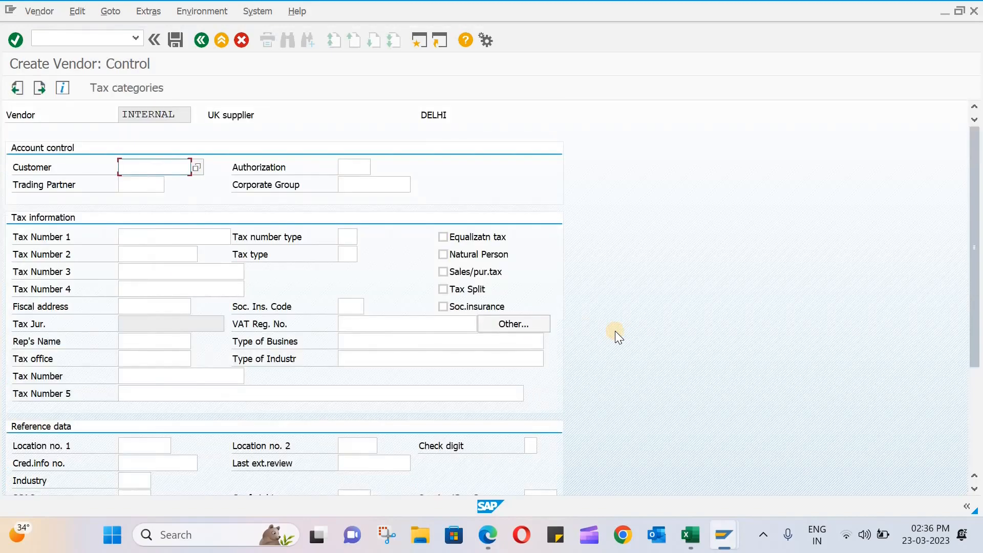
pyautogui.press('Return')
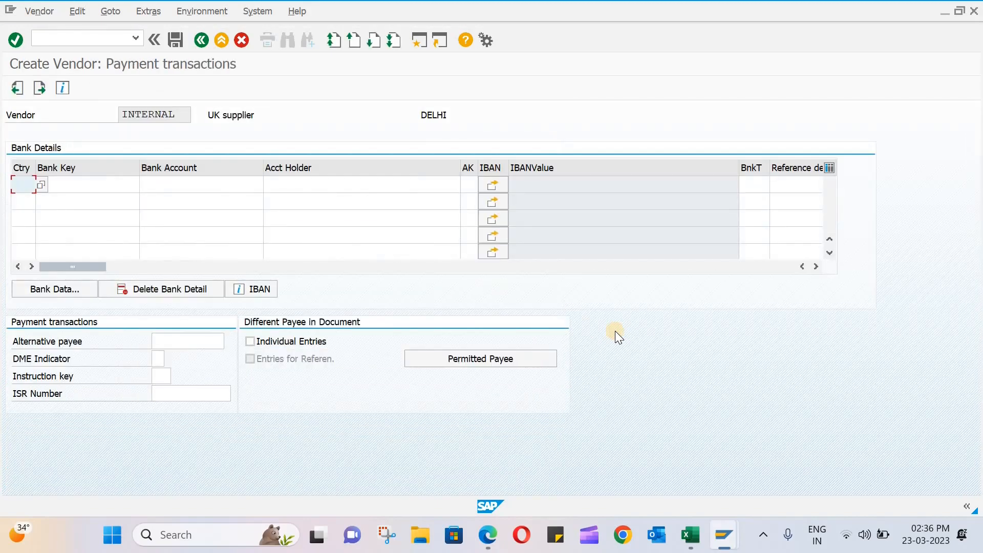
pyautogui.press('Return')
pyautogui.press('Return')
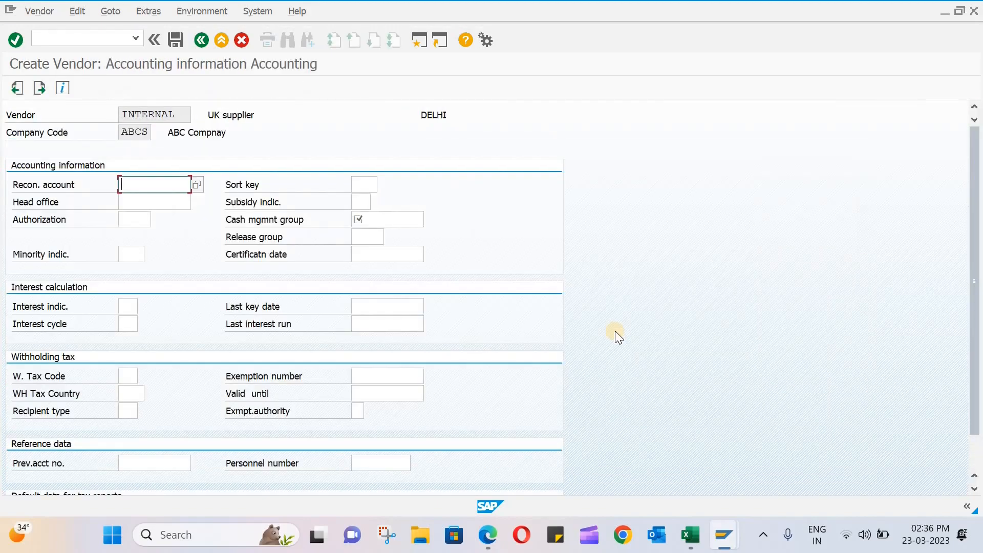
# - Enter reconciliation account 160000 and cash management group A1, and continue to the accounting payment transactions
pyautogui.write('160000')
pyautogui.click(372, 221)
pyautogui.write('a')
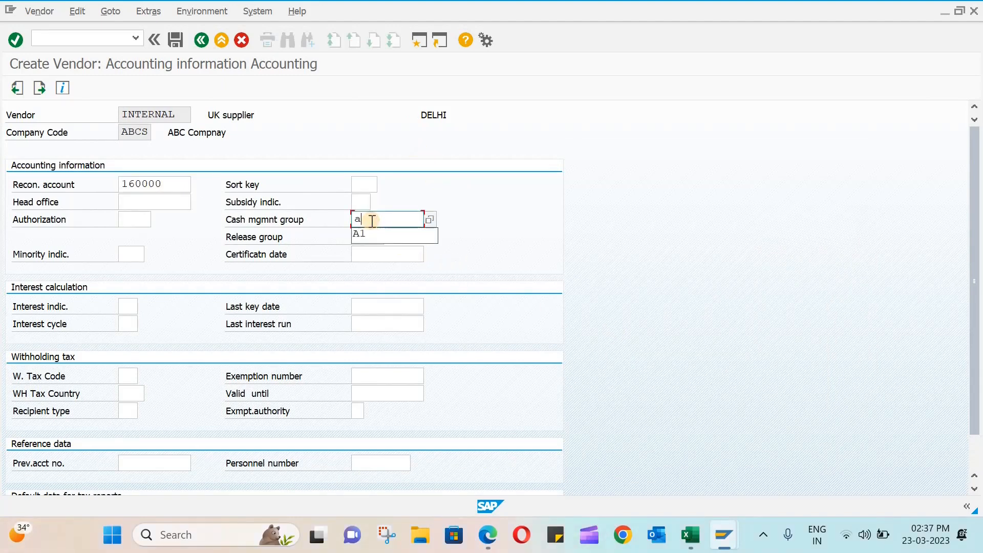
pyautogui.write('1')
pyautogui.click(573, 223)
pyautogui.press('Return')
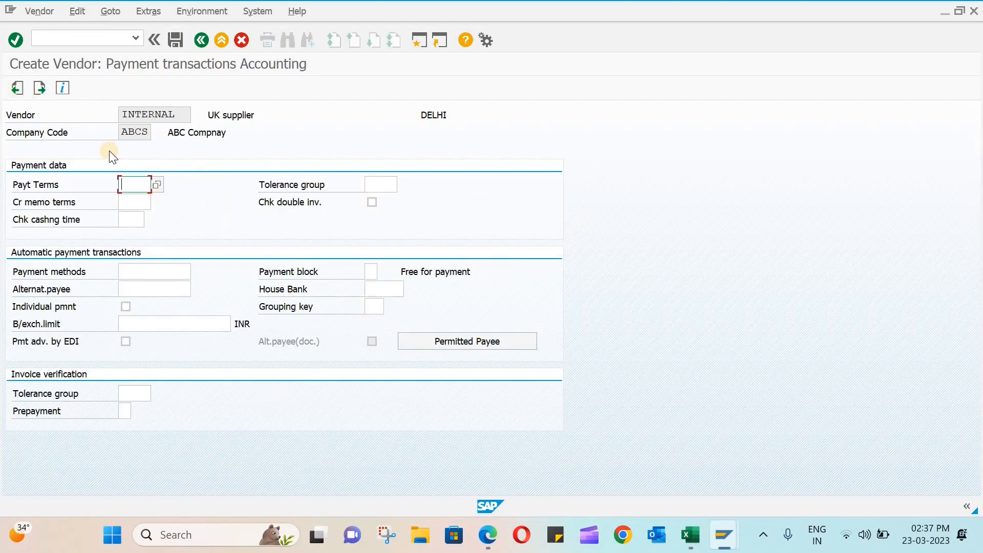
# - Choose payment terms 0003 from the available terms, enable the double invoice check, and continue to the purchasing data
pyautogui.click(158, 185)
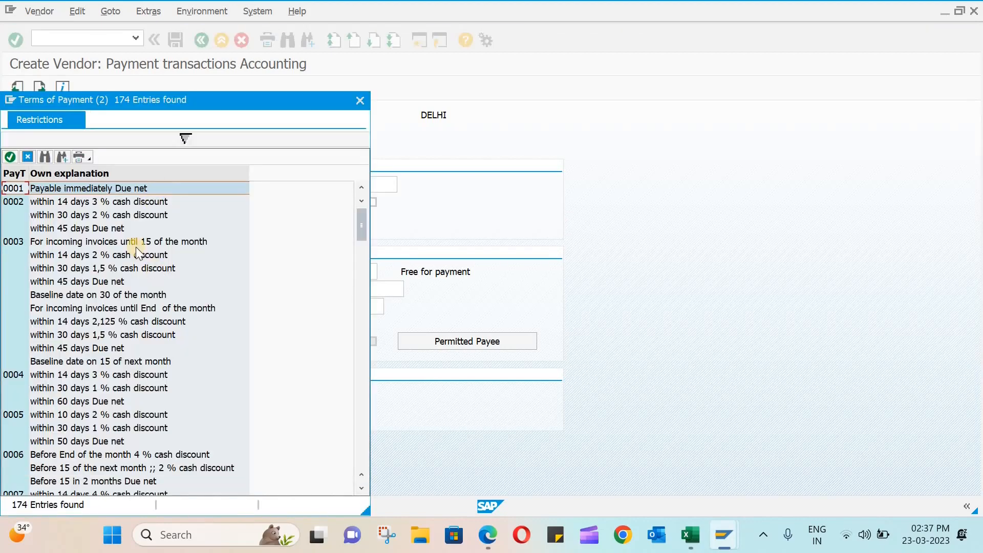
pyautogui.doubleClick(42, 244)
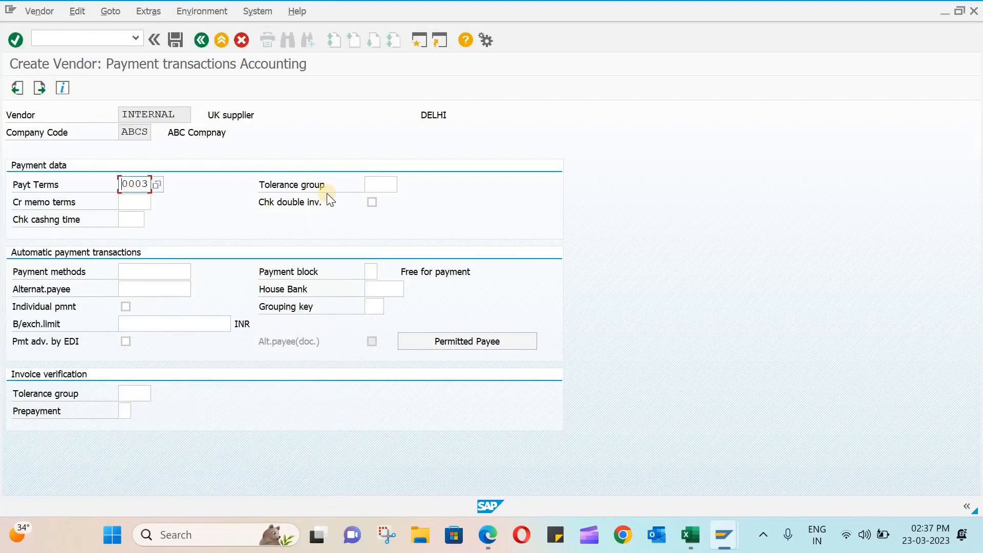
pyautogui.click(372, 202)
pyautogui.press('Return')
pyautogui.press('Return')
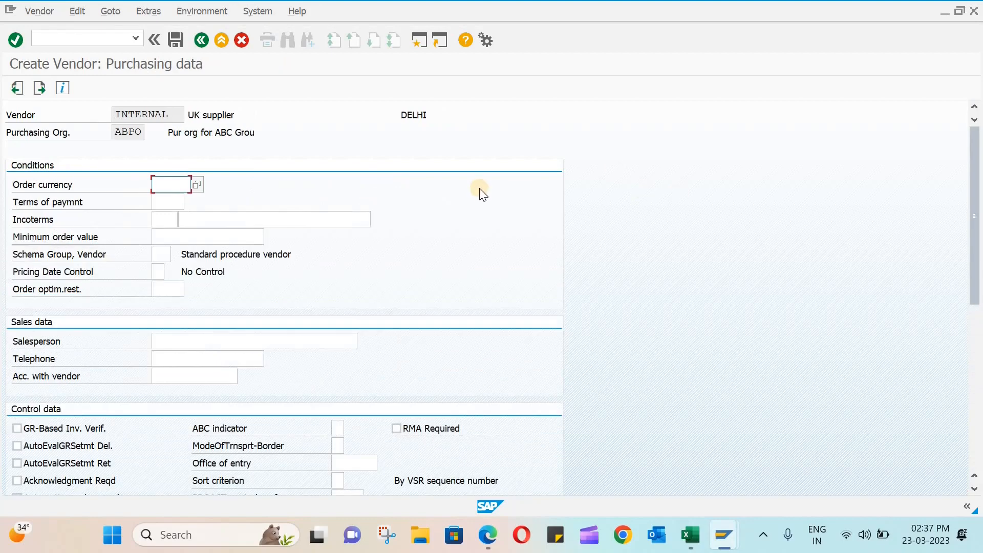
# - Enter order currency INR, terms of payment 0002, and incoterms CPT with CPT as its description
pyautogui.write('inr')
pyautogui.press('Tab')
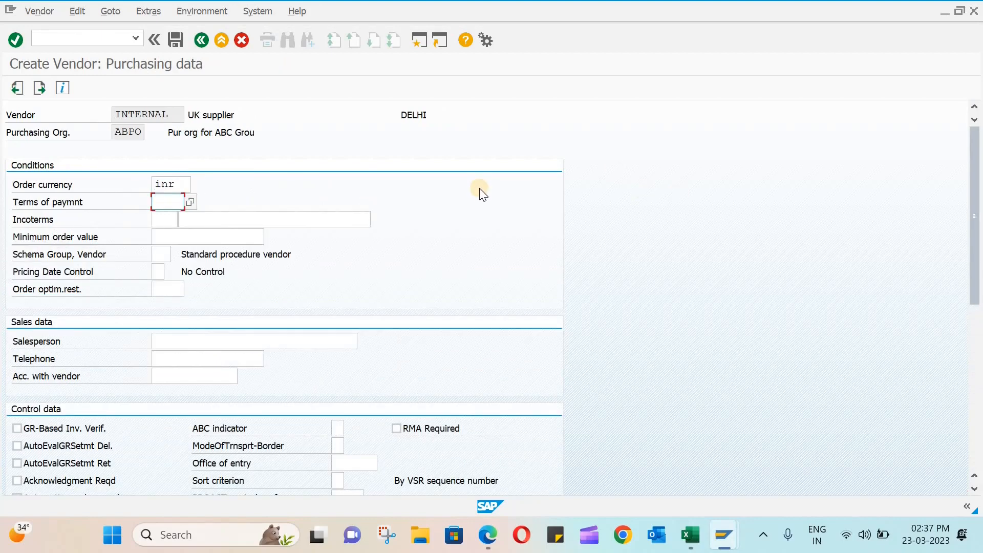
pyautogui.write('0002')
pyautogui.click(168, 220)
pyautogui.click(184, 218)
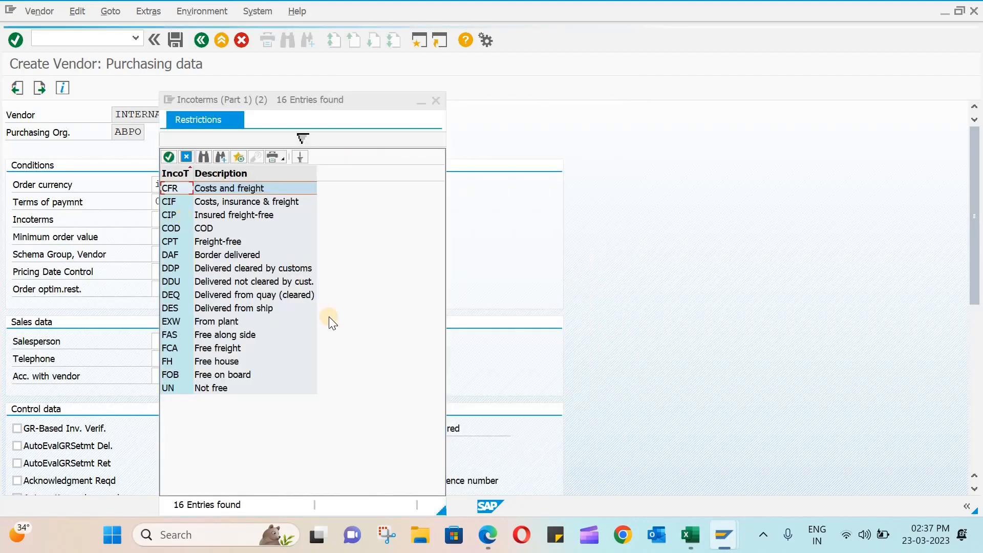
pyautogui.doubleClick(227, 243)
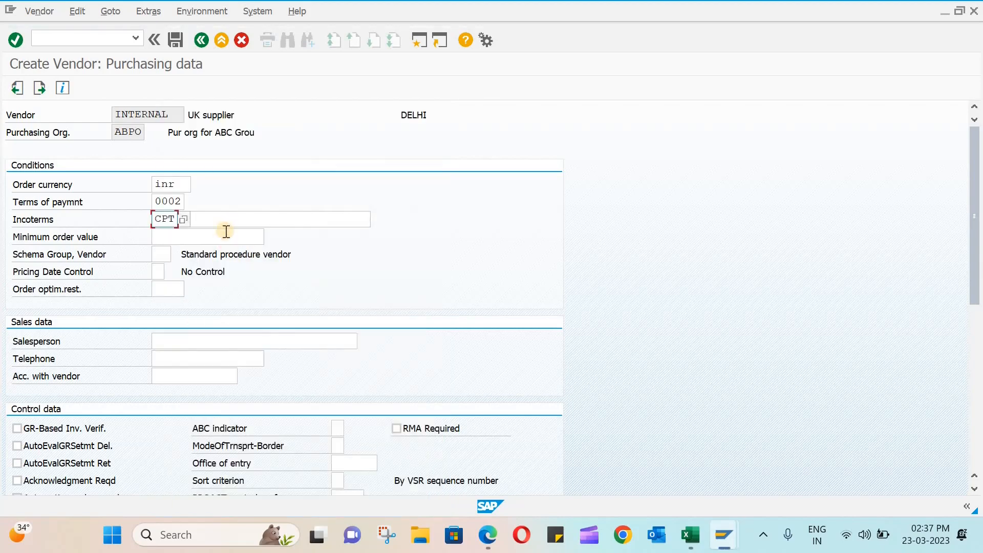
pyautogui.click(228, 221)
pyautogui.write('CPT')
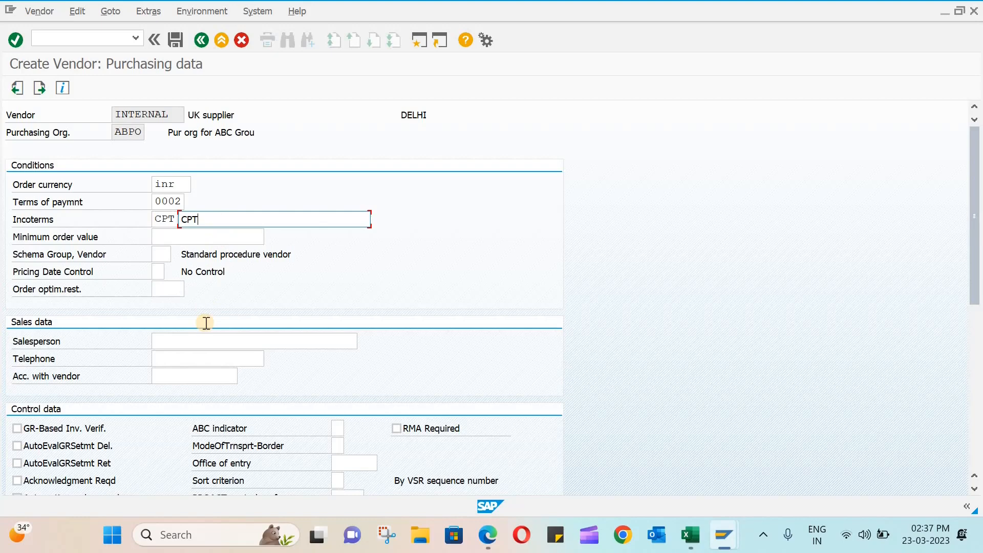
# - Mark GR-based invoice verification and acknowledgment required in the control data, and continue to the partner functions
pyautogui.scroll(-2, 206, 323)
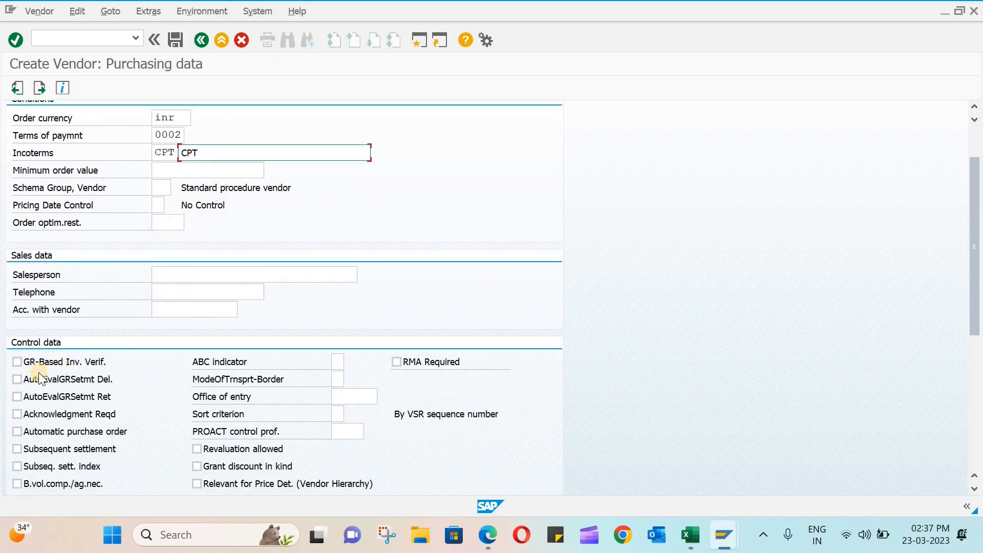
pyautogui.click(51, 360)
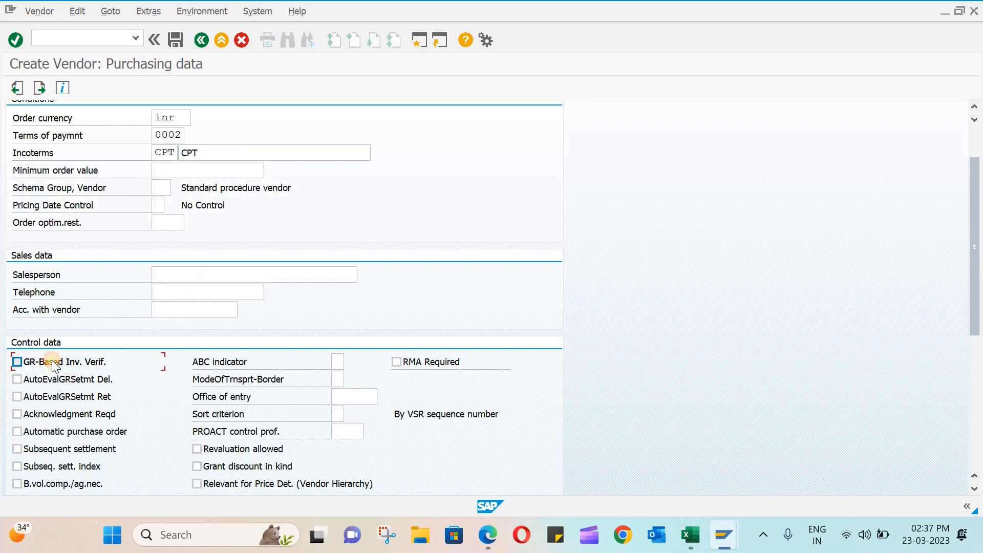
pyautogui.click(51, 412)
pyautogui.press('Return')
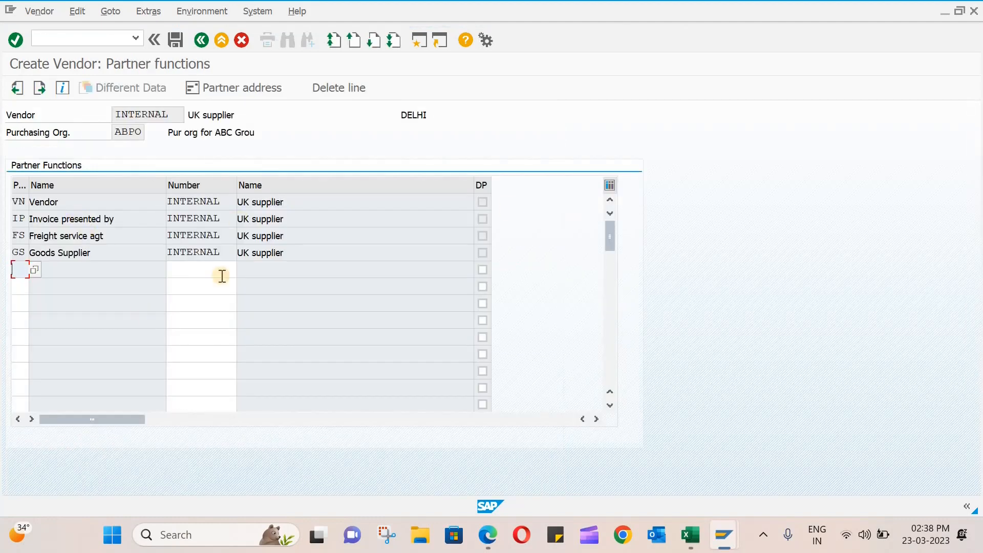
# - Save the foreign vendor, confirming the general data change, and view the details of the creation message
pyautogui.click(175, 40)
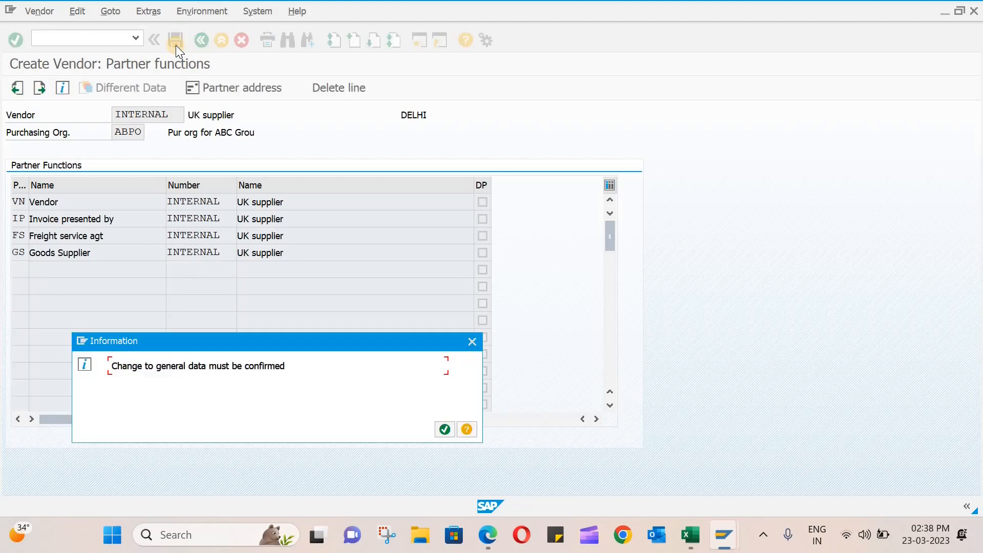
pyautogui.press('Return')
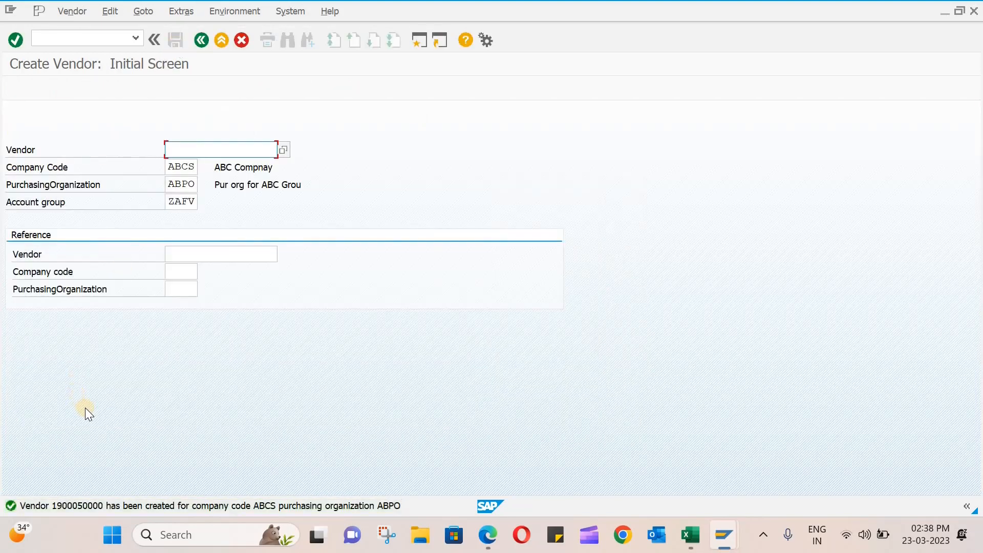
pyautogui.doubleClick(82, 505)
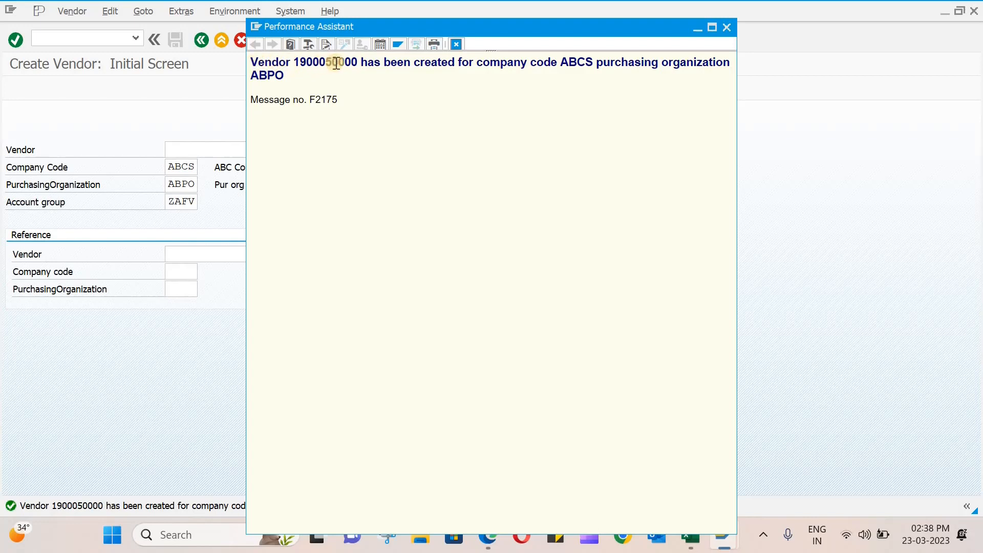
pyautogui.click(726, 27)
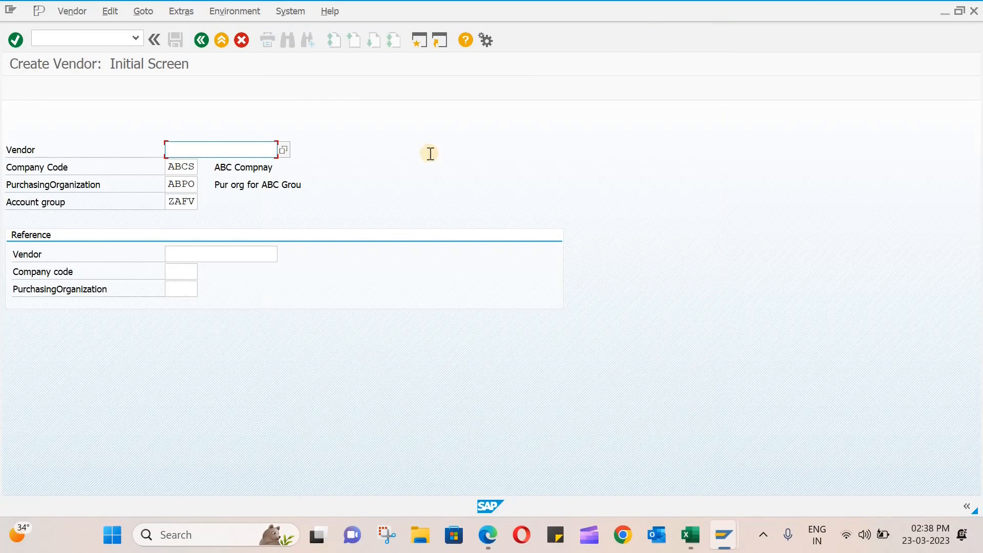
# - Look up the one-time vendor account group in the ORG workbook in Excel, and set the account group to ZAOV in SAP
pyautogui.click(693, 537)
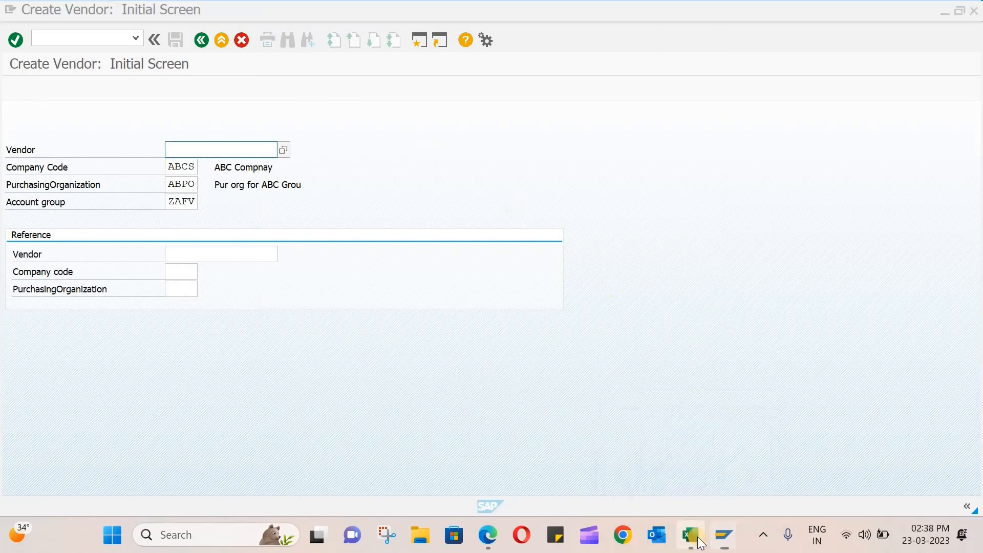
pyautogui.click(393, 351)
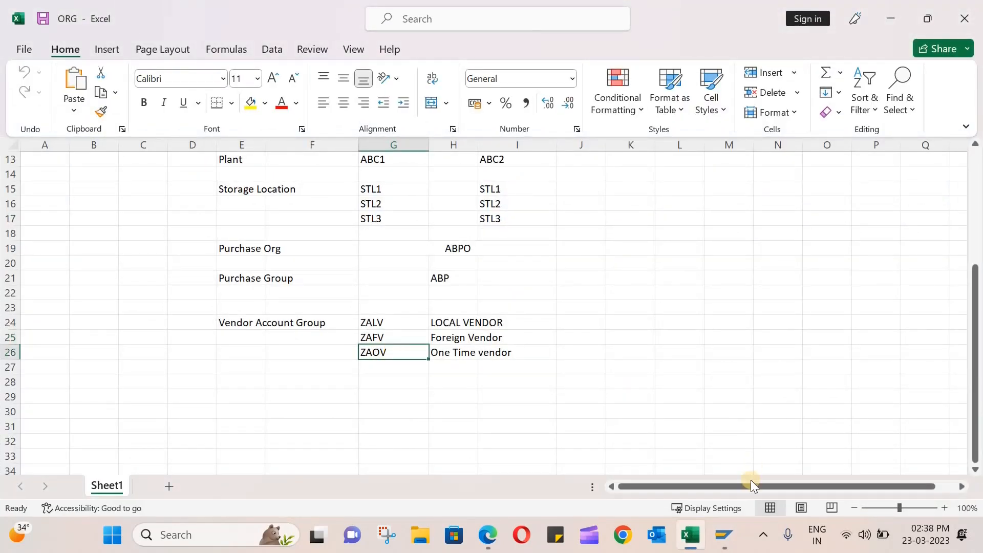
pyautogui.click(690, 534)
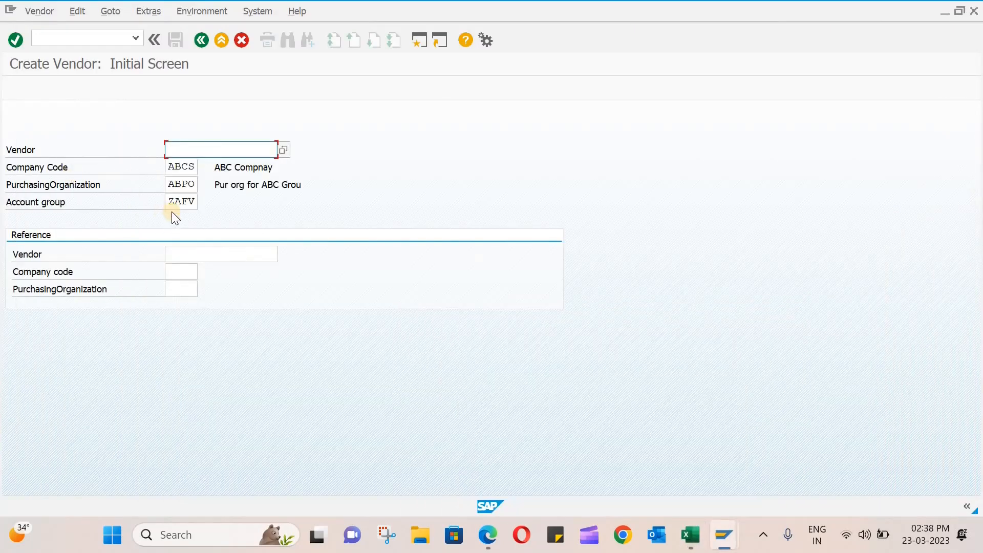
pyautogui.click(184, 204)
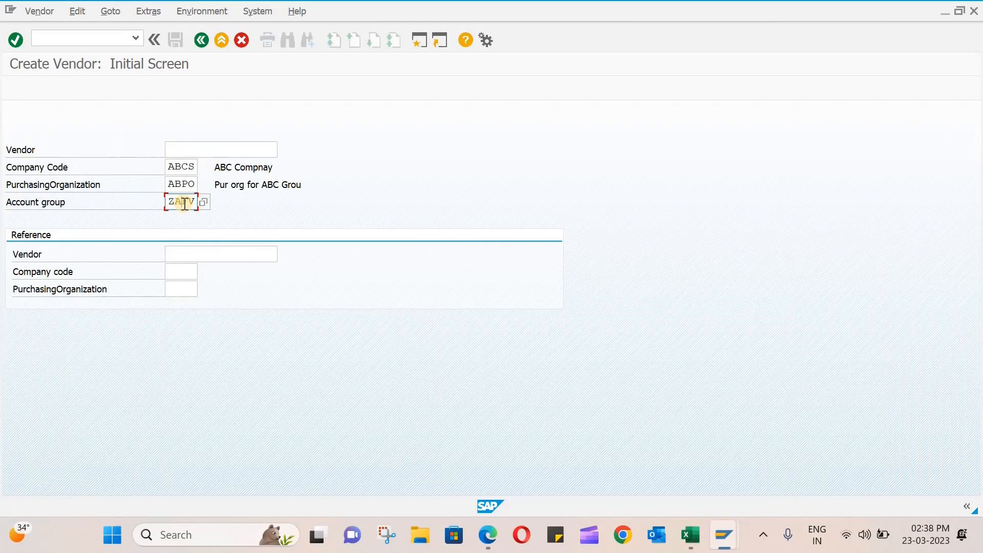
pyautogui.press('BackSpace')
pyautogui.press('BackSpace')
pyautogui.write('OV')
# - Enter ONE-VEN as the vendor and continue to the address data
pyautogui.click(203, 153)
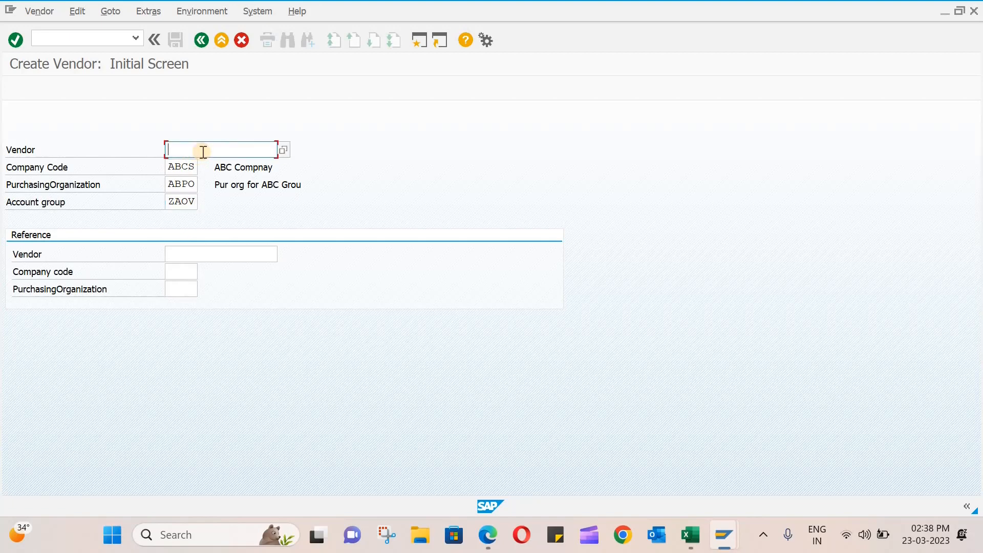
pyautogui.write('ONE')
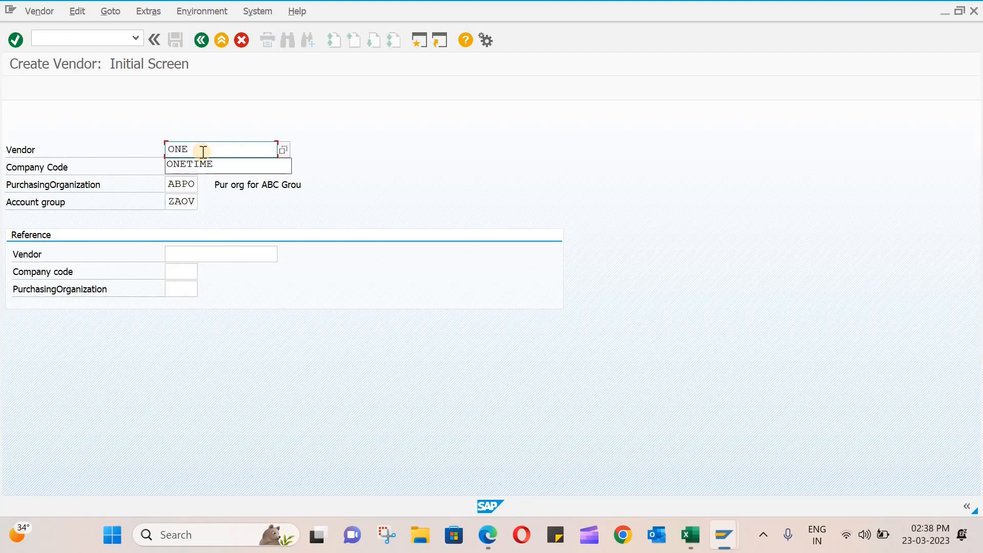
pyautogui.write('-')
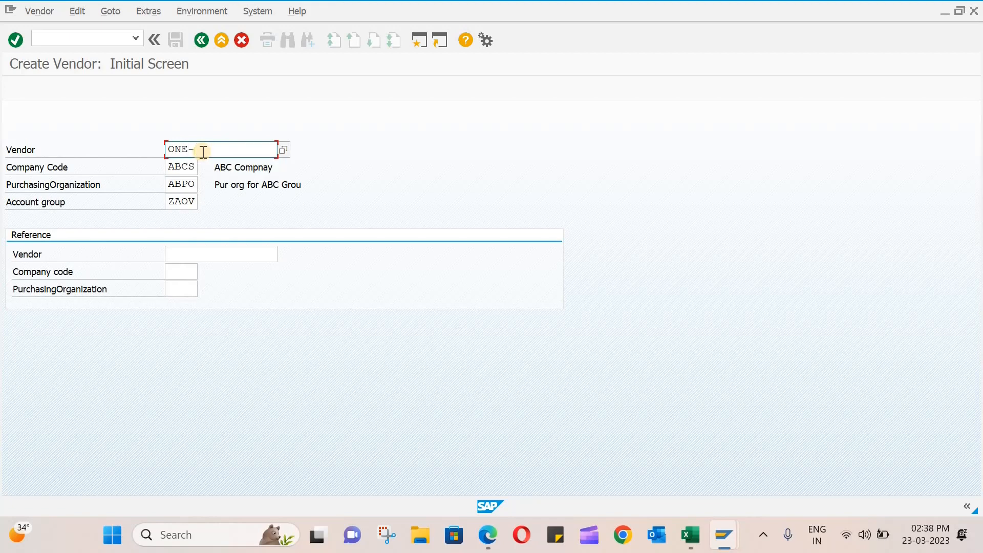
pyautogui.write('VEN')
pyautogui.press('Return')
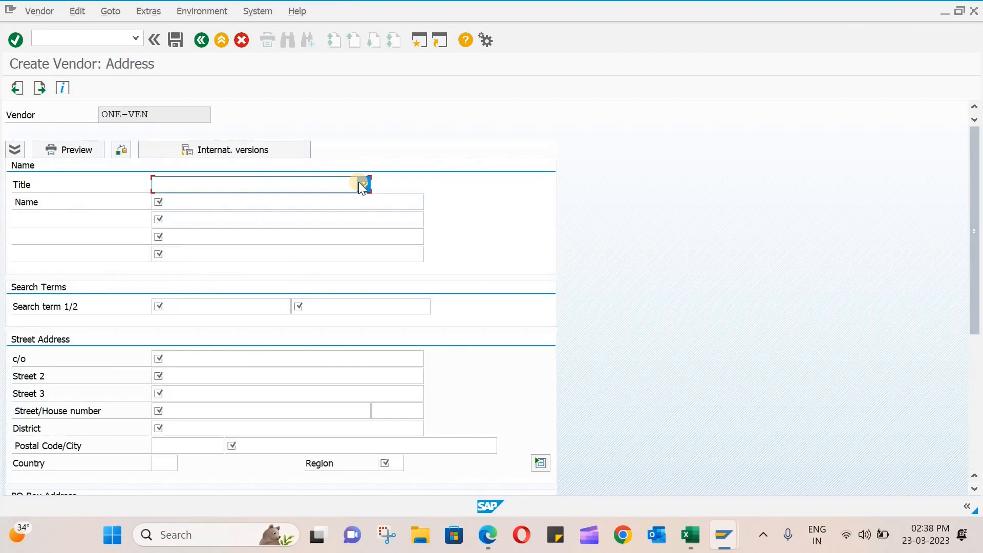
# - Set the title to Company, the name to ONE TIME VEN -1, and the three additional name lines to OTV
pyautogui.press('Down')
pyautogui.press('Tab')
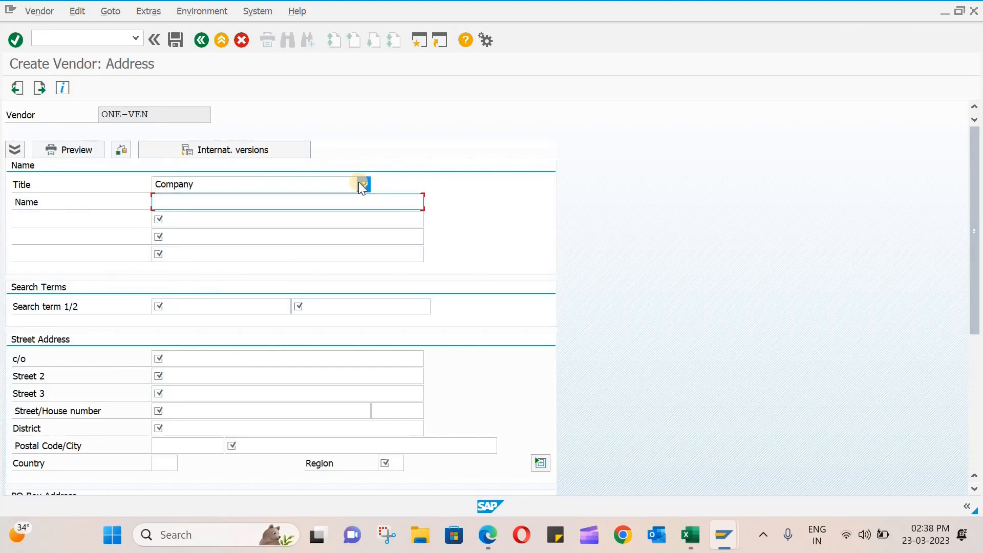
pyautogui.write('ONE TIME ')
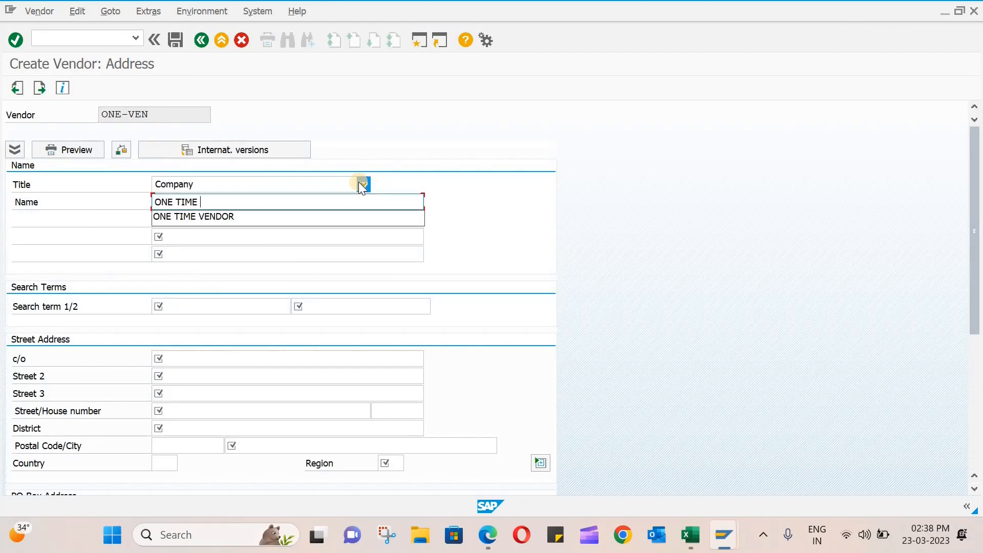
pyautogui.write('VEN -1')
pyautogui.press('Tab')
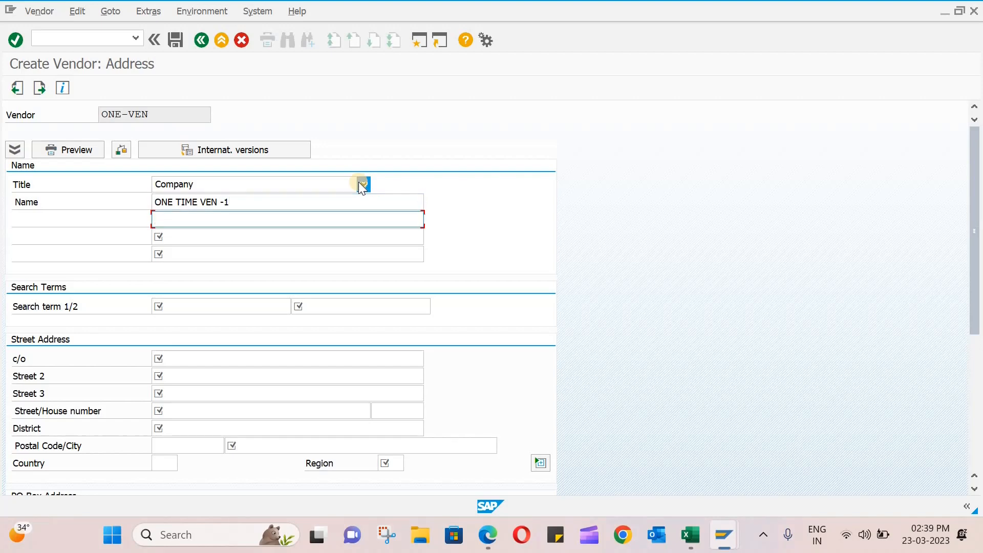
pyautogui.write('OTV')
pyautogui.press('Tab')
pyautogui.write('OTV')
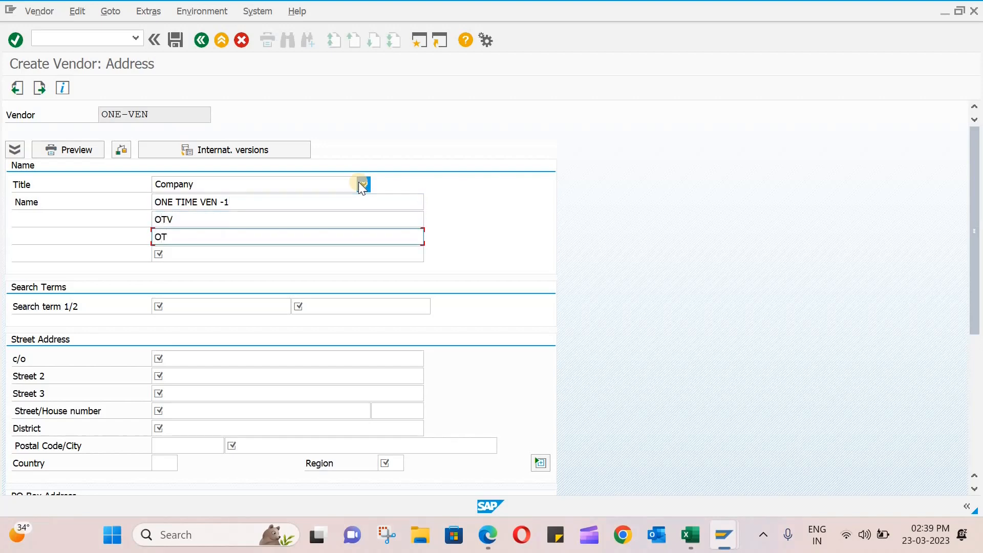
pyautogui.press('Tab')
pyautogui.write('OTV')
pyautogui.press('Tab')
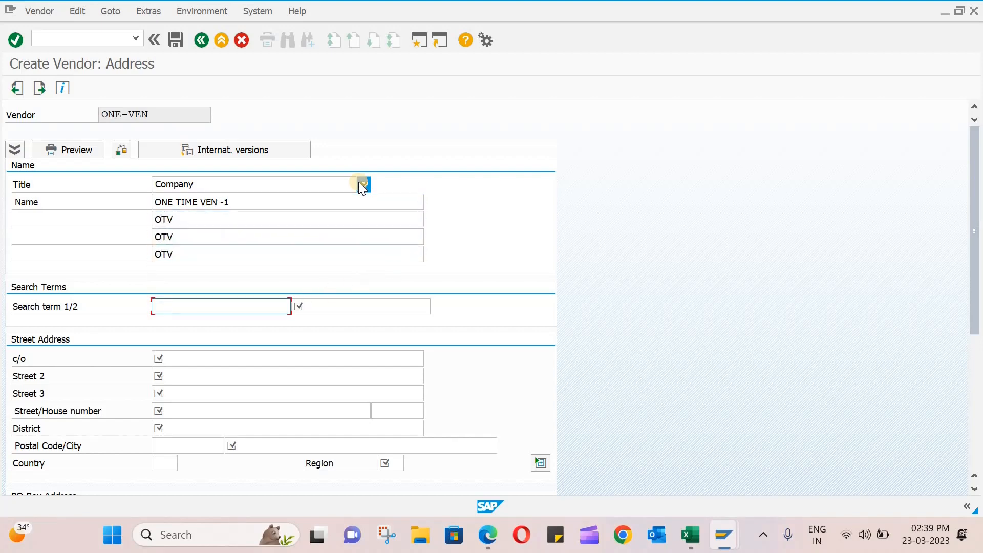
# - Enter OTV for both search terms and for the c/o line of the street address
pyautogui.write('OTV')
pyautogui.press('Tab')
pyautogui.write('OTV')
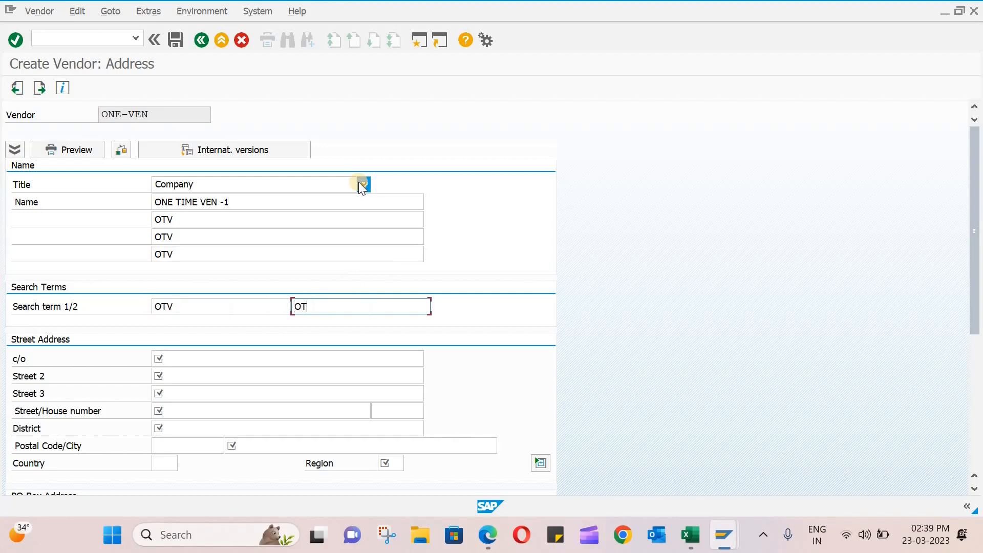
pyautogui.press('Tab')
pyautogui.write('OTV')
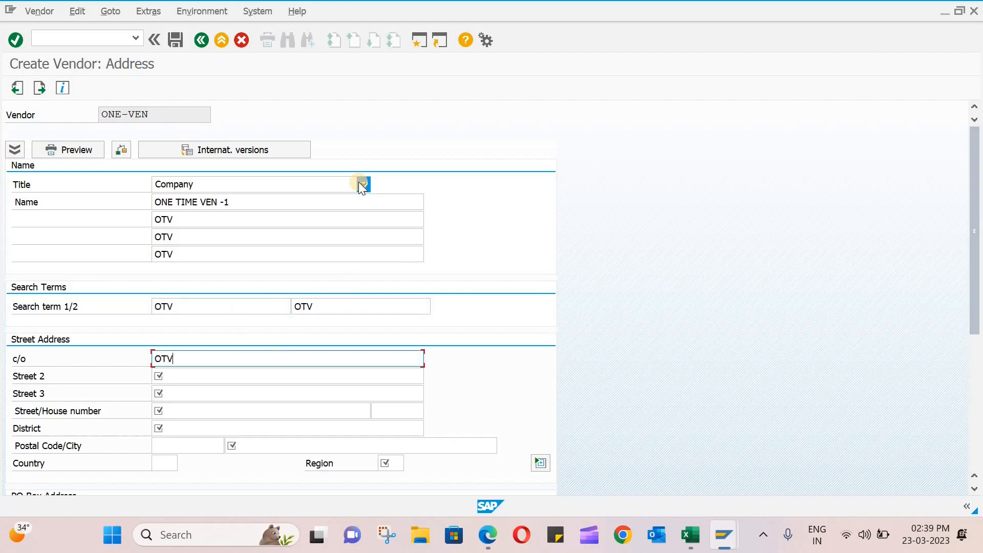
pyautogui.press('Tab')
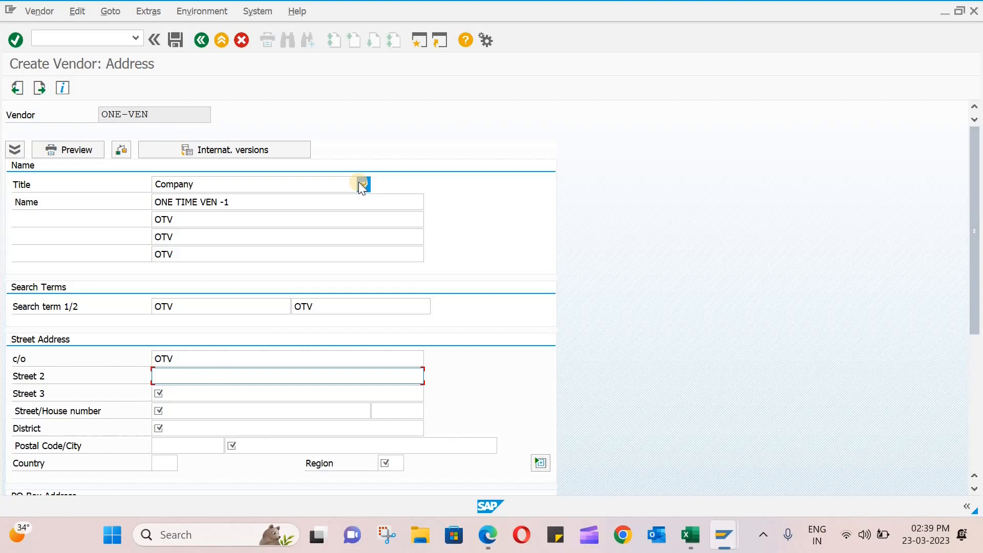
pyautogui.write('OTV')
pyautogui.press('BackSpace')
pyautogui.press('BackSpace')
pyautogui.press('BackSpace')
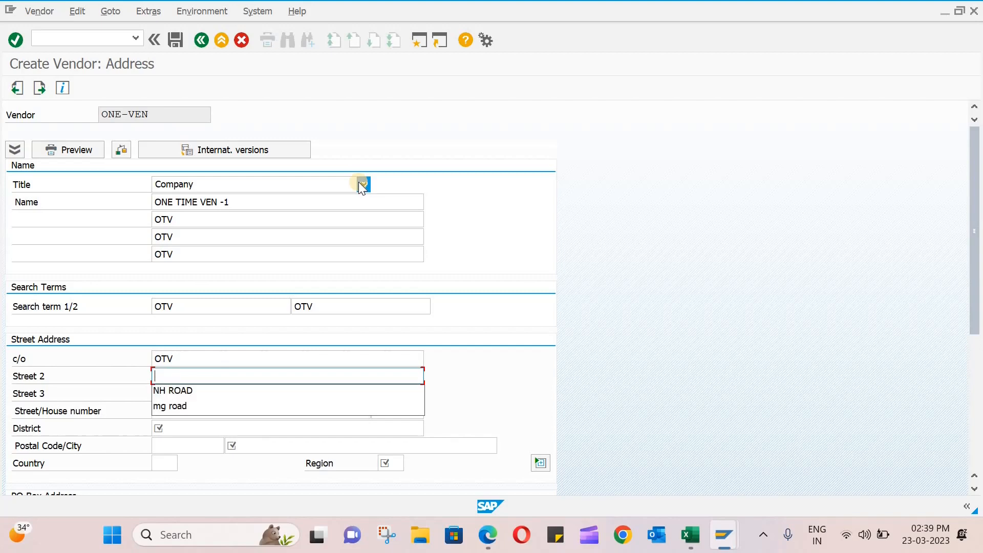
# - Fill in Street 2, Street 3, the street and the house number of the one-time vendor's address
pyautogui.write('HG ROAD')
pyautogui.press('Tab')
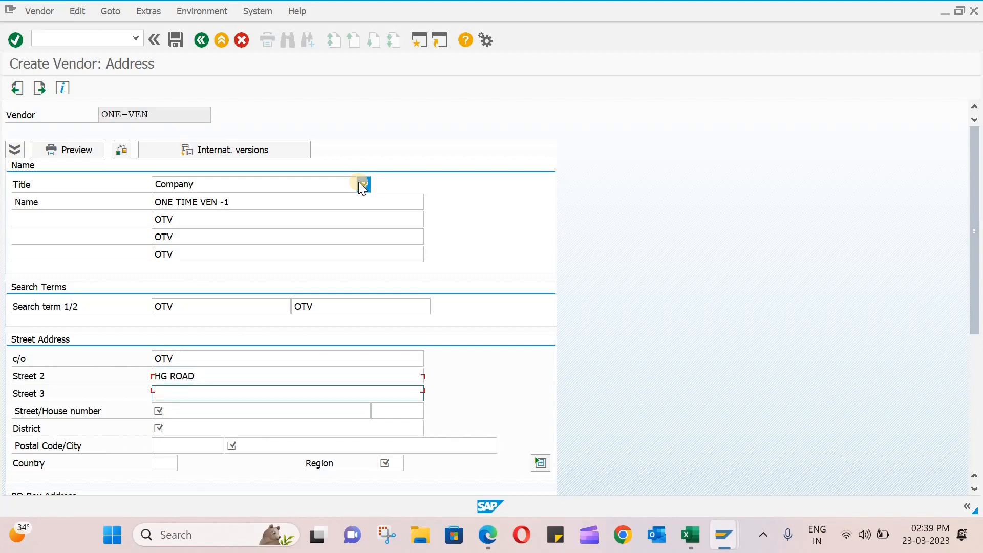
pyautogui.write('HG ROAD')
pyautogui.press('Tab')
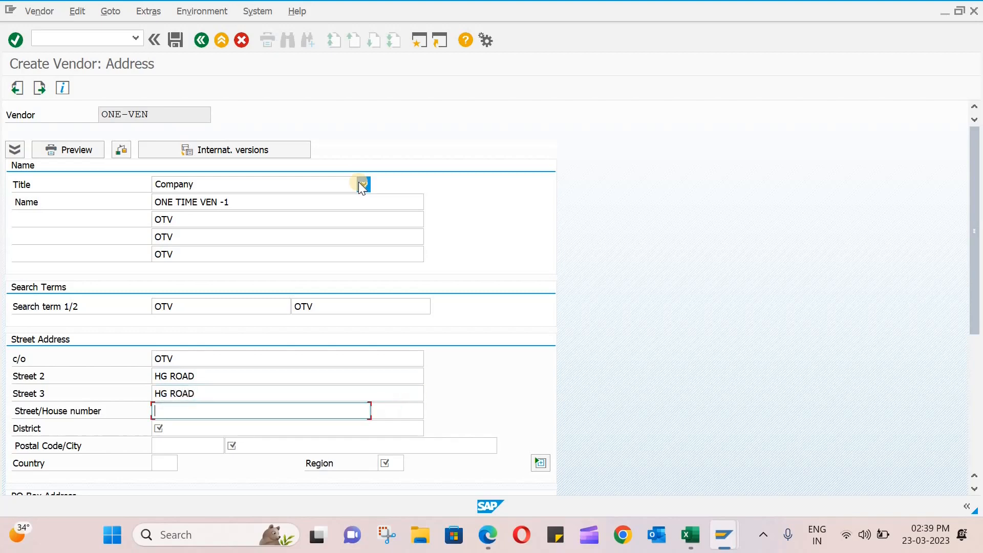
pyautogui.write('HG')
pyautogui.press('Tab')
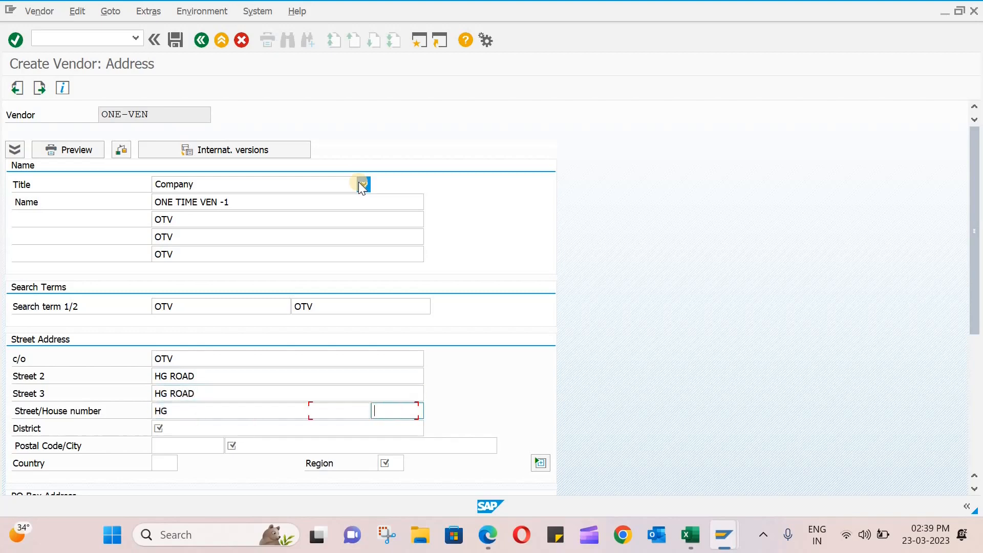
pyautogui.write('98')
pyautogui.press('Tab')
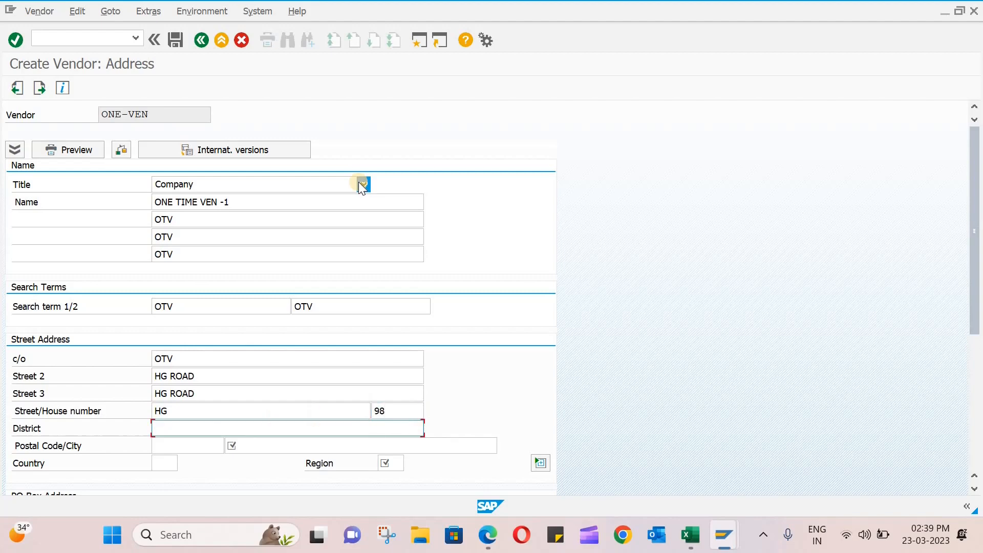
# - Fill in the district, postal code and city of the one-time vendor's address, with country IN and region 13
pyautogui.write('PUNE')
pyautogui.press('Tab')
pyautogui.write('123456')
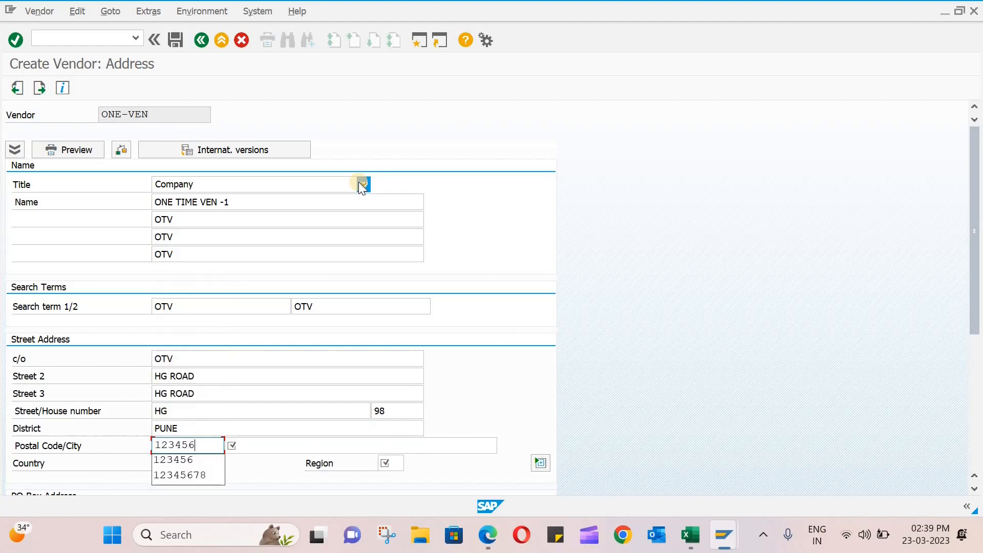
pyautogui.press('Tab')
pyautogui.write('PUNE')
pyautogui.press('Tab')
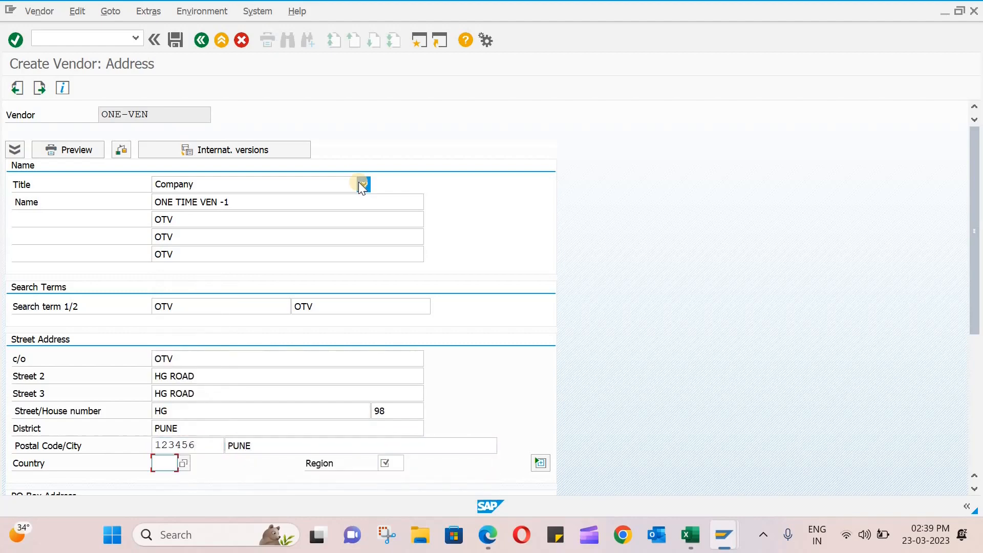
pyautogui.write('IN')
pyautogui.press('Tab')
pyautogui.write('13')
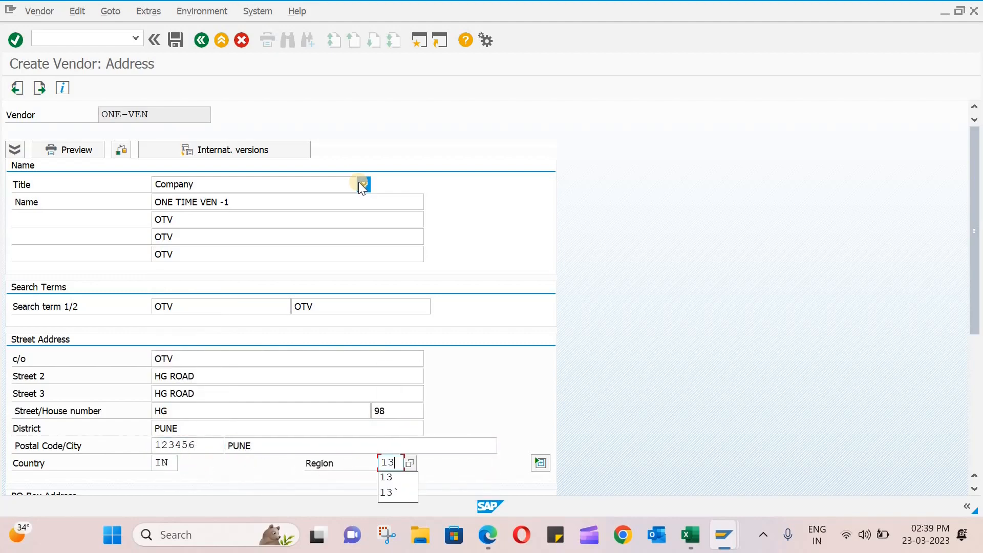
pyautogui.click(629, 265)
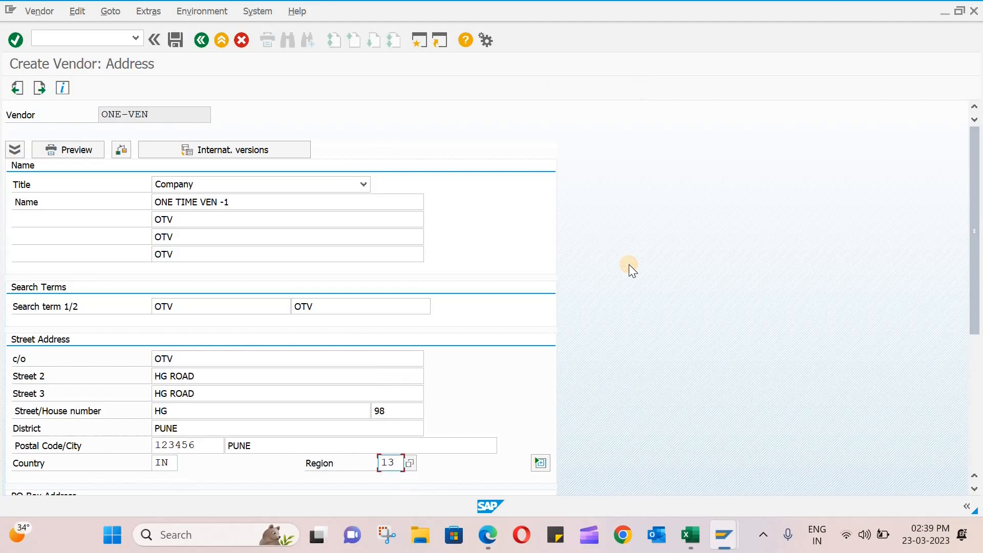
# - Fill in the PO box, its postal code and the other city, and continue past the address data
pyautogui.scroll(-5, 629, 264)
pyautogui.click(187, 398)
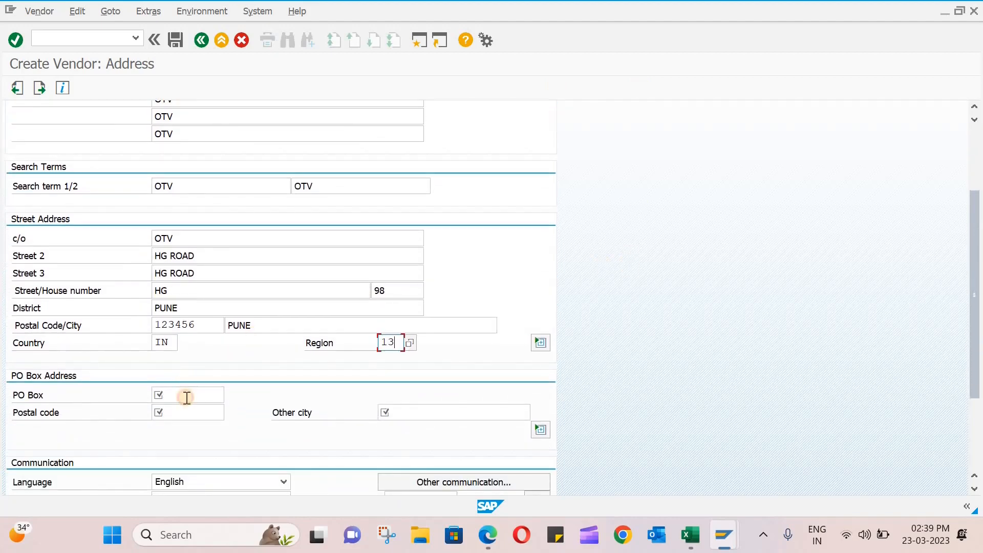
pyautogui.write('123456')
pyautogui.press('Tab')
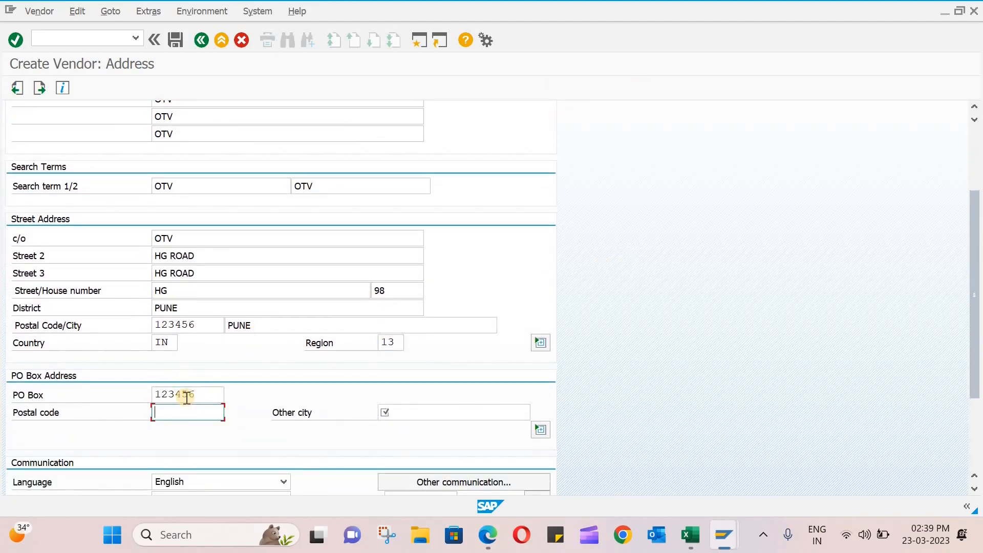
pyautogui.write('123456')
pyautogui.press('Tab')
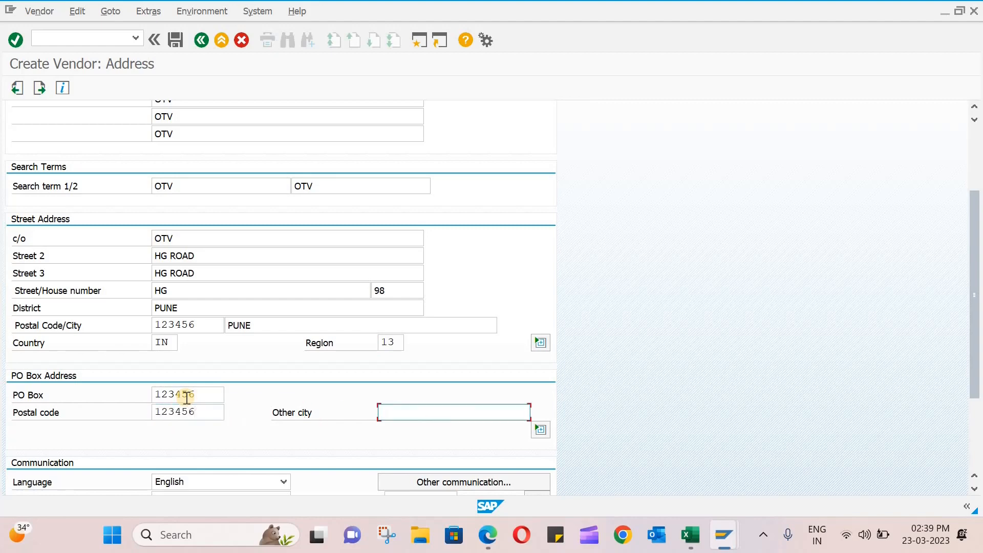
pyautogui.write('PUNE')
pyautogui.press('Return')
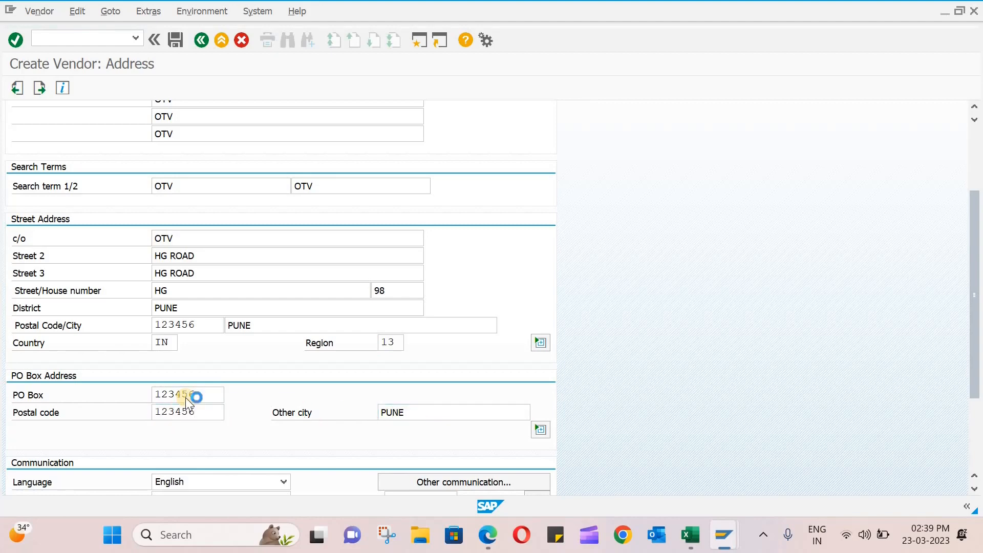
# - Skip the bank details, set reconciliation account 160000 and cash management group A1, and continue to the accounting payment data
pyautogui.press('Return')
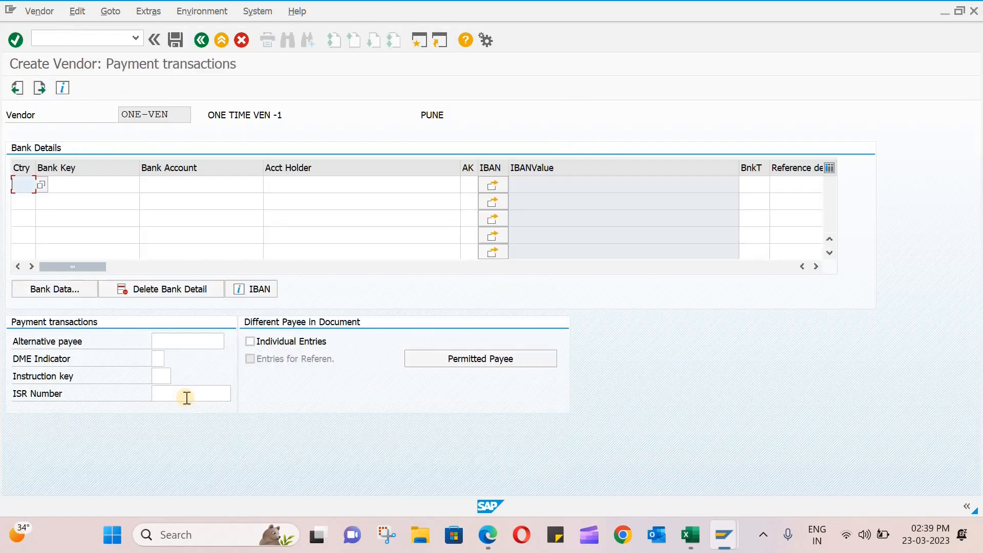
pyautogui.press('Return')
pyautogui.press('Return')
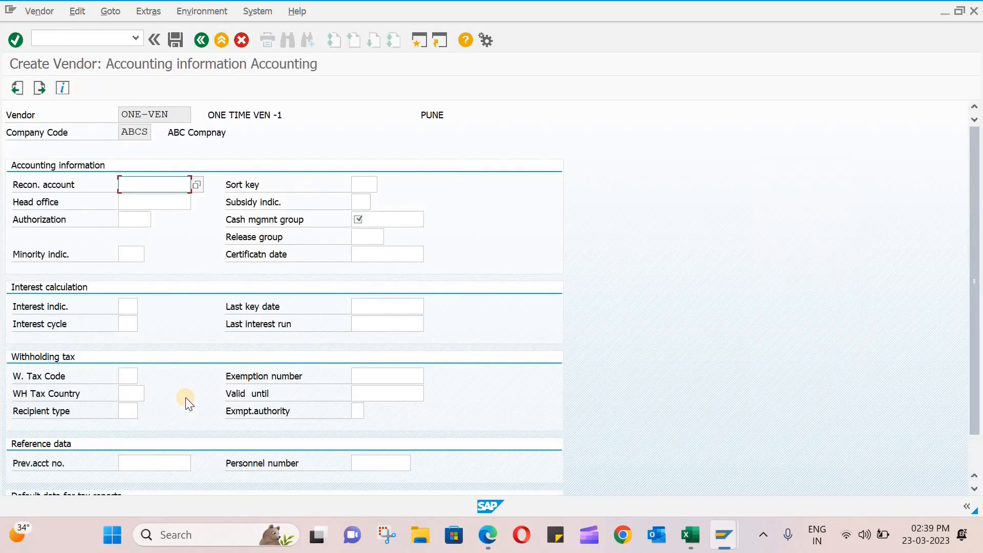
pyautogui.write('1')
pyautogui.press('Down')
pyautogui.press('Return')
pyautogui.click(395, 221)
pyautogui.write('A1')
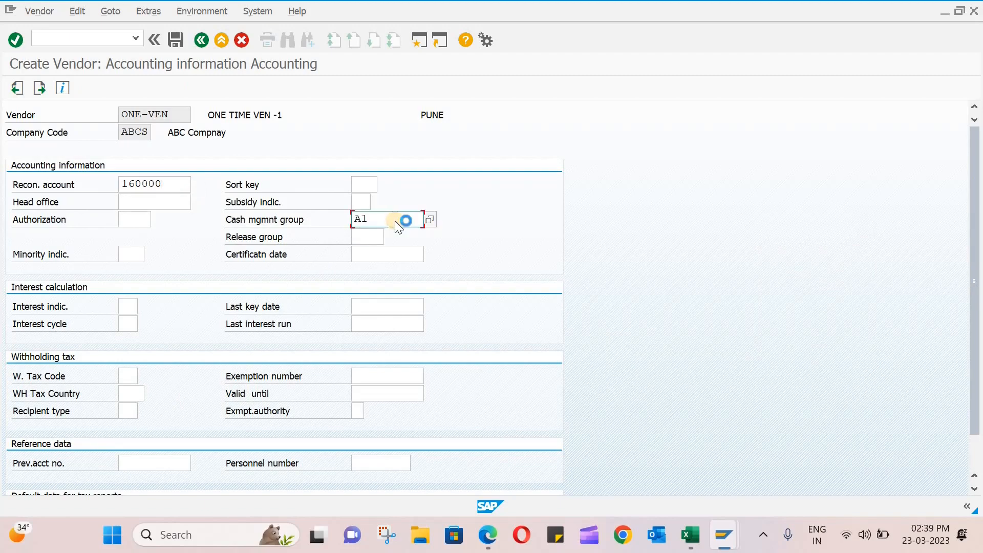
pyautogui.press('Return')
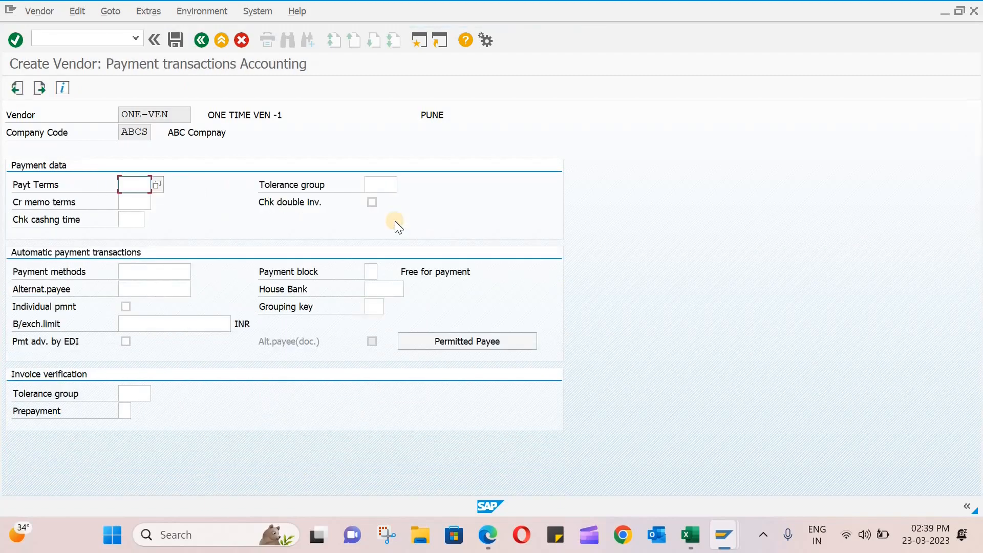
# - Set the payment terms to 0001, enable the double invoice check, and continue to the correspondence data
pyautogui.write('0001')
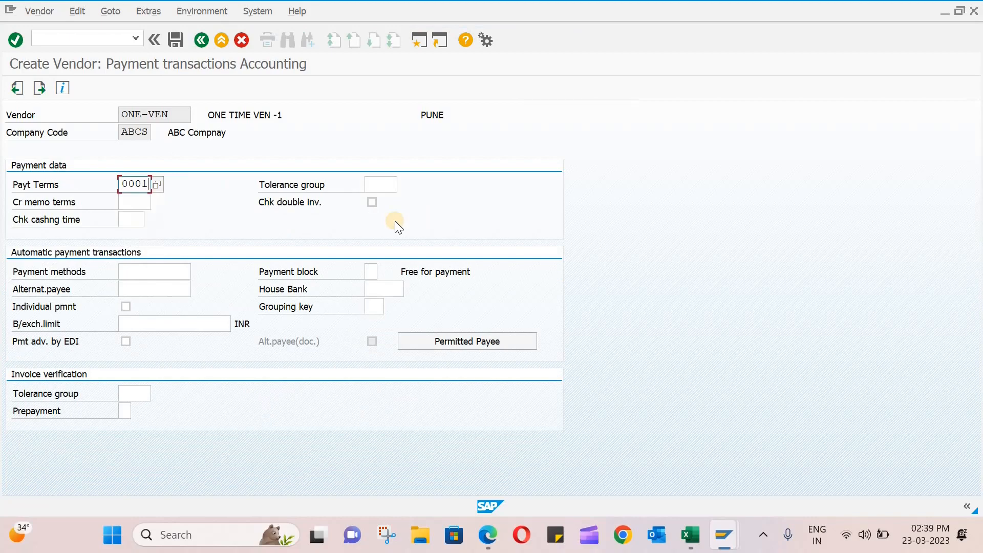
pyautogui.press('Tab')
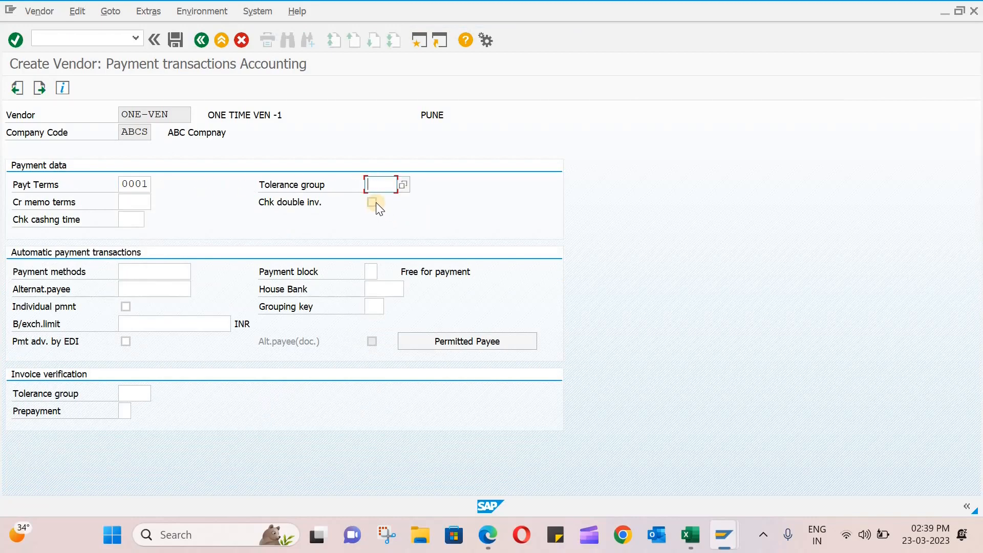
pyautogui.click(375, 202)
pyautogui.press('Return')
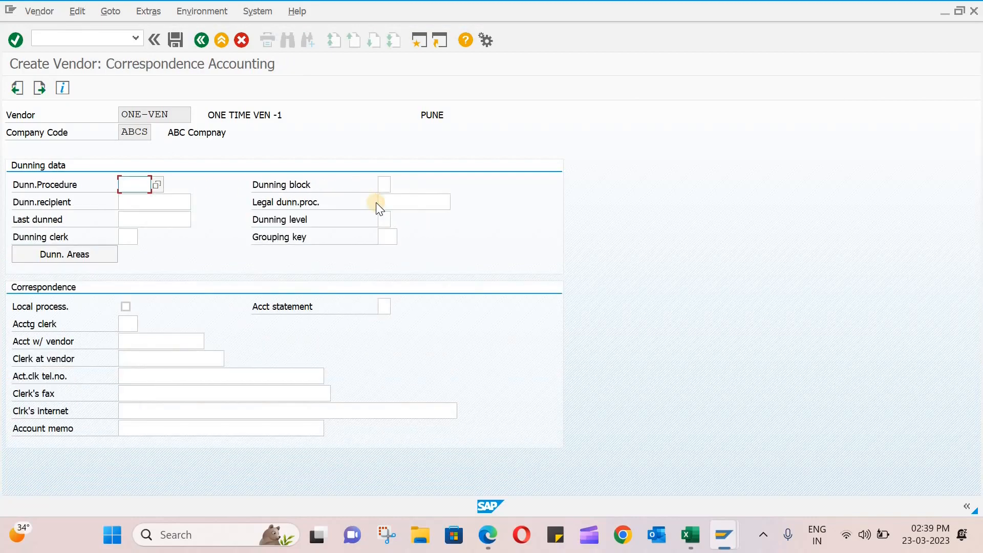
# - In the purchasing data, set order currency INR, terms of payment 0001, and CFR for the Incoterms code and its description
pyautogui.press('Return')
pyautogui.write('INR')
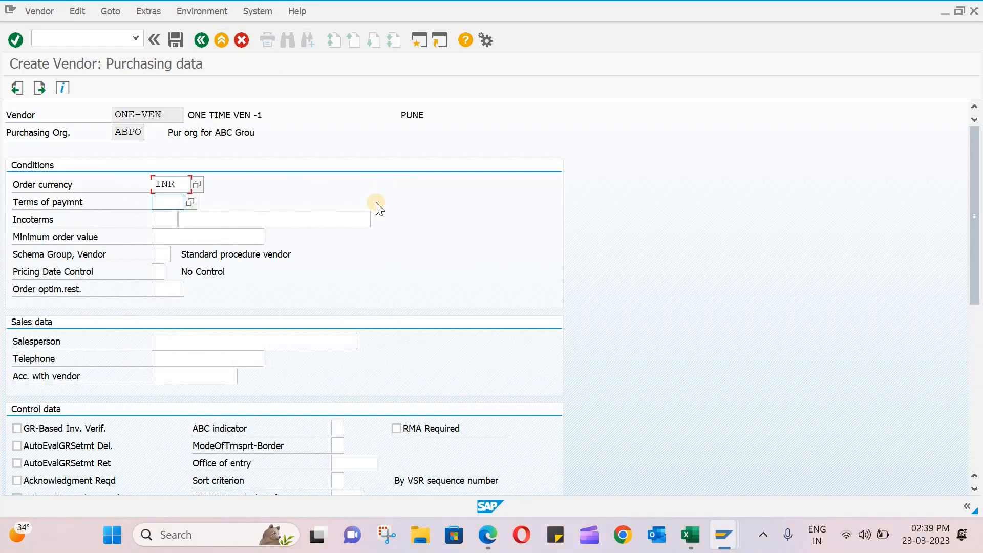
pyautogui.press('Tab')
pyautogui.write('0001')
pyautogui.press('Tab')
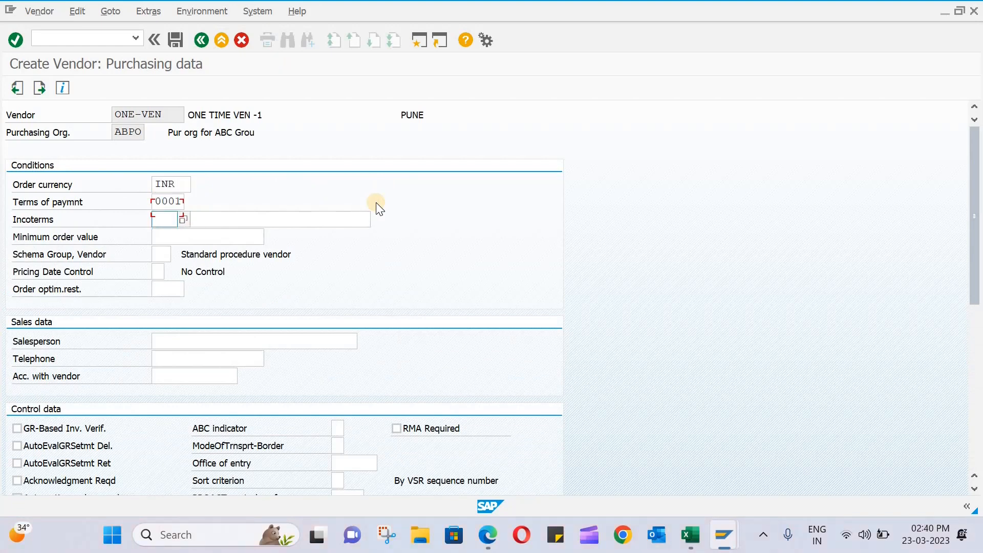
pyautogui.write('CFR')
pyautogui.press('Tab')
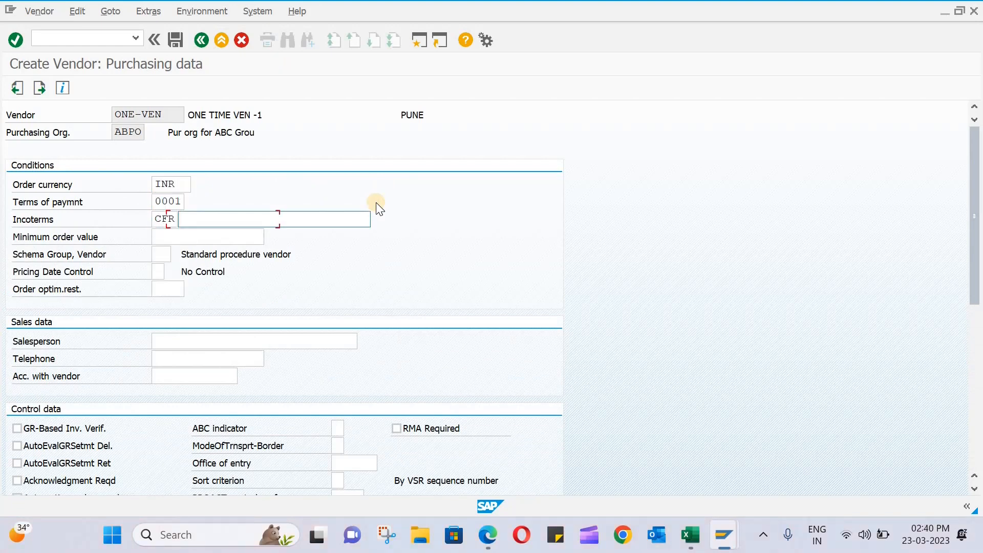
pyautogui.write('CFR')
# - Enable Acknowledgment Reqd and GR-Based Inv. Verif. in the control data and continue to the partner functions
pyautogui.scroll(-1, 90, 453)
pyautogui.click(35, 450)
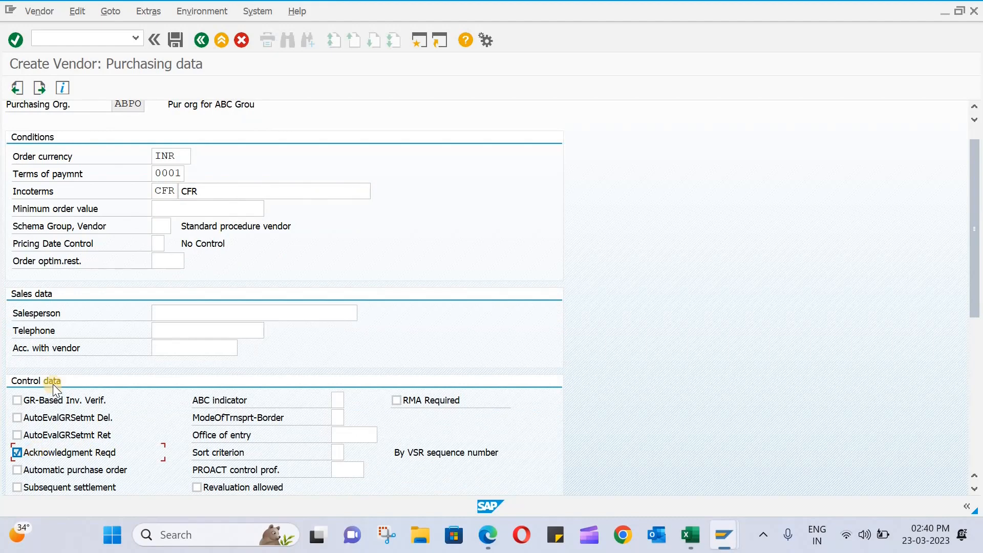
pyautogui.click(53, 399)
pyautogui.scroll(-3, 540, 201)
pyautogui.press('Return')
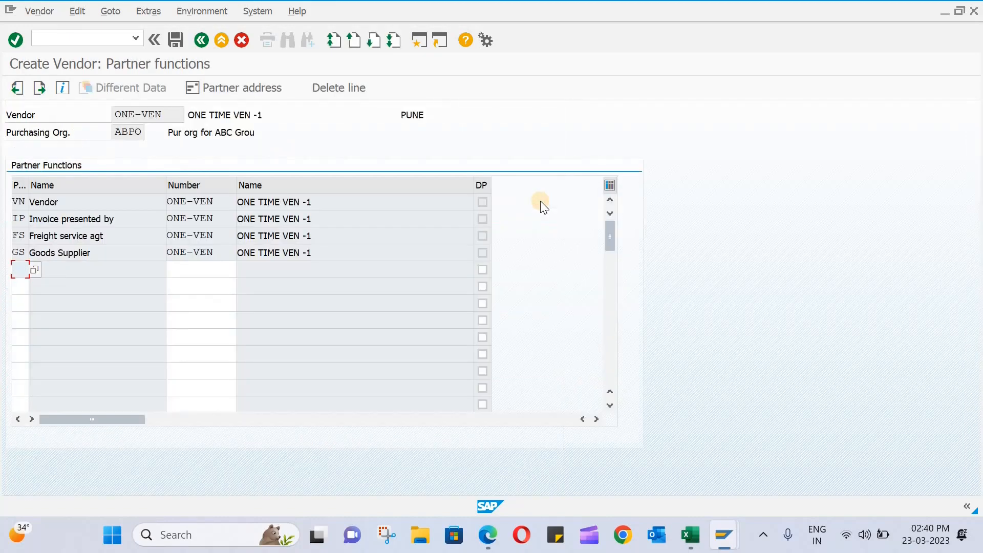
# - Accept the default partner functions and save the one-time vendor
pyautogui.press('Return')
pyautogui.press('Return')
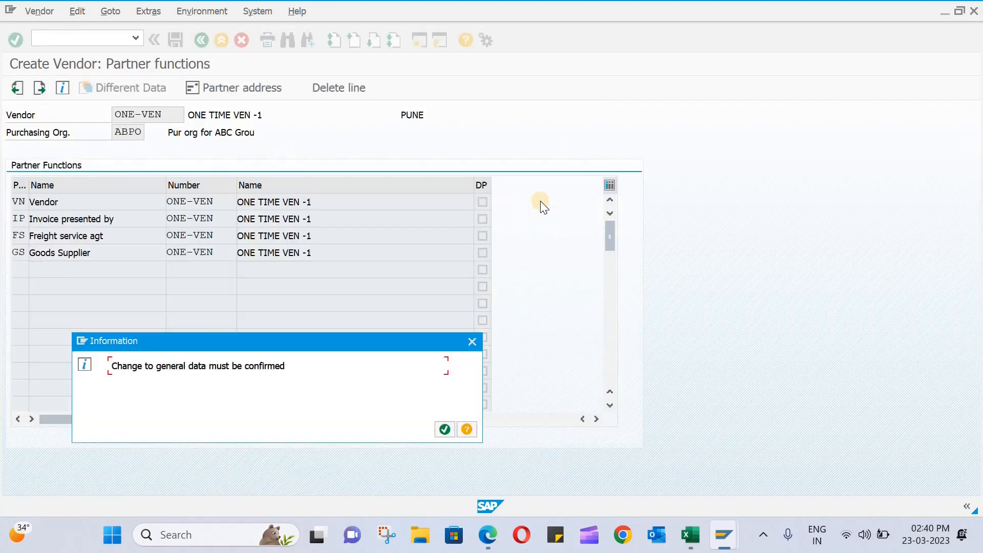
pyautogui.press('Return')
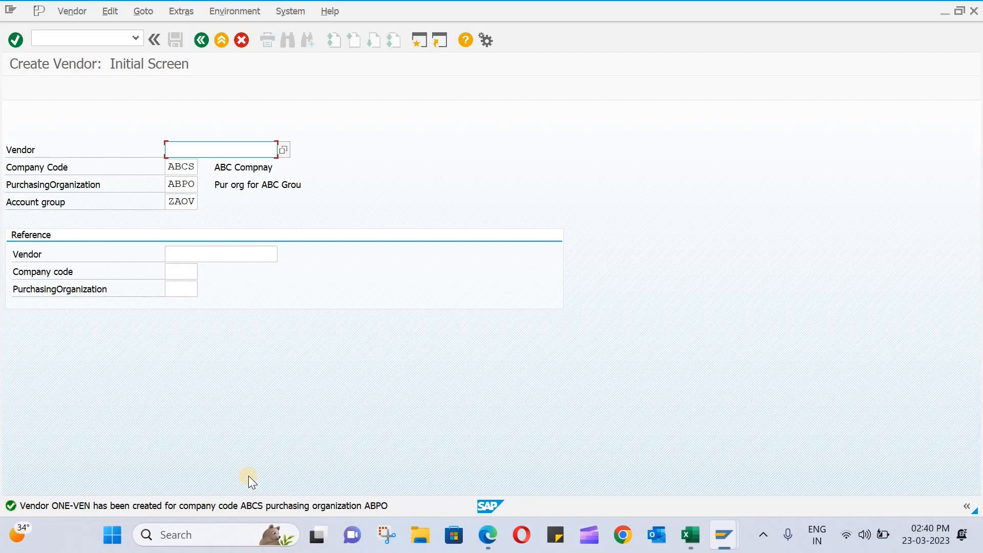
# - Open transaction XK02 to change a vendor
pyautogui.click(90, 34)
pyautogui.write('/N')
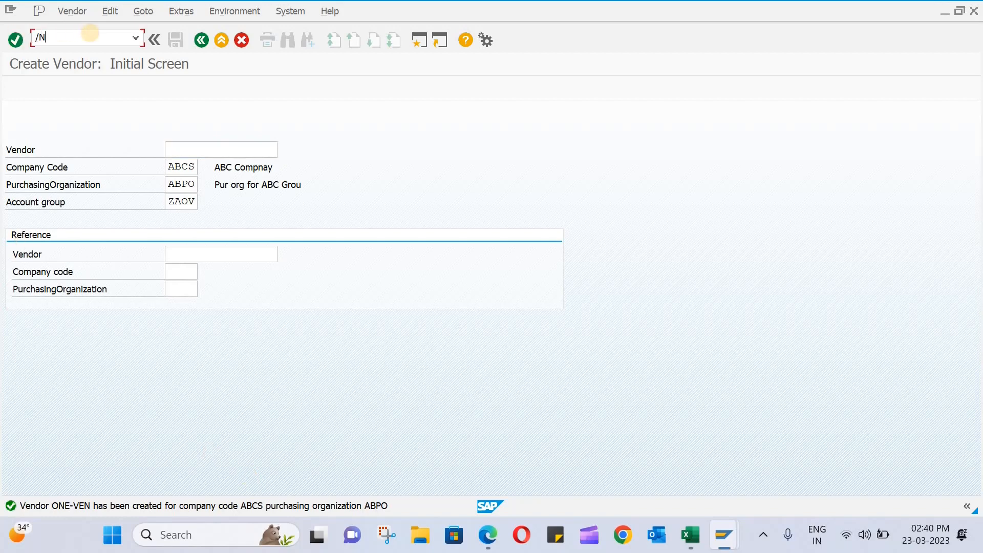
pyautogui.write('XK02')
pyautogui.press('Return')
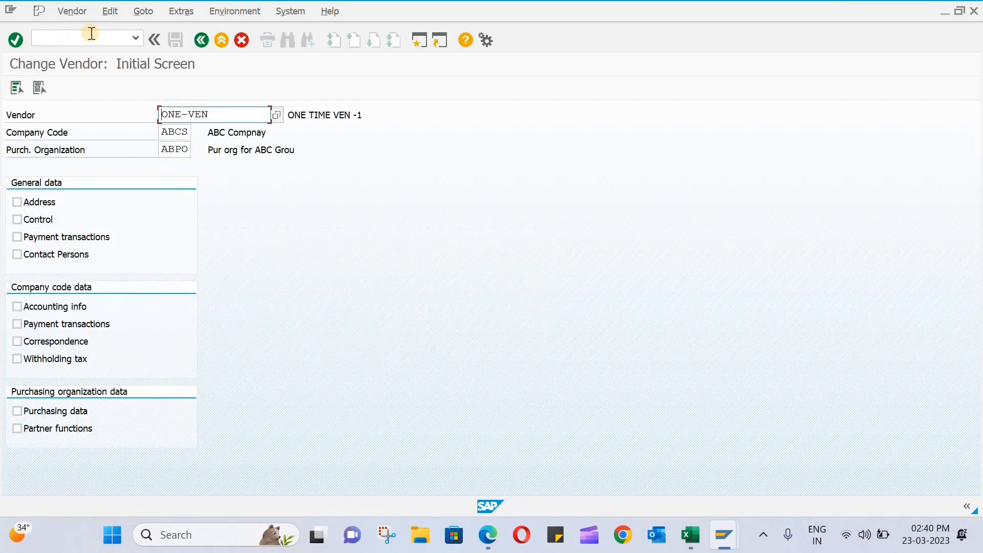
# - Restart transaction XK02 from the Change Vendor initial screen
pyautogui.write('/')
pyautogui.click(91, 33)
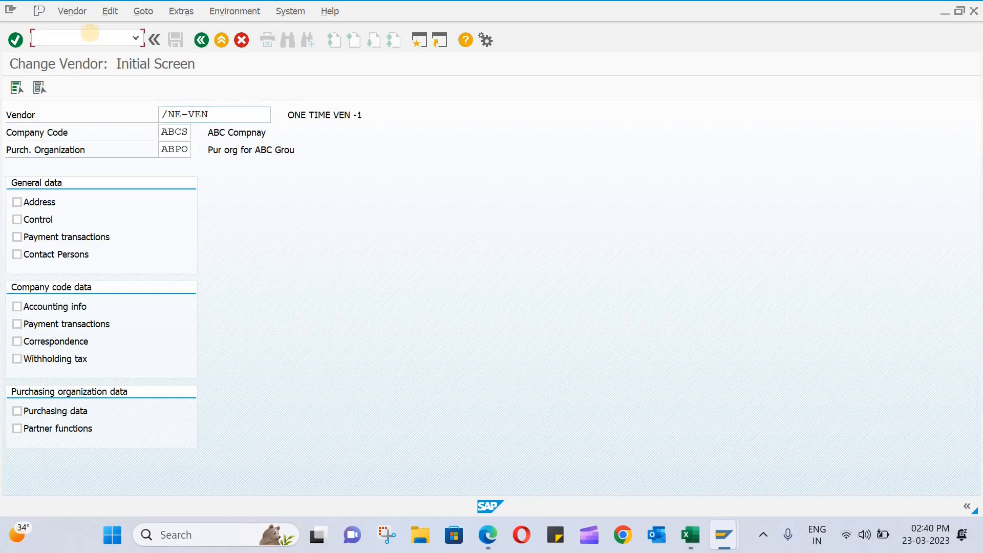
pyautogui.write('/NXK02')
pyautogui.press('Return')
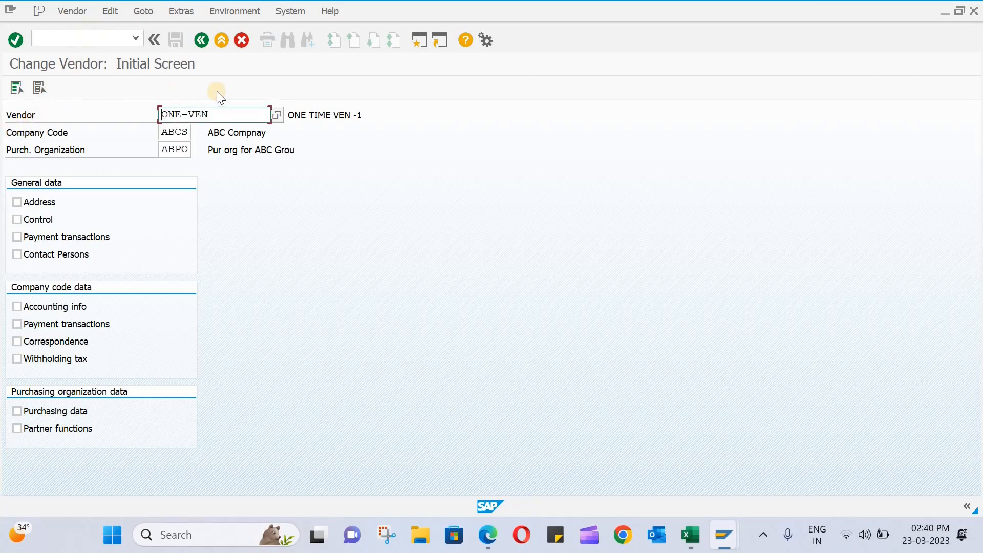
# - Replace the preset vendor on the Change Vendor initial screen with VEN-101
pyautogui.moveTo(222, 108); pyautogui.dragTo(82, 109)
pyautogui.press('BackSpace')
pyautogui.write('VEN')
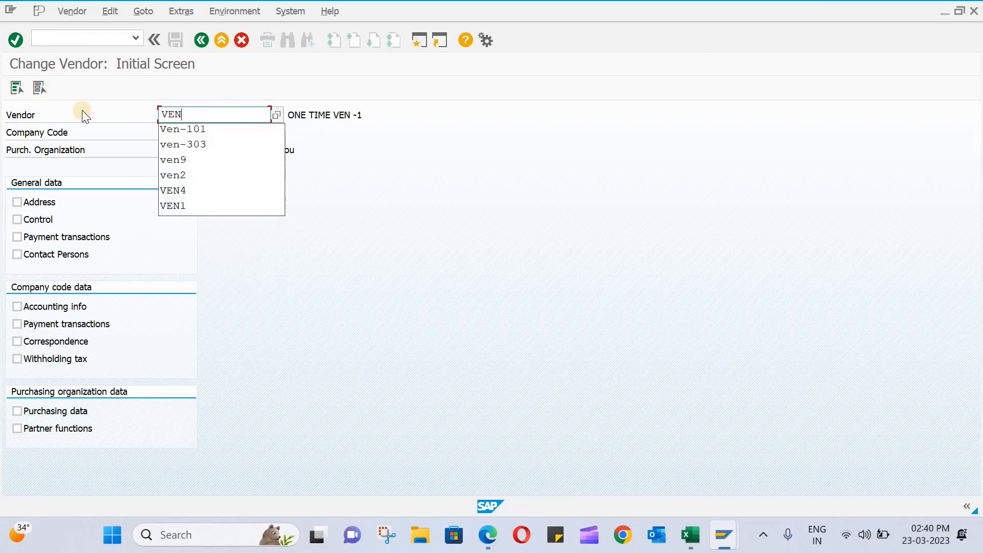
pyautogui.write('-101')
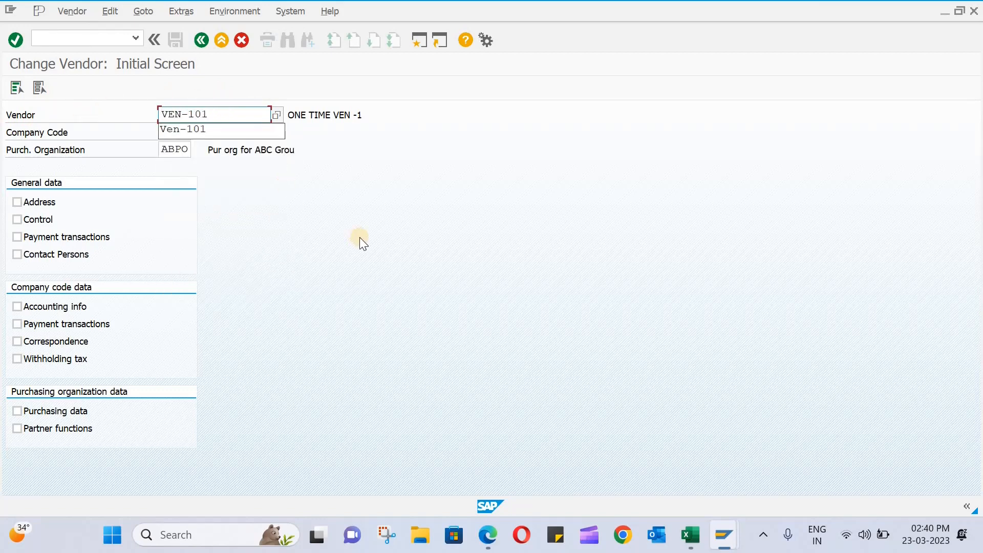
pyautogui.press('Return')
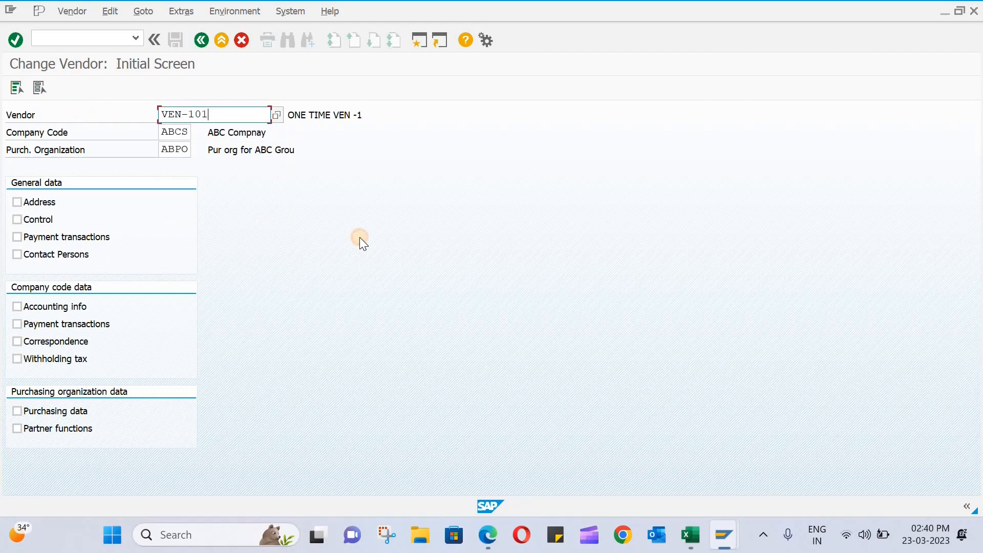
# - Select the Address, Control, both Payment transactions, Accounting info, Correspondence, Purchasing data and Partner functions views, and open the vendor for changing
pyautogui.click(37, 203)
pyautogui.click(36, 221)
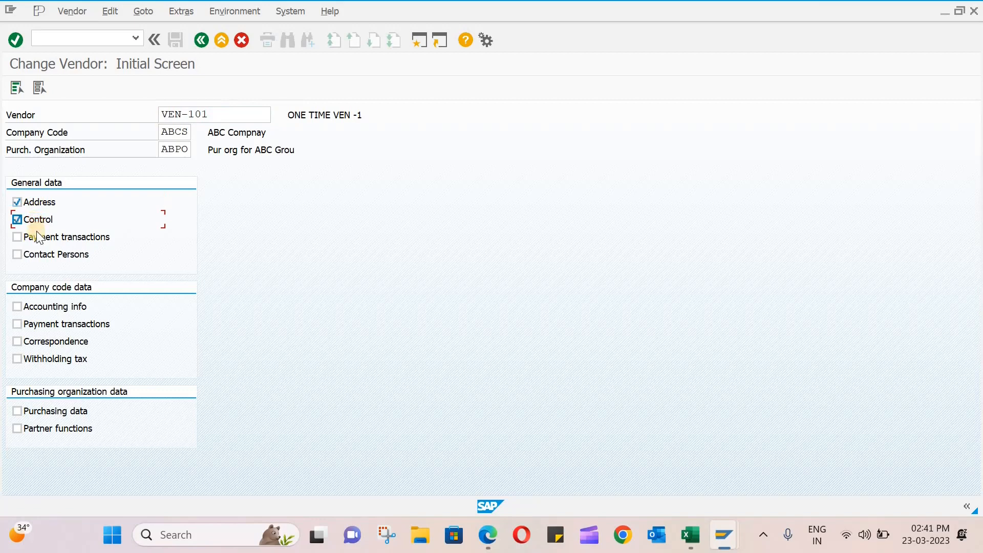
pyautogui.click(38, 236)
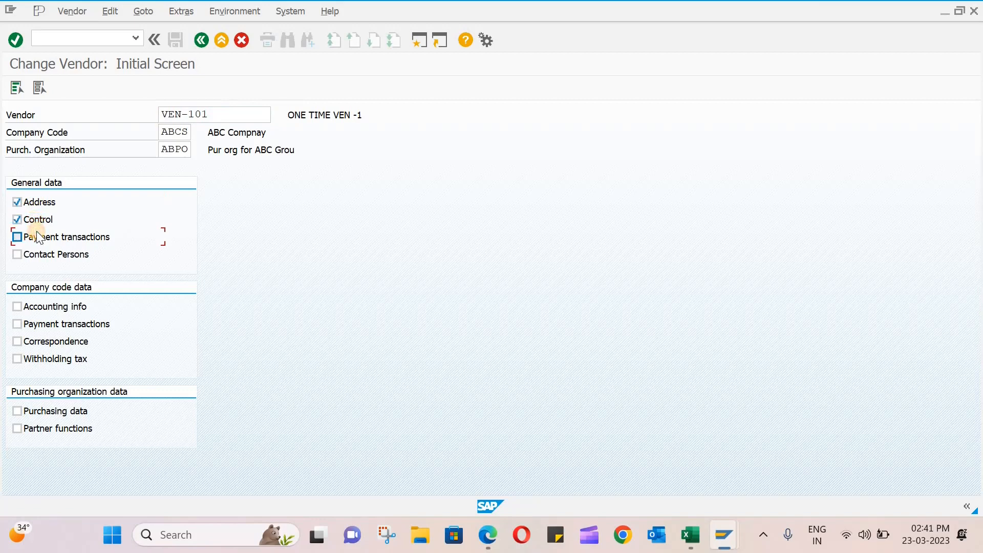
pyautogui.click(63, 304)
pyautogui.click(55, 319)
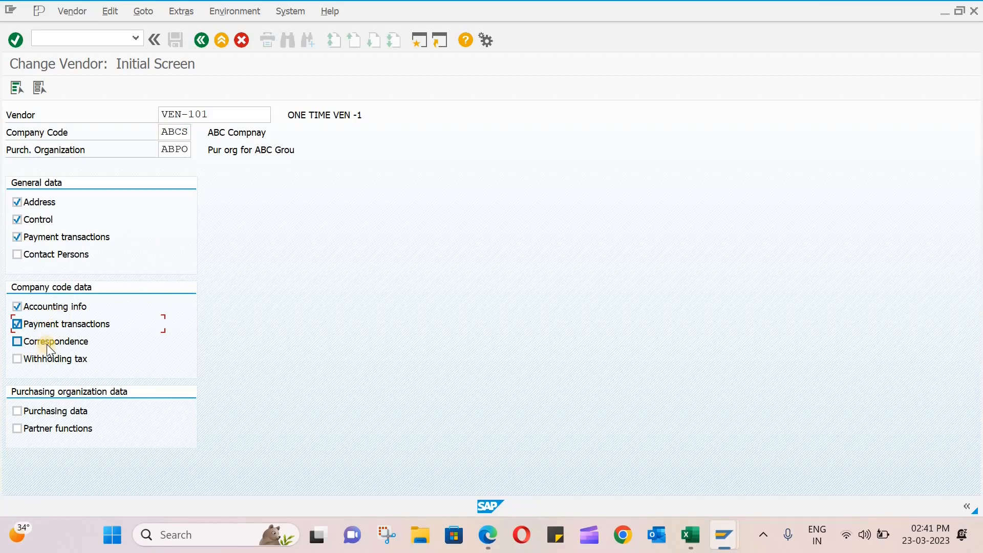
pyautogui.click(48, 343)
pyautogui.click(45, 410)
pyautogui.press('Return')
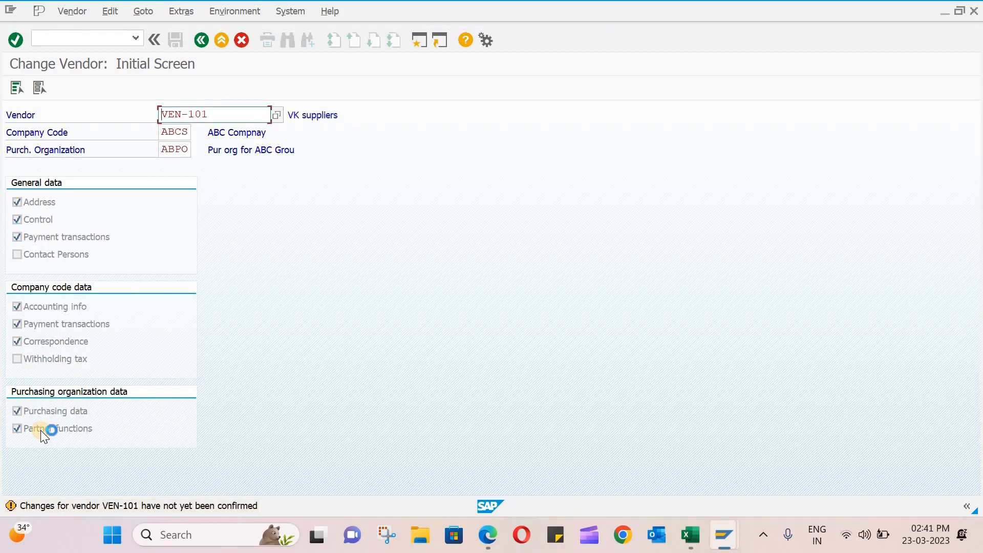
pyautogui.press('Return')
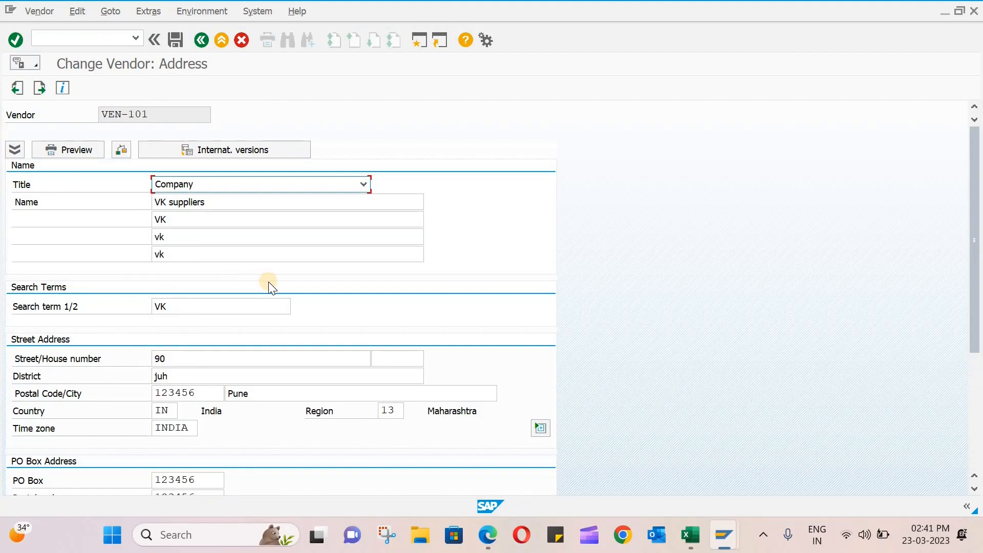
# - Set the payment terms of vendor VEN-101 to 0004 in the company code Payment transactions view
pyautogui.scroll(-3, 270, 287)
pyautogui.scroll(1, 270, 287)
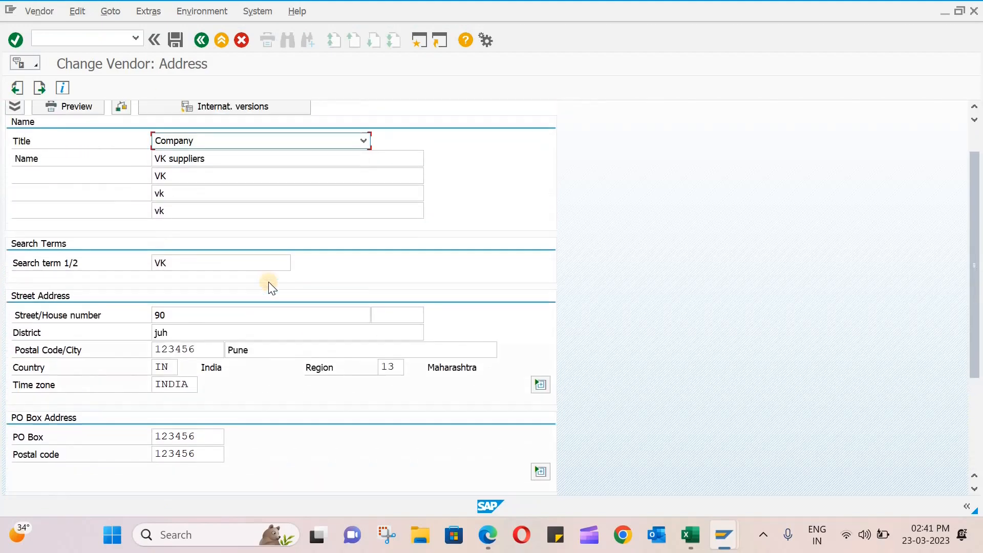
pyautogui.press('Return')
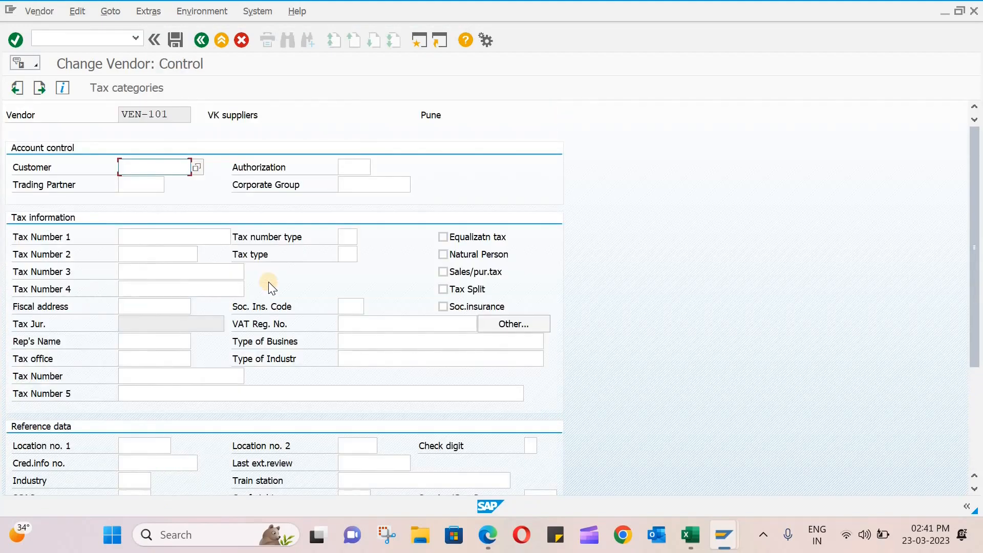
pyautogui.press('Return')
pyautogui.press('Return')
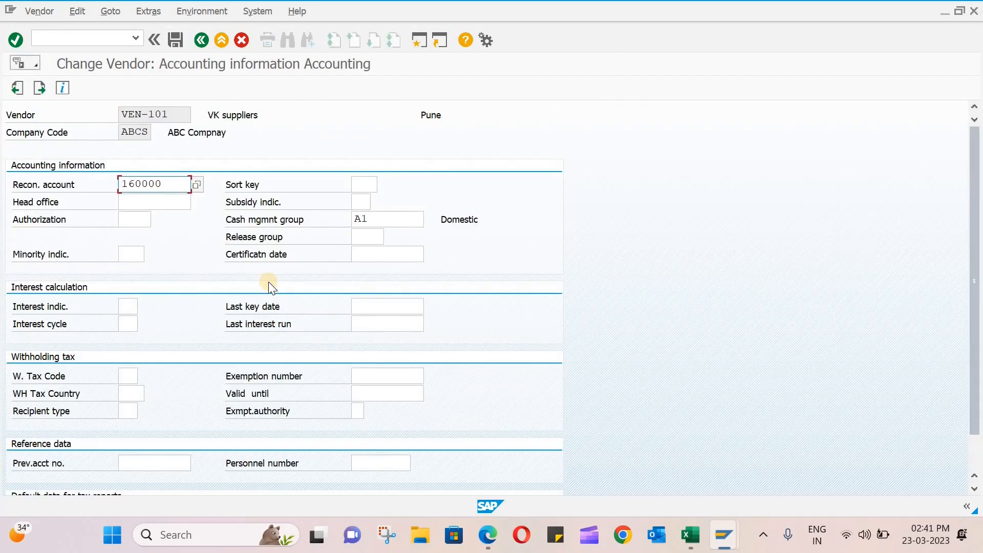
pyautogui.press('Return')
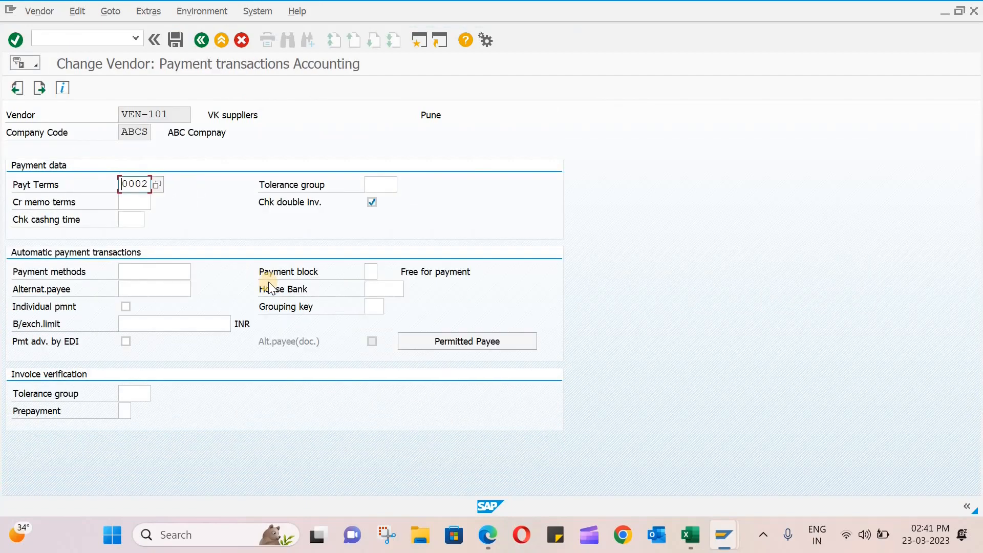
pyautogui.click(155, 186)
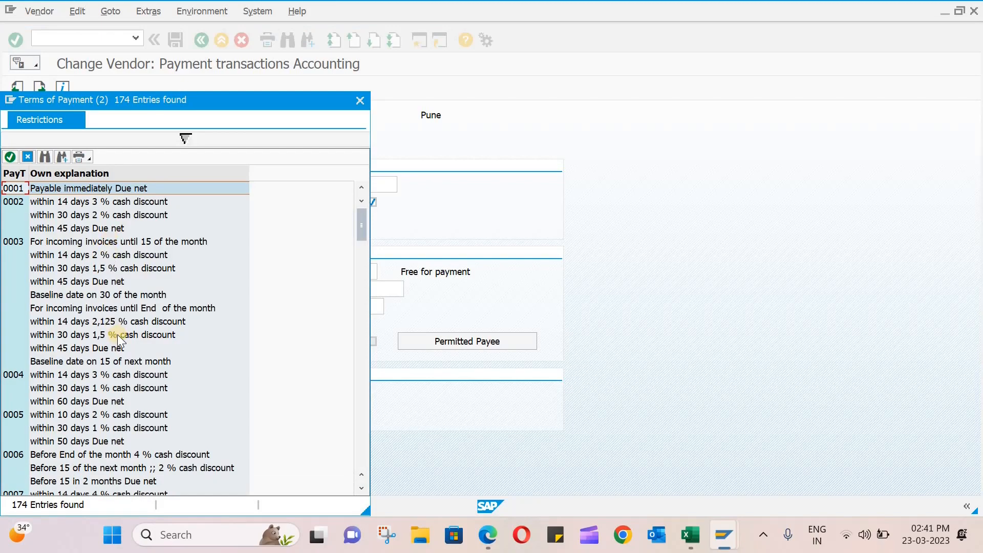
pyautogui.doubleClick(109, 367)
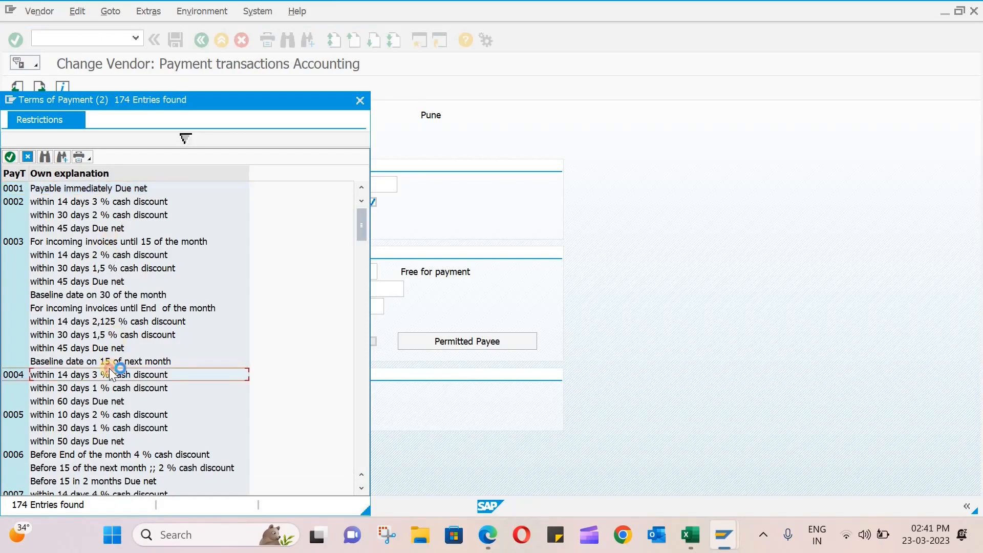
# - Continue through the remaining views of vendor VEN-101 up to Partner functions and save the changes
pyautogui.press('Return')
pyautogui.press('Return')
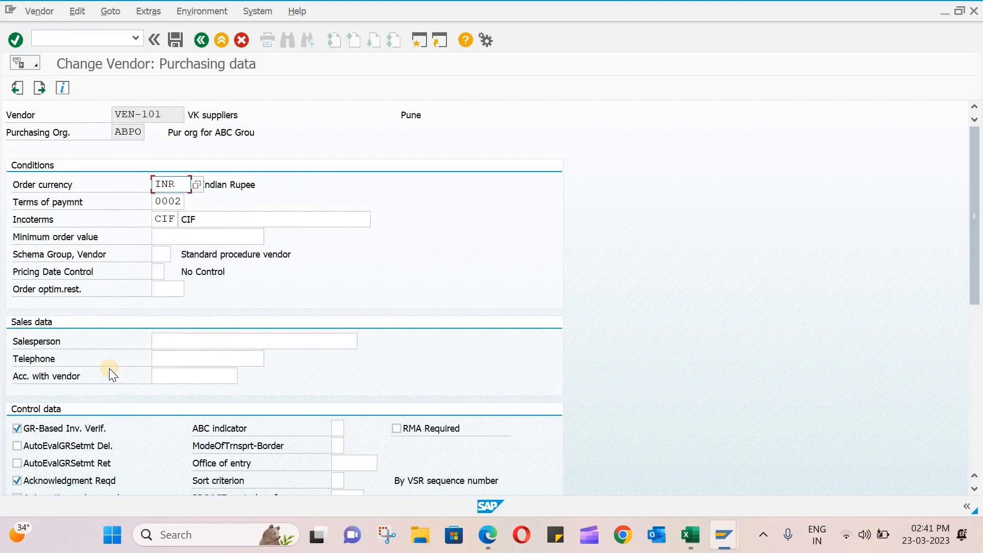
pyautogui.press('Return')
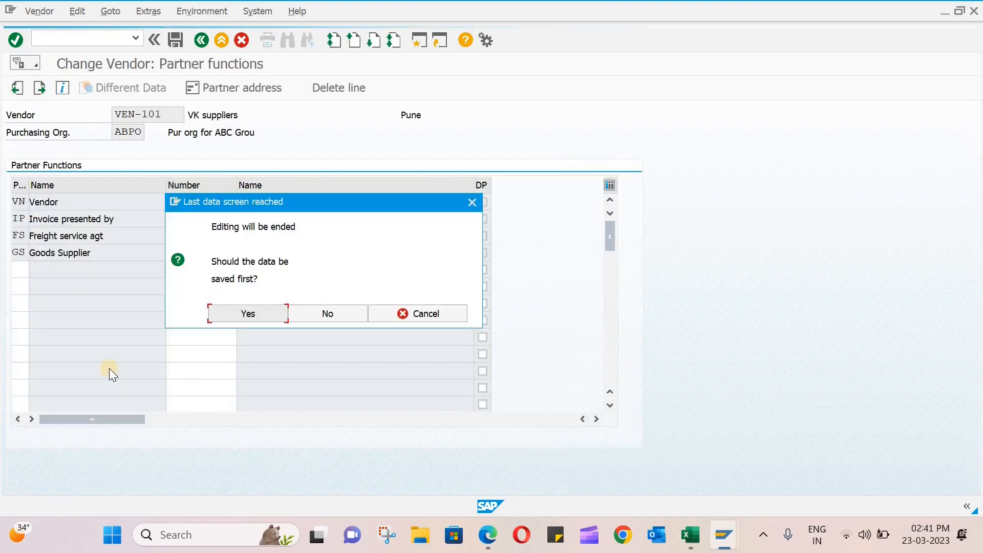
pyautogui.press('Return')
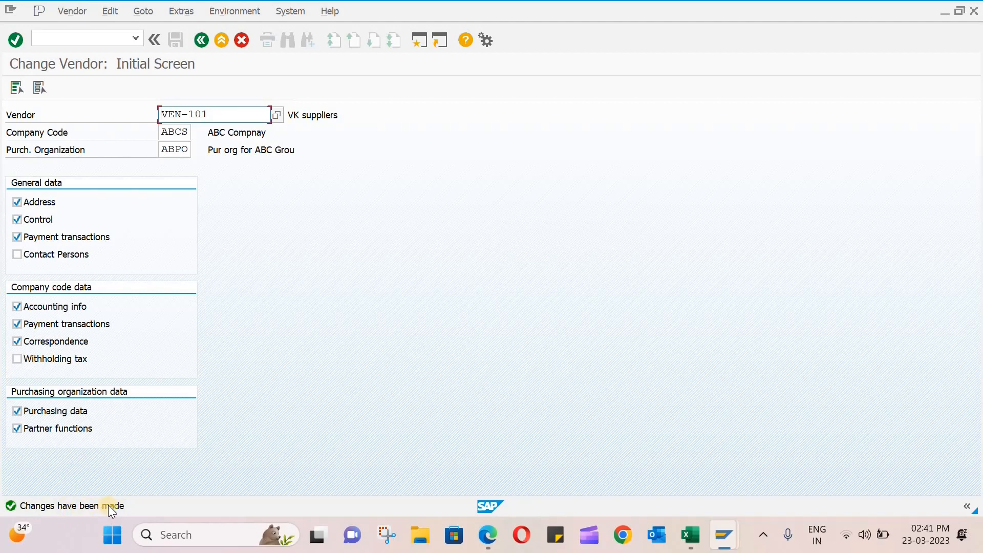
# - Switch to transaction XK03 and display vendor VEN-101 for company code ABCS and purchasing organization ABPO
pyautogui.click(75, 38)
pyautogui.write('/')
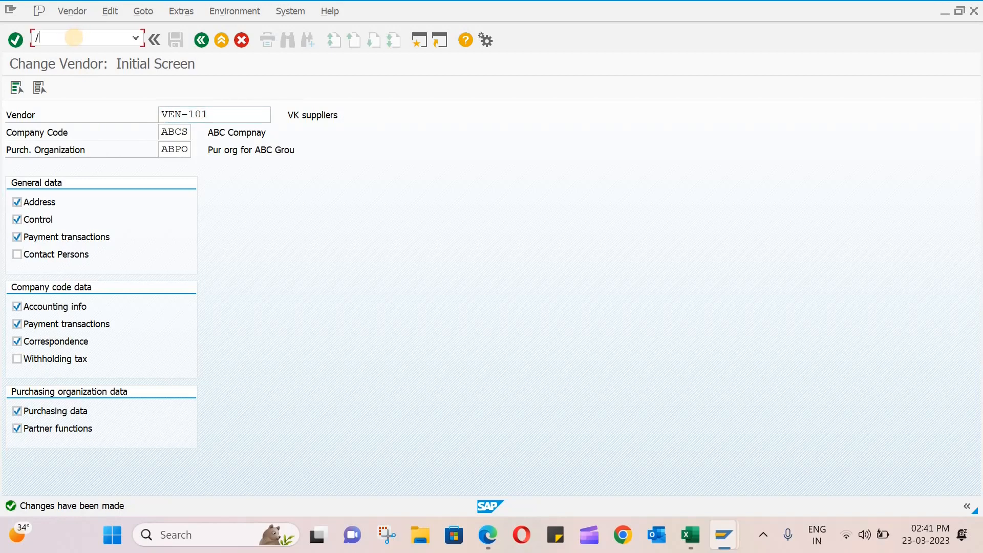
pyautogui.write('NXK03')
pyautogui.press('Return')
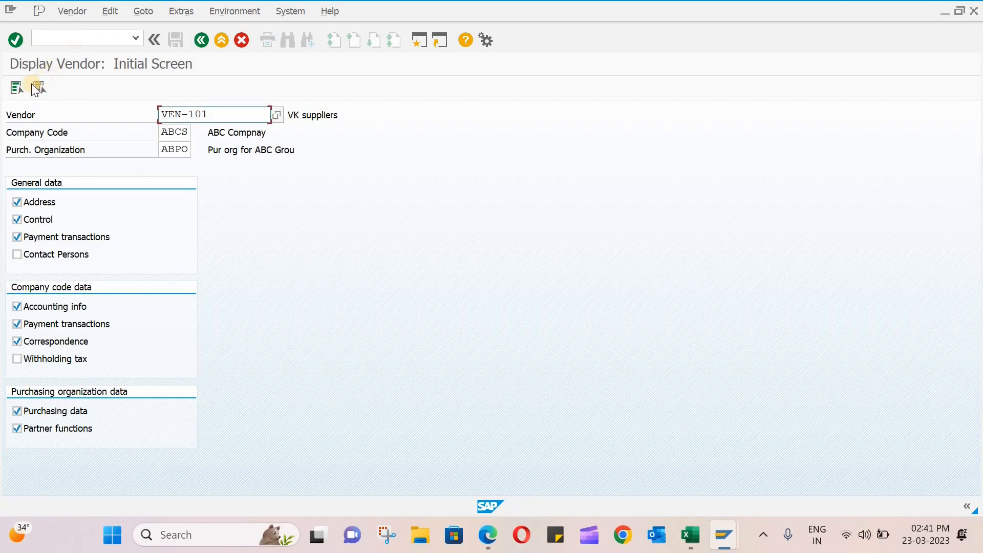
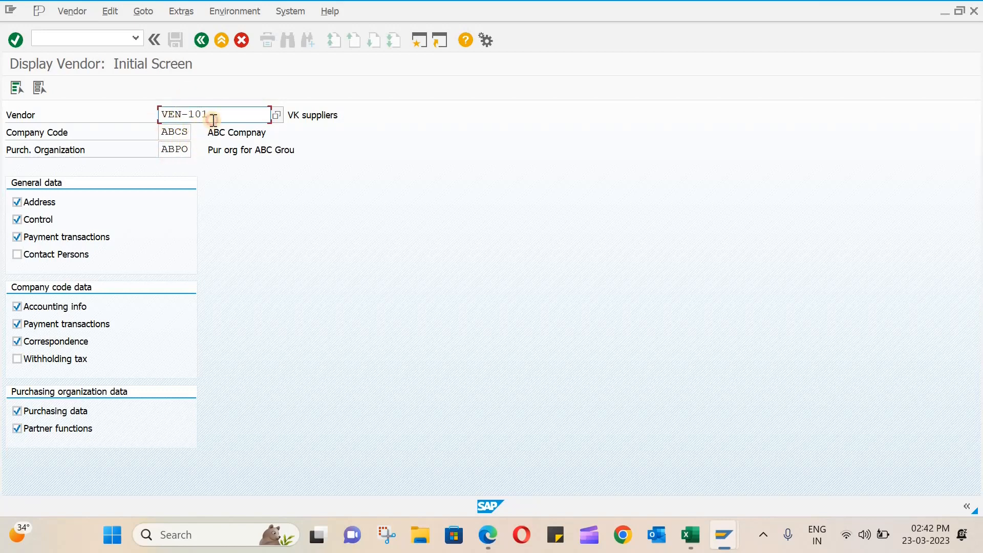
pyautogui.press('Return')
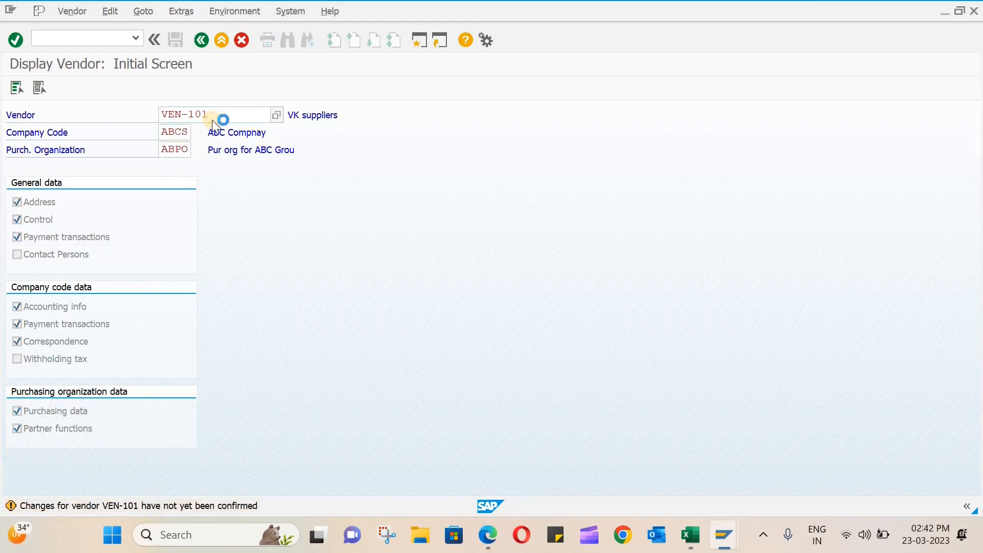
pyautogui.press('Return')
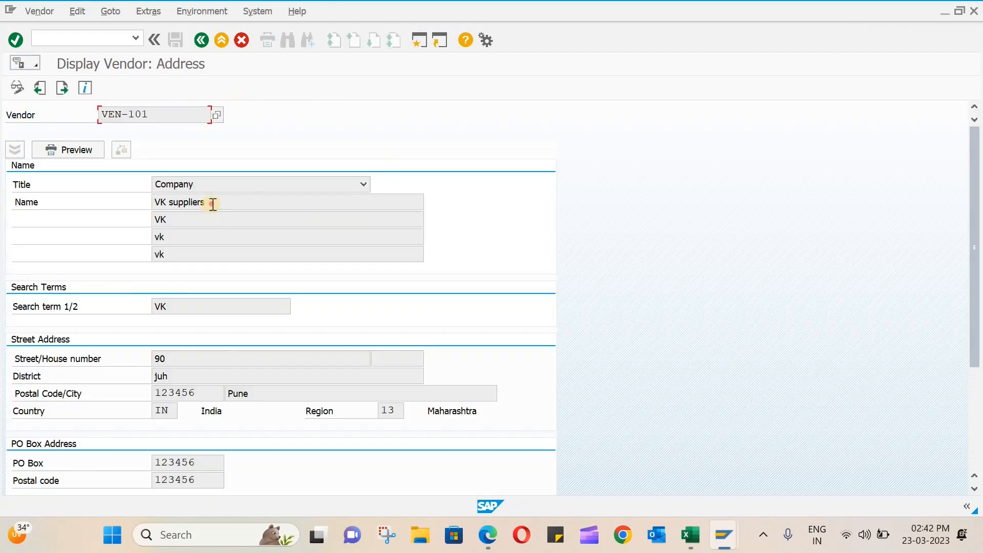
# - View the administrative data of the displayed vendor, including its account group and creation details, and close it
pyautogui.click(207, 206)
pyautogui.click(114, 11)
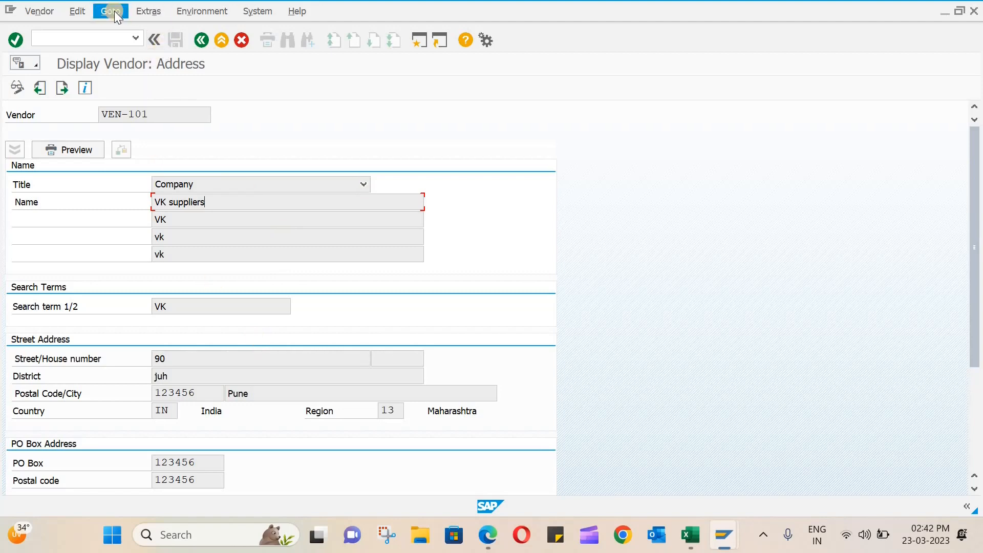
pyautogui.moveTo(142, 13)
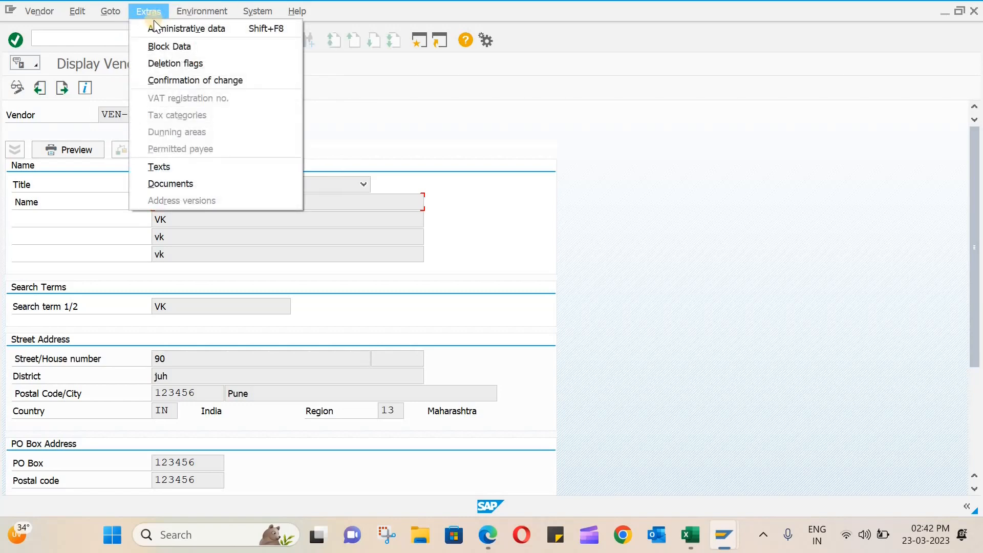
pyautogui.click(153, 24)
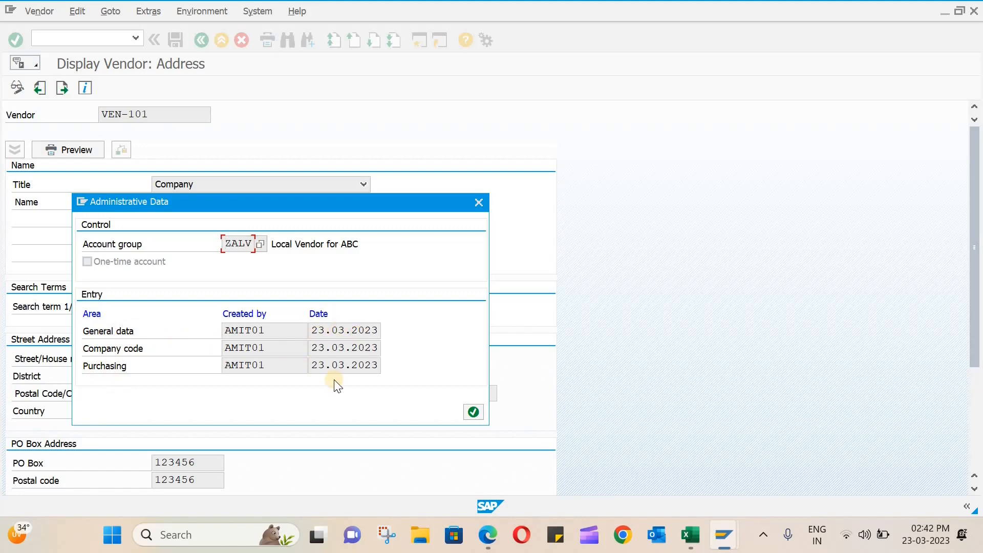
pyautogui.click(472, 411)
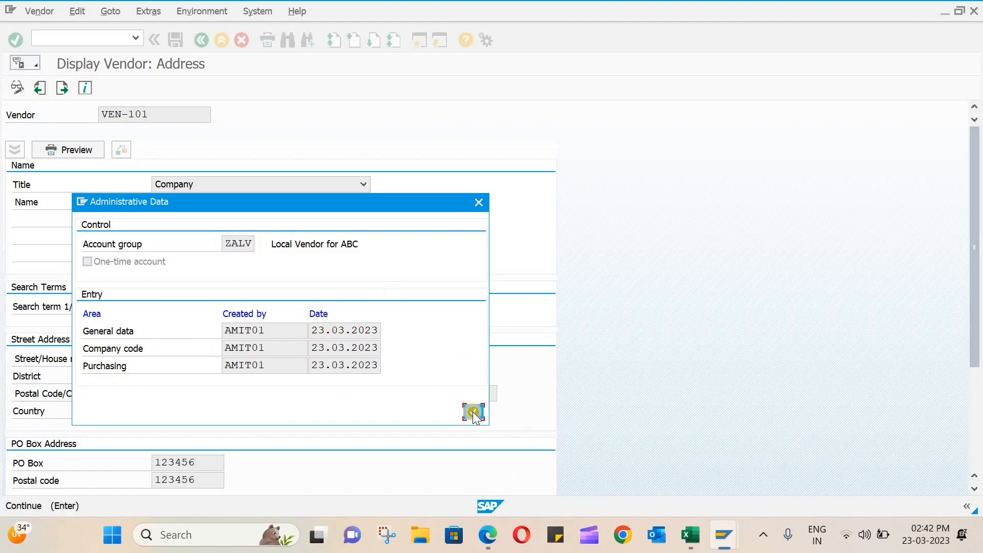
# - Check the field changes for the vendor's Name field, and exit the vendor display to SAP Easy Access
pyautogui.click(155, 12)
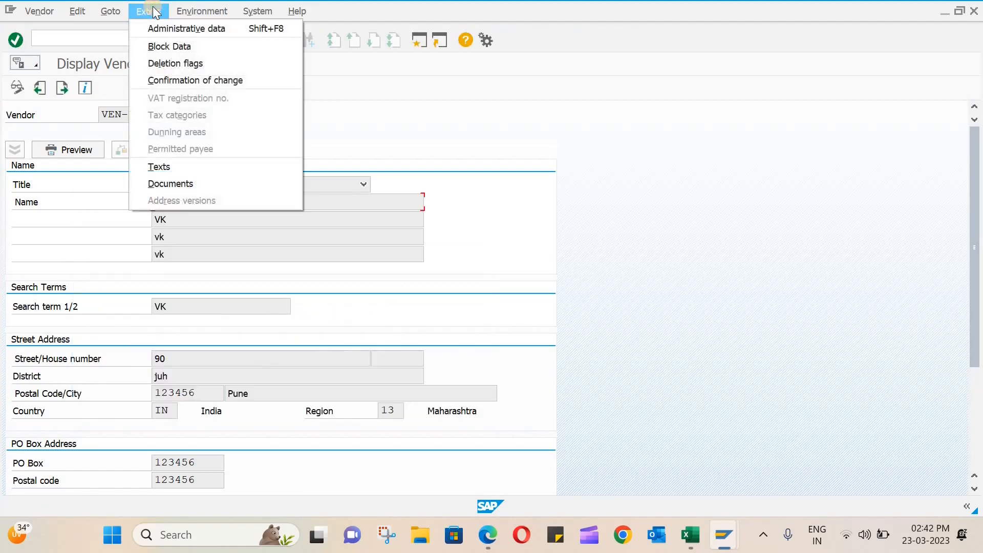
pyautogui.moveTo(190, 15)
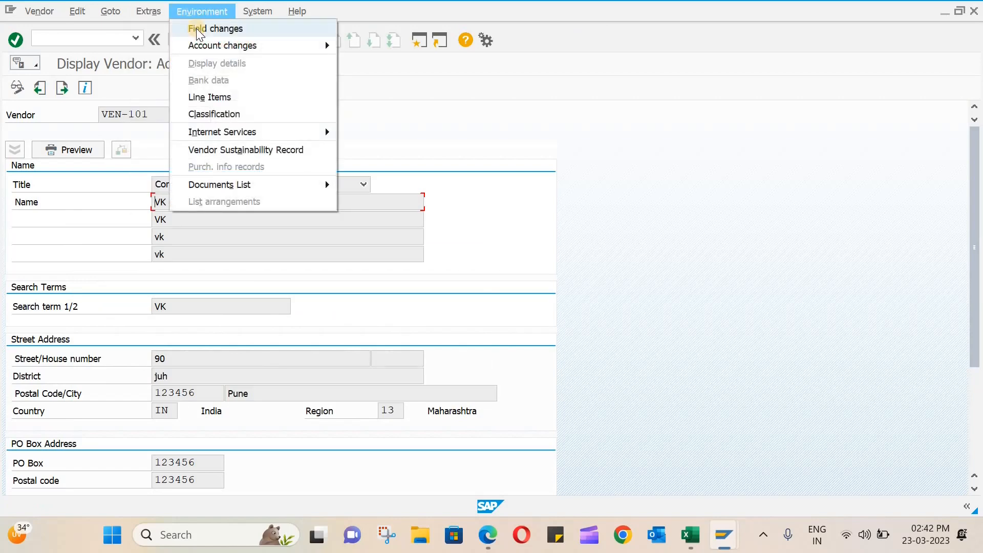
pyautogui.click(224, 27)
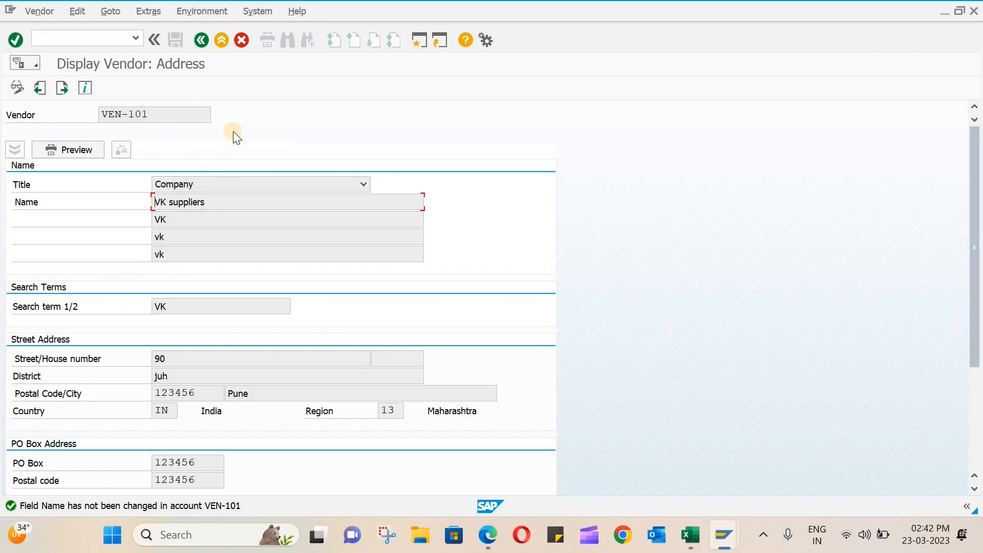
pyautogui.click(244, 38)
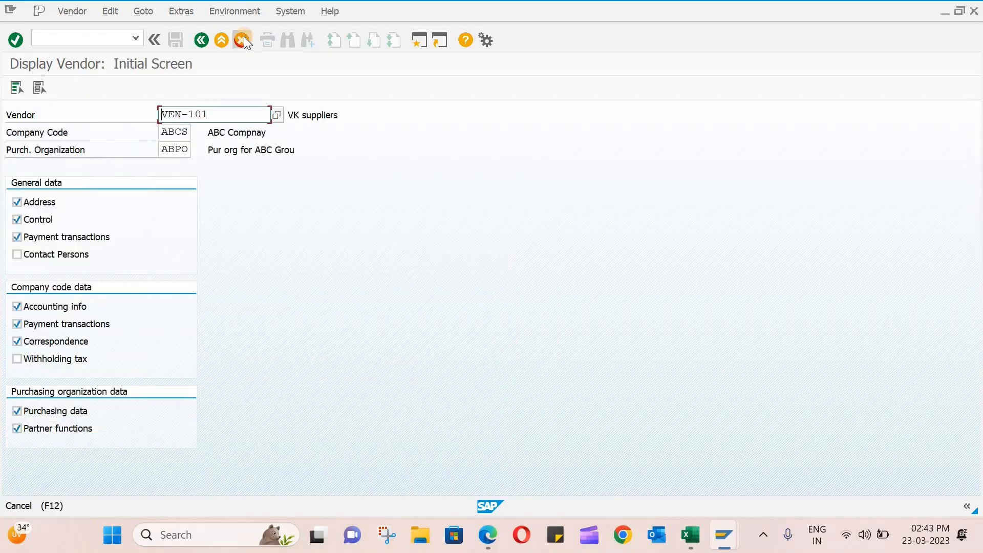
pyautogui.click(243, 38)
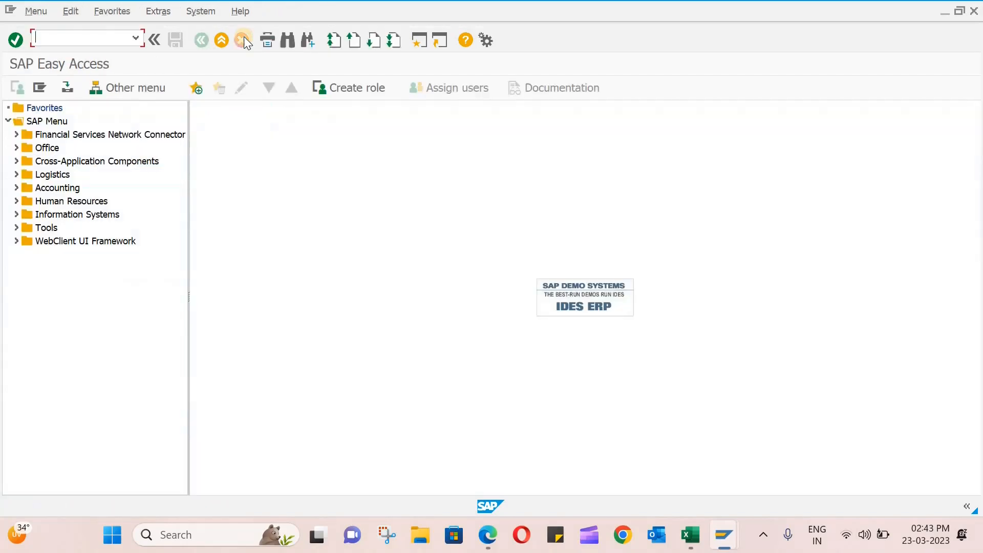
# - Open transaction MKVZ and run the purchasing vendor list for purchasing organization ABPO
pyautogui.click(88, 40)
pyautogui.doubleClick(178, 122)
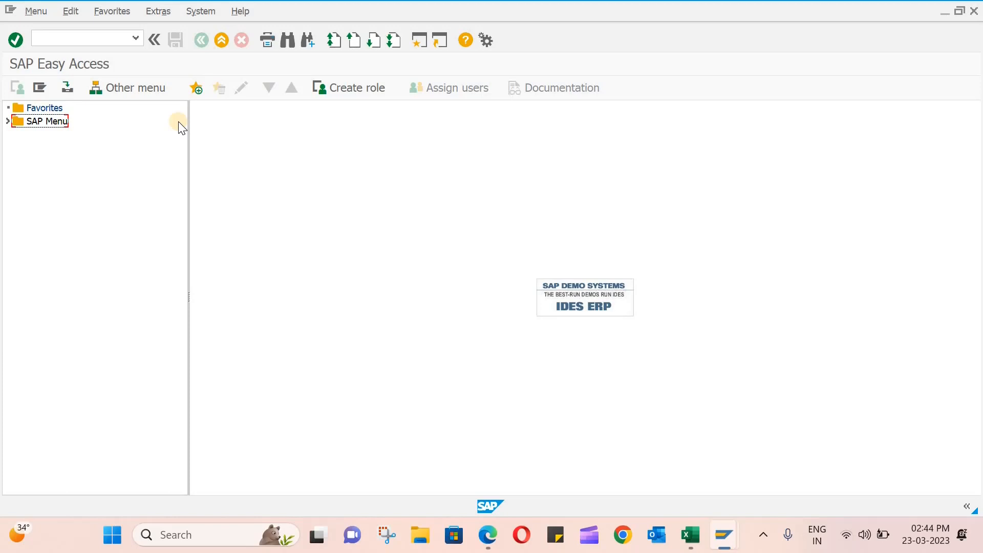
pyautogui.click(88, 36)
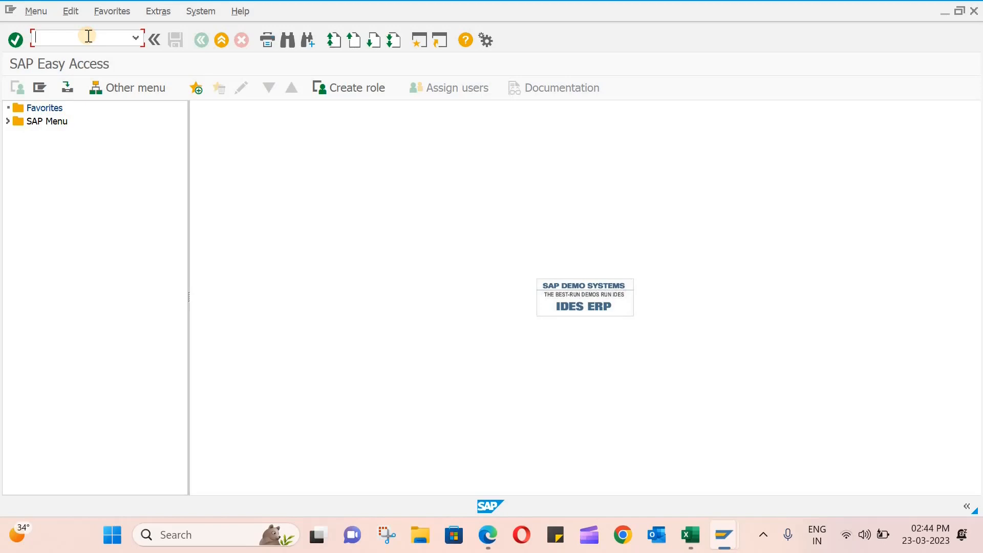
pyautogui.write('MKVZ')
pyautogui.press('Return')
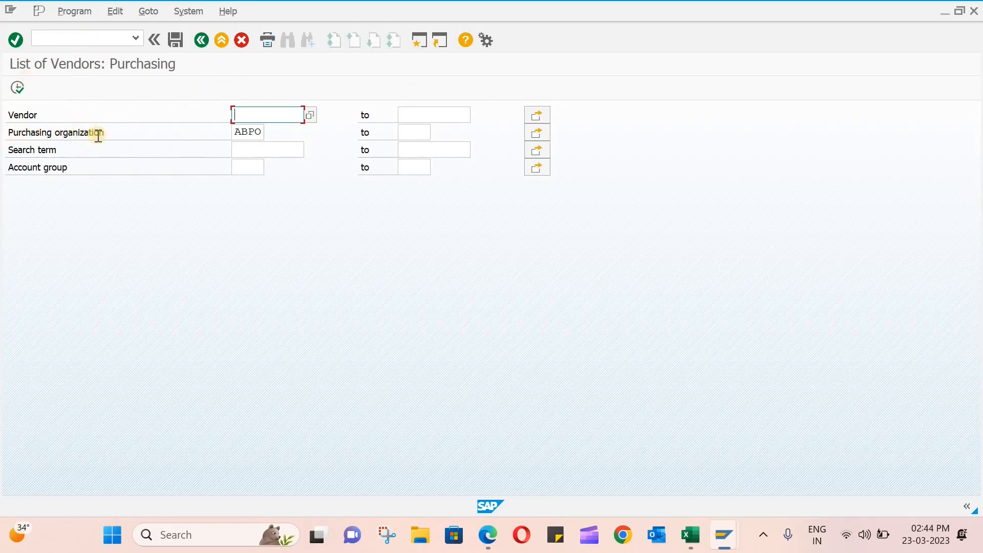
pyautogui.click(19, 90)
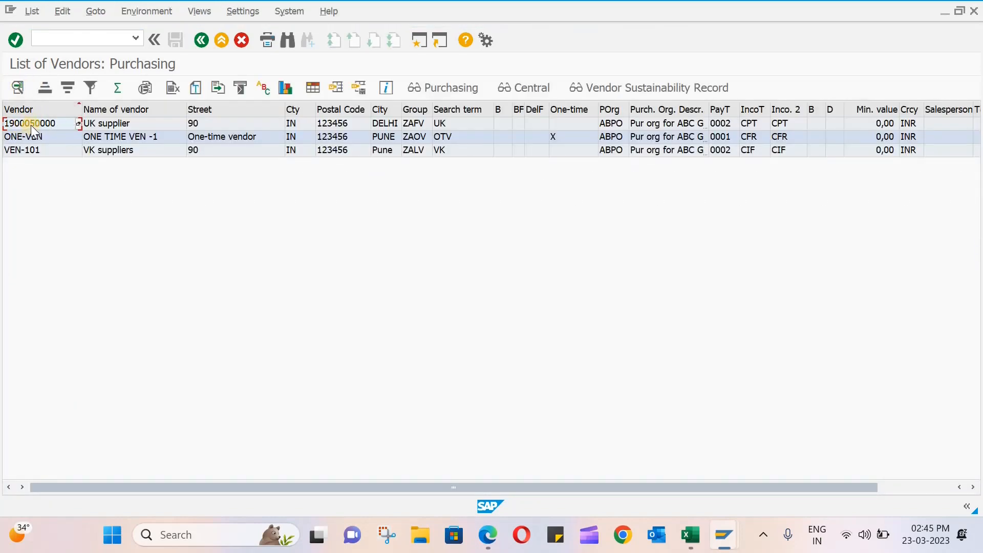
# - Examine the UK supplier, ONE-VEN and VEN-101 rows and the One-time column in the vendor list, and return to SAP Easy Access
pyautogui.click(46, 123)
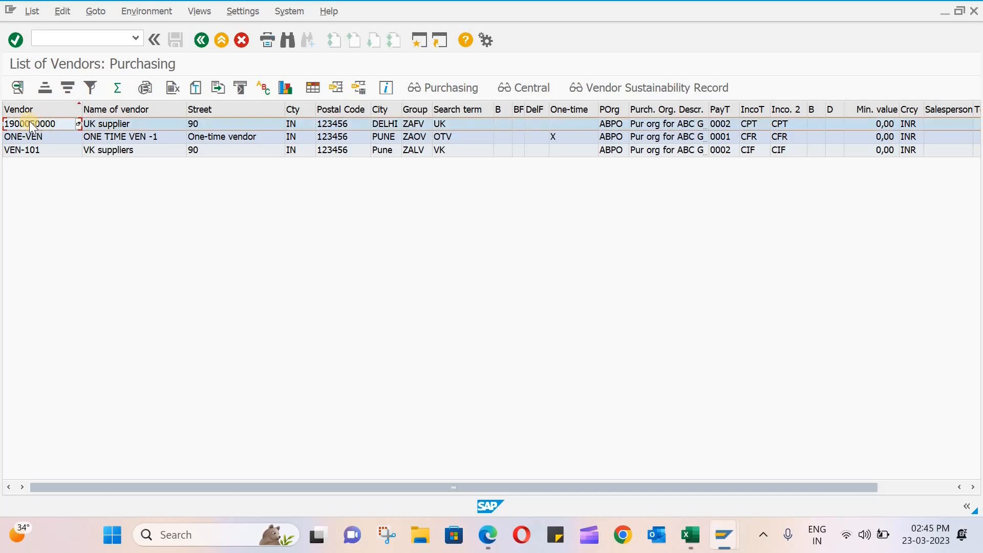
pyautogui.click(120, 124)
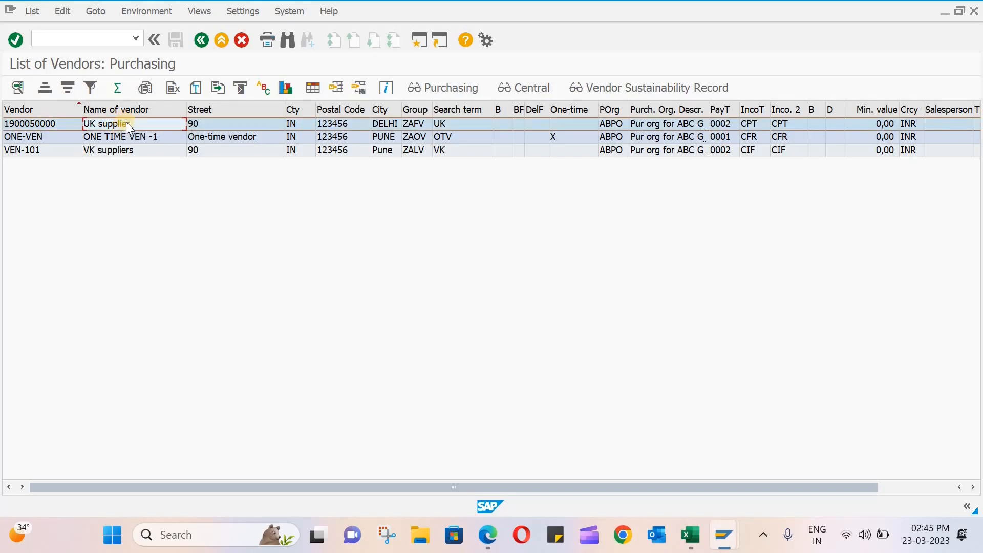
pyautogui.click(38, 138)
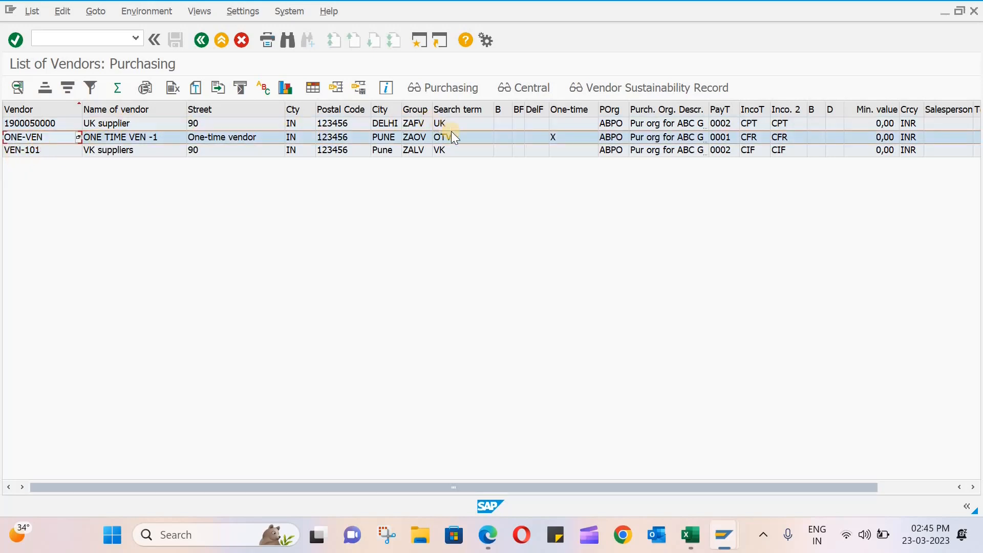
pyautogui.click(37, 150)
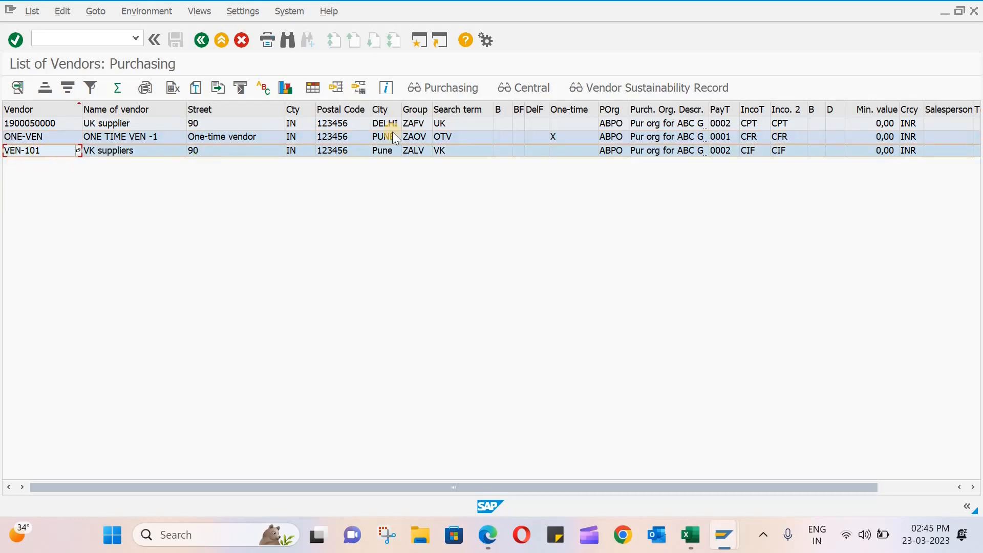
pyautogui.click(566, 108)
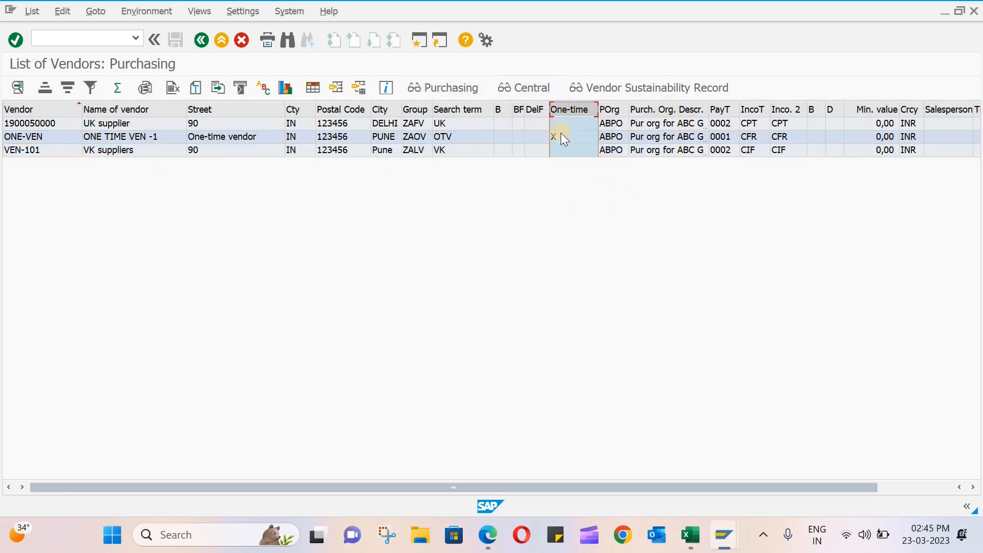
pyautogui.click(561, 135)
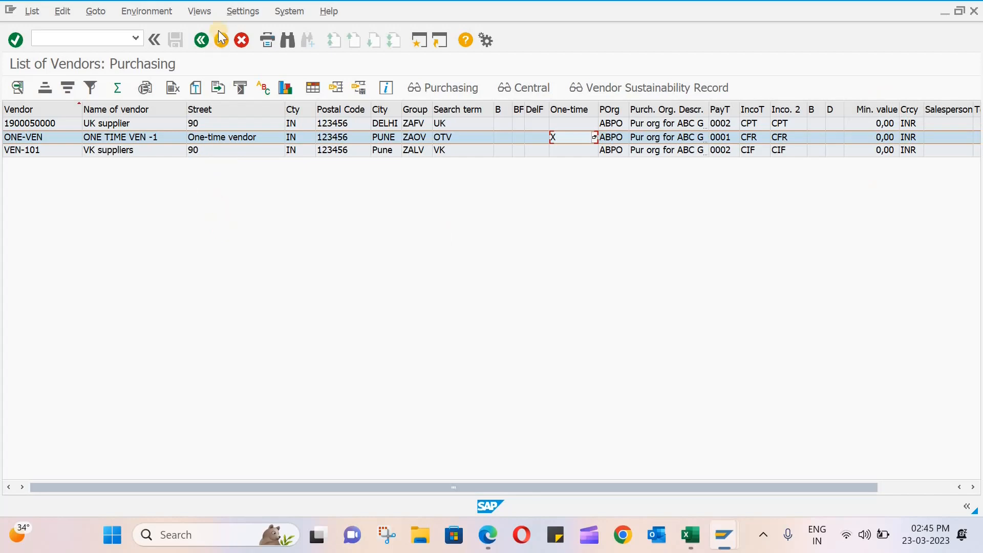
pyautogui.click(203, 40)
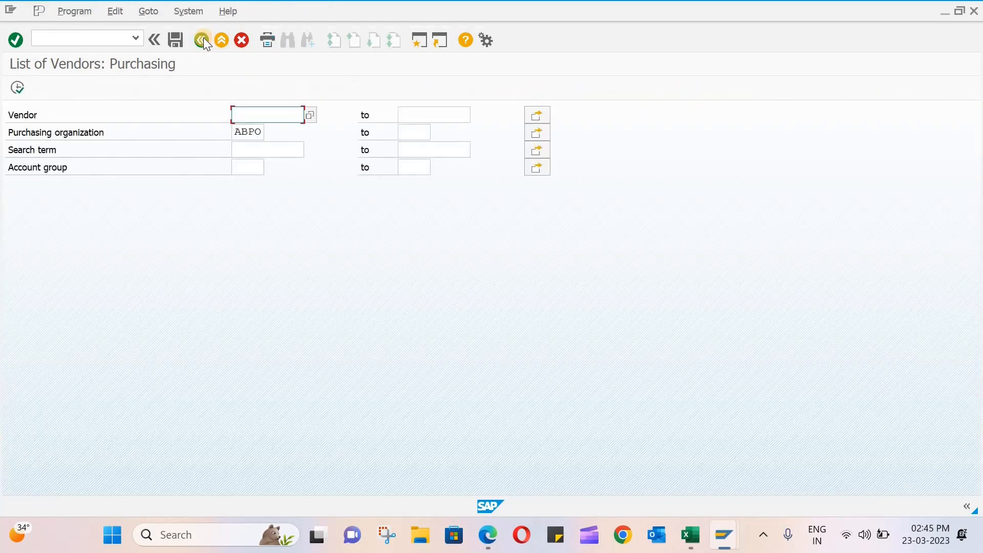
pyautogui.click(204, 40)
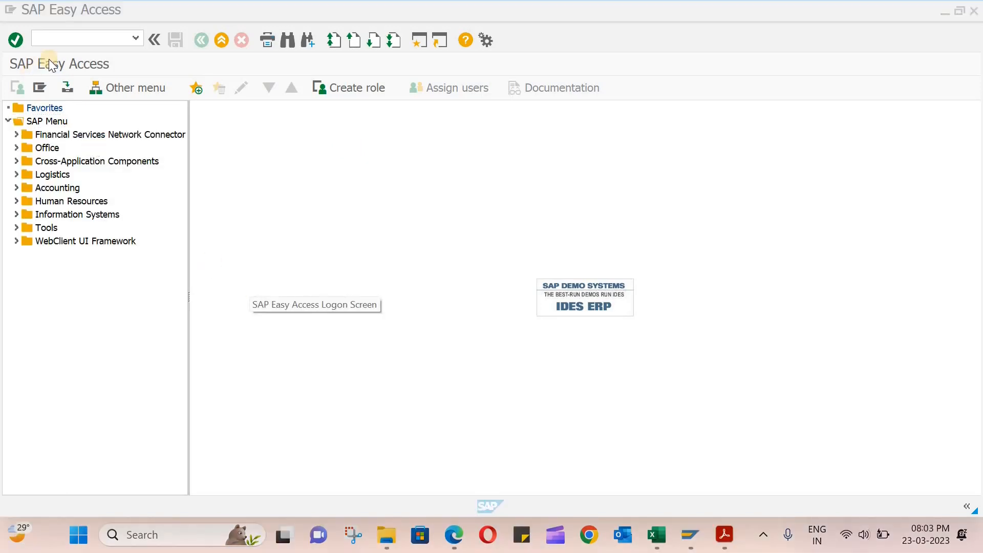
# - View the initial screens of transaction XK04 for vendor account changes and transaction XK05 for blocking or unblocking vendors
pyautogui.click(69, 41)
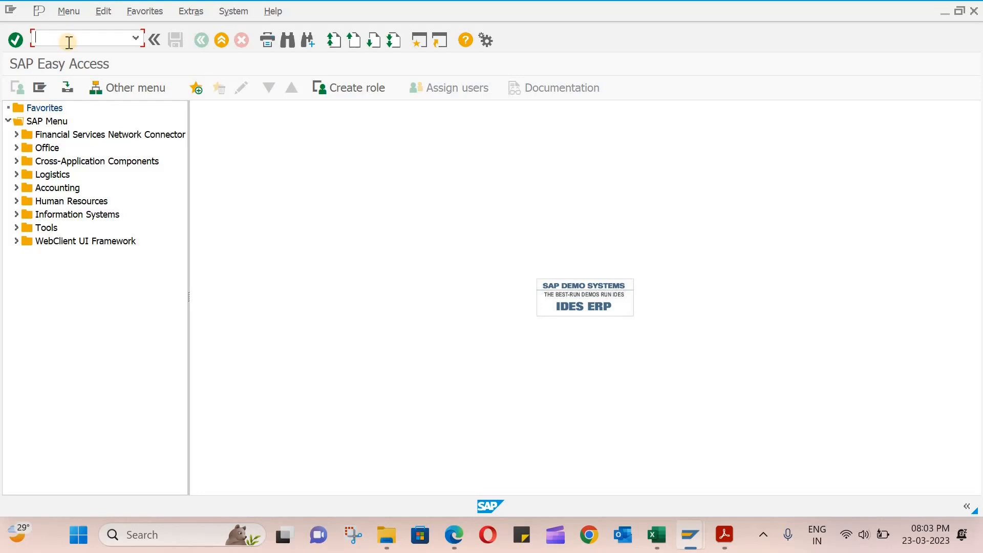
pyautogui.write('xk04')
pyautogui.press('Return')
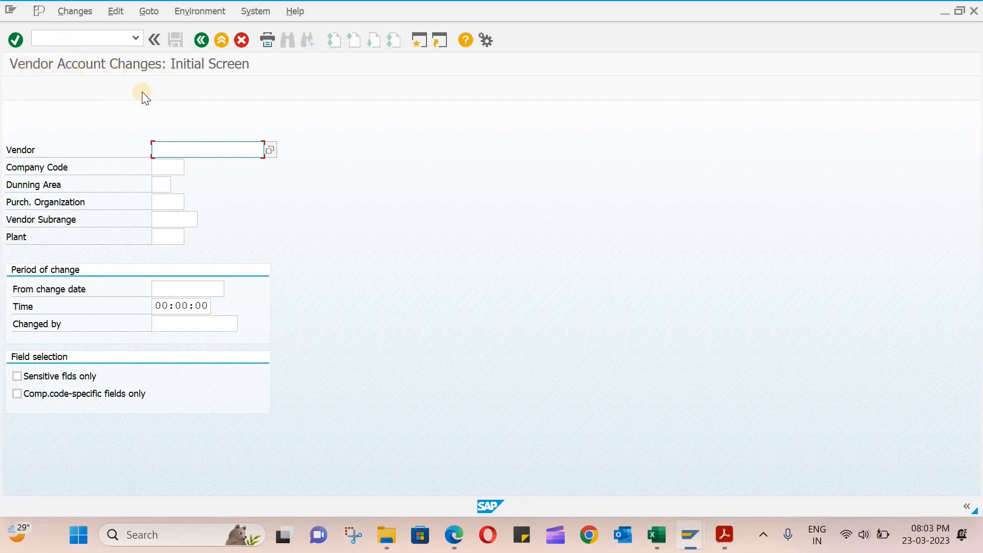
pyautogui.click(74, 42)
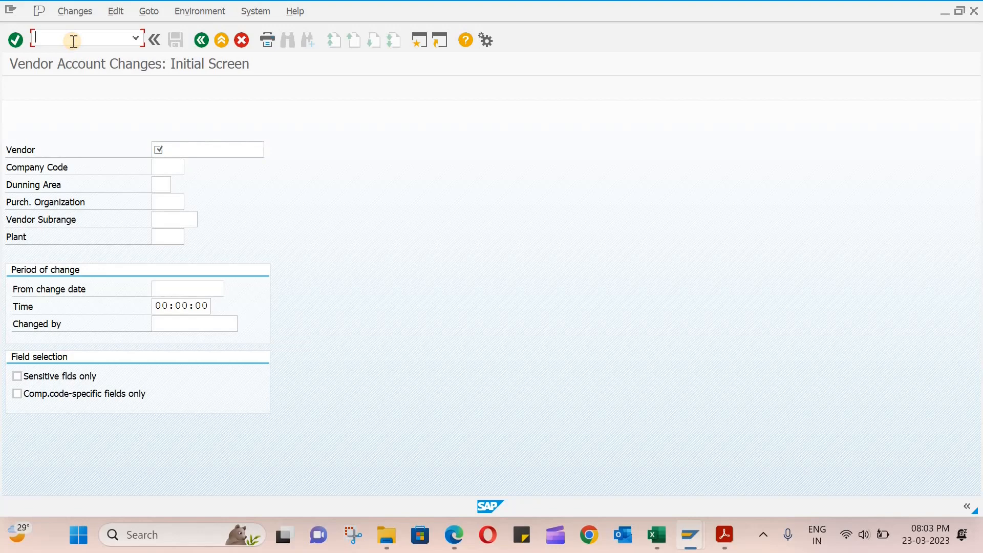
pyautogui.write('/nxk05')
pyautogui.press('Return')
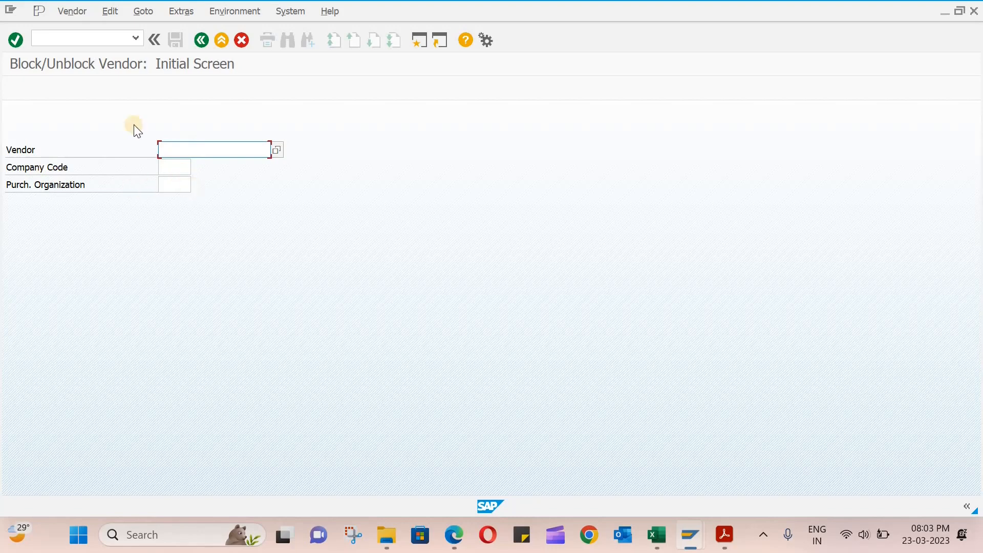
# - View the initial screens of transaction XK06 for flagging vendors for deletion and transaction XK07 for changing the account group
pyautogui.click(62, 37)
pyautogui.write('/')
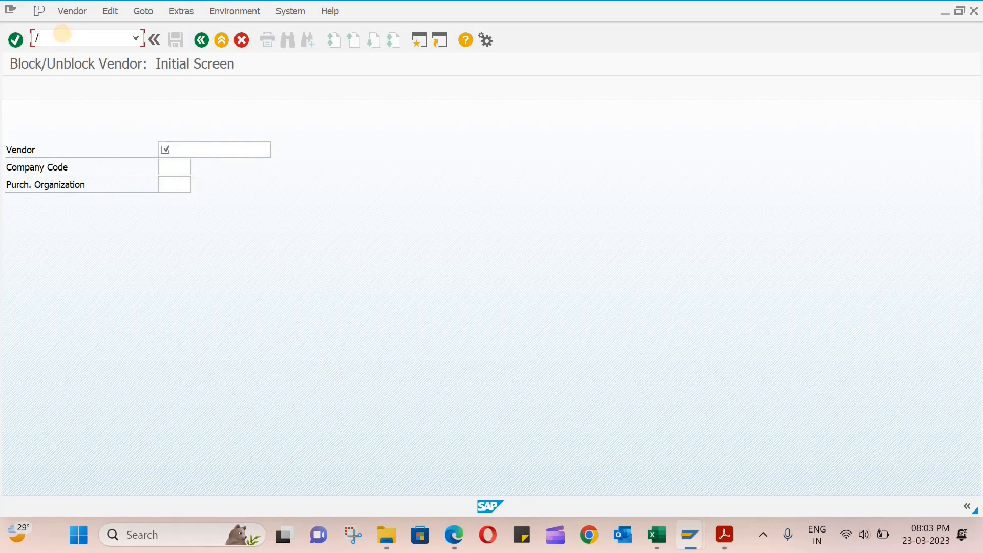
pyautogui.write('nxk06')
pyautogui.press('Return')
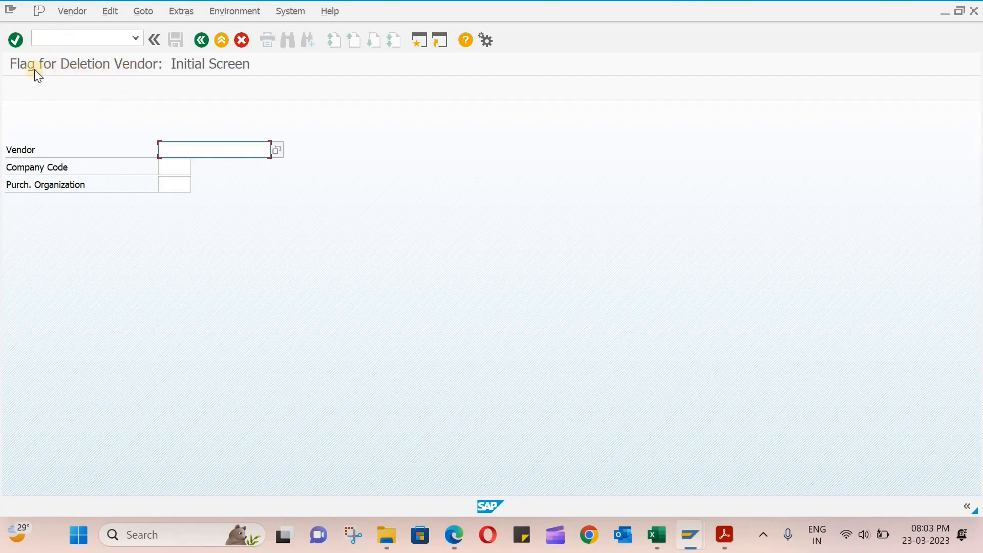
pyautogui.click(53, 38)
pyautogui.write('/nxk07')
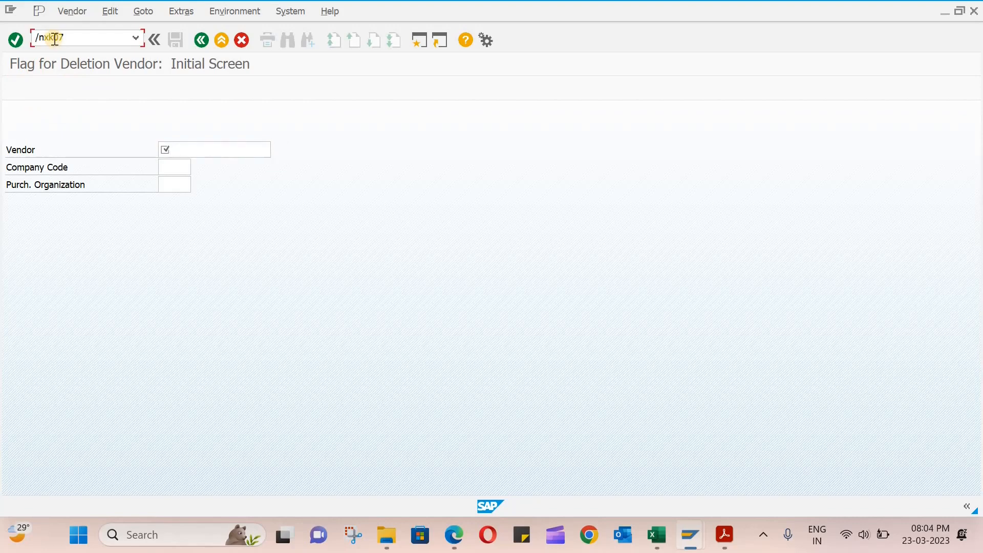
pyautogui.press('Return')
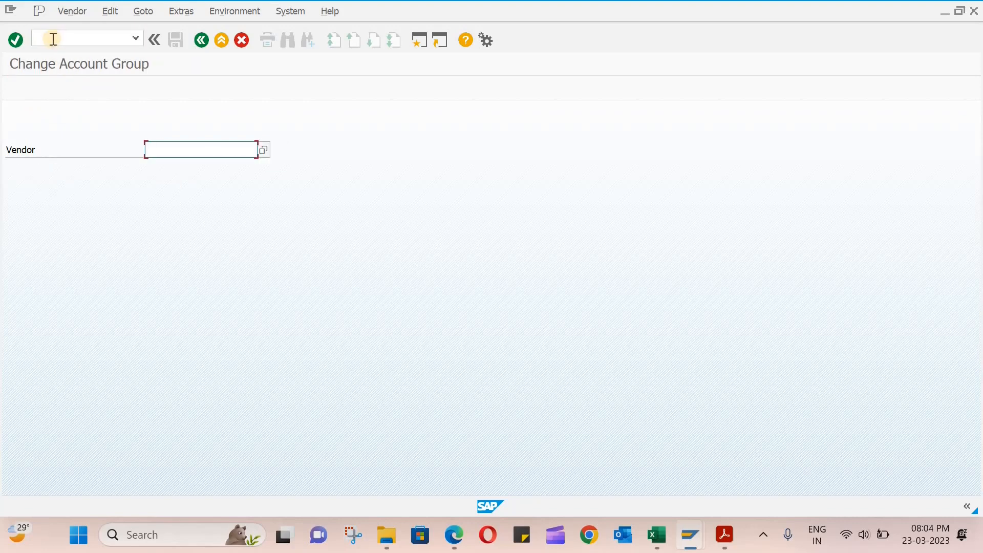
# - Try to open transaction XK08 from the Change Account Group screen, ending the current transaction
pyautogui.click(79, 41)
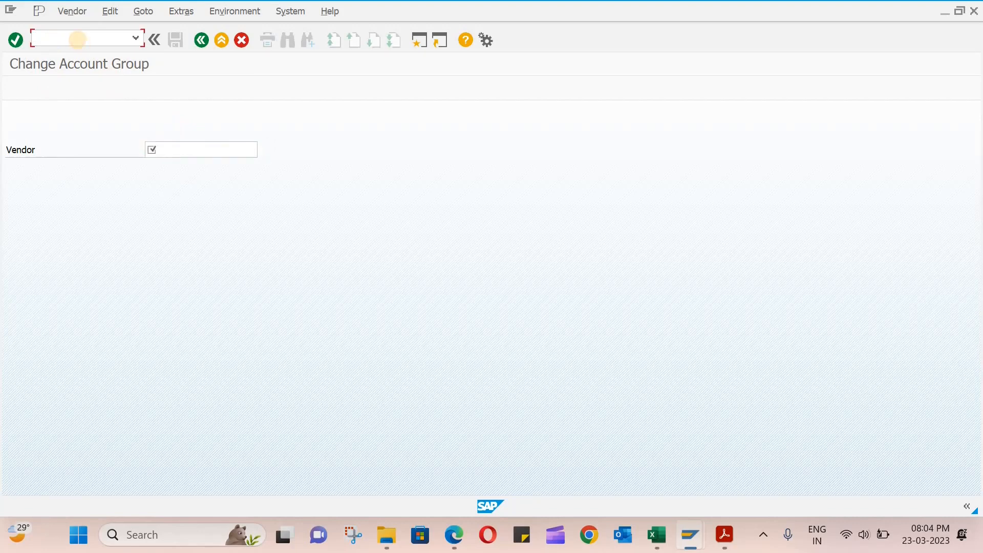
pyautogui.write('/nxk08')
pyautogui.press('Return')
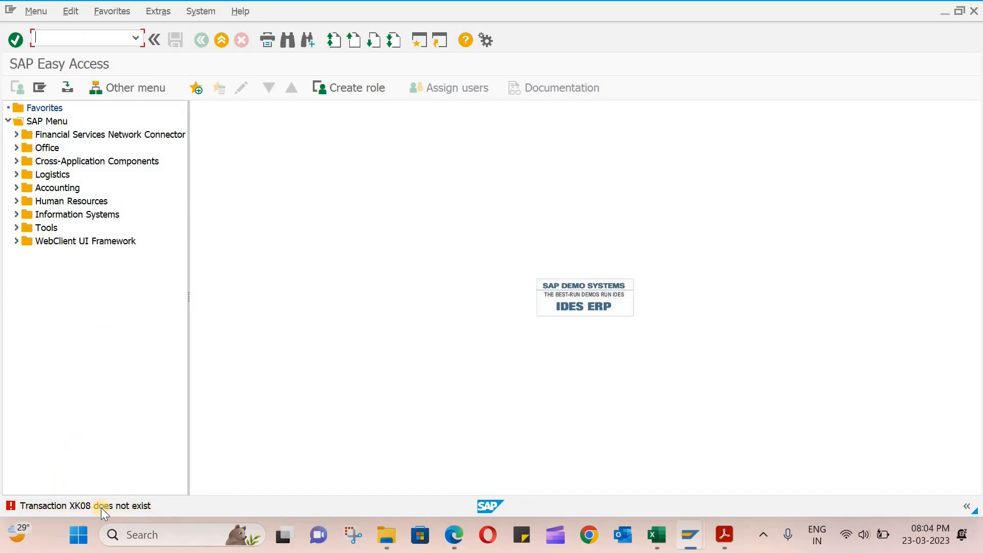